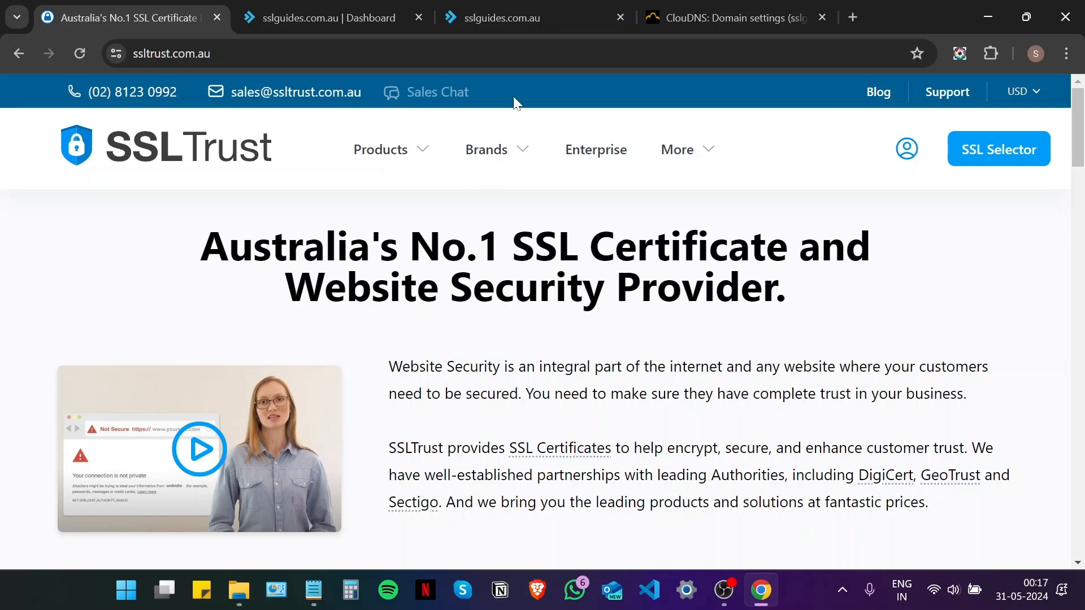
Move the sslguides.com.au tab to second place, check its Not secure details, then return to SSLTrust
left_click_drag(593, 9, 369, 8)
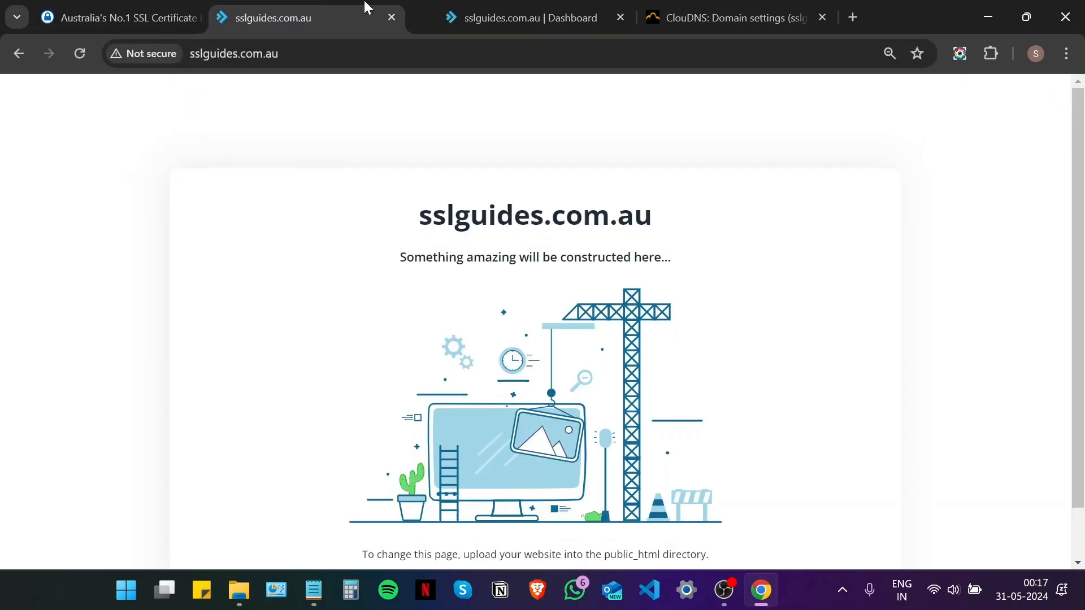
scroll(362, 209, "down", 1)
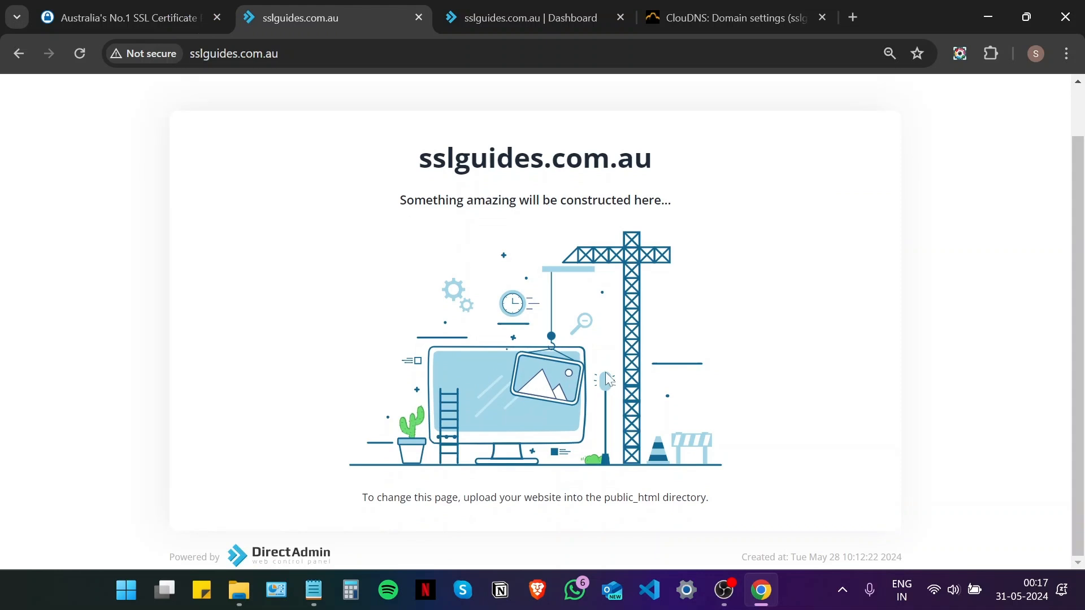
scroll(569, 380, "up", 1)
left_click(168, 54)
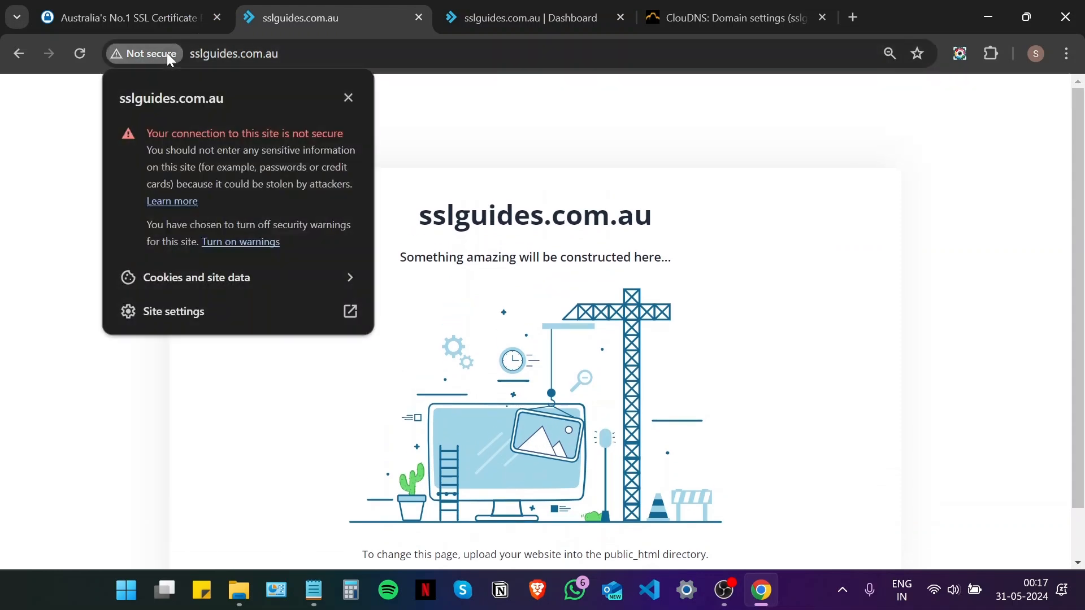
left_click(252, 411)
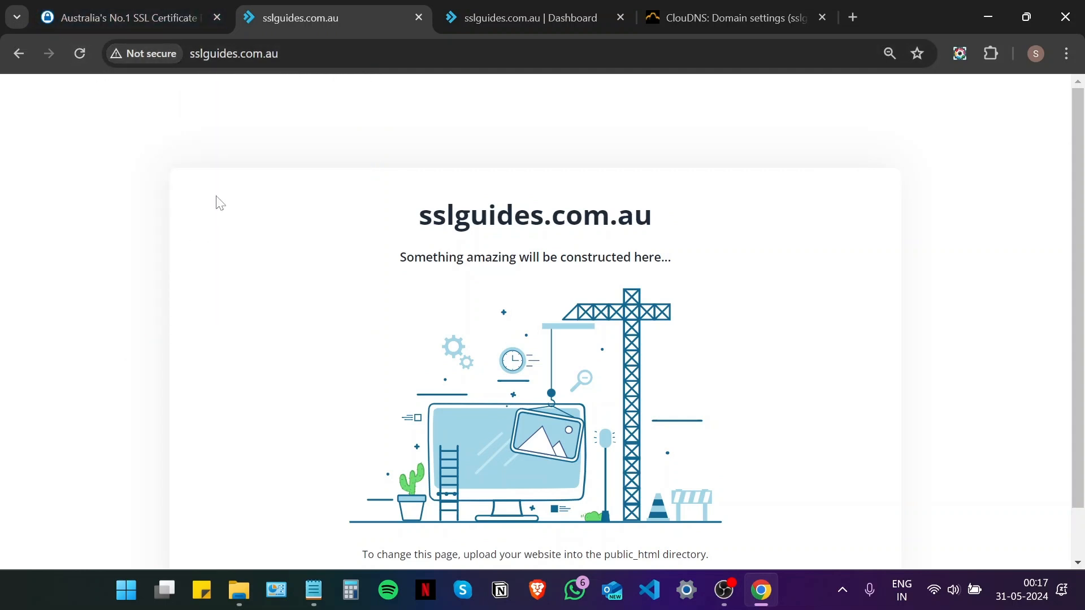
left_click(146, 8)
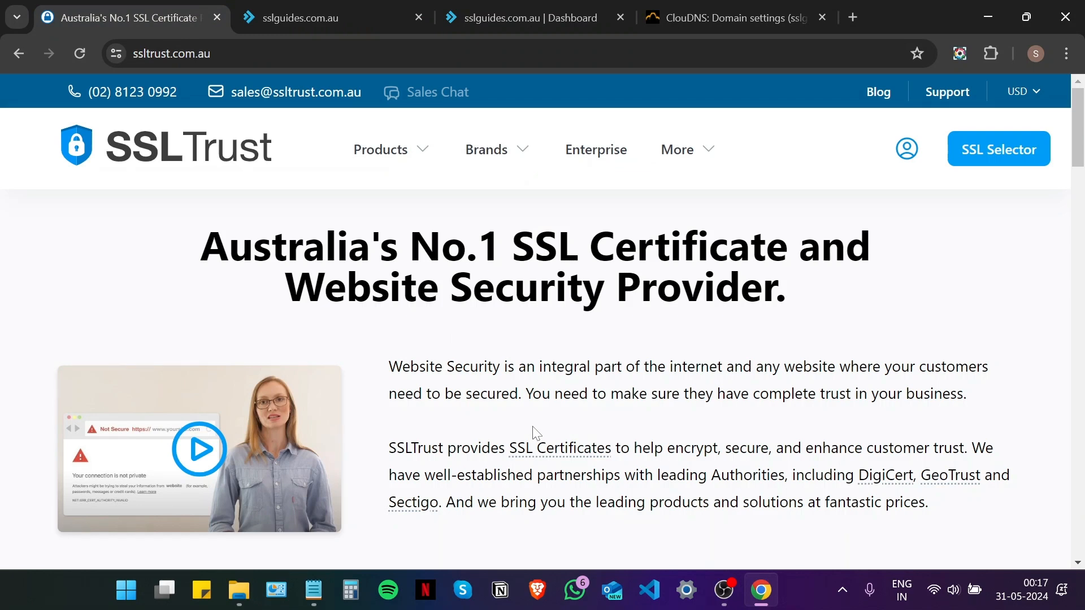
Open the CSR Generator from the Online Tools links in the SSLTrust footer
scroll(531, 339, "down", 15)
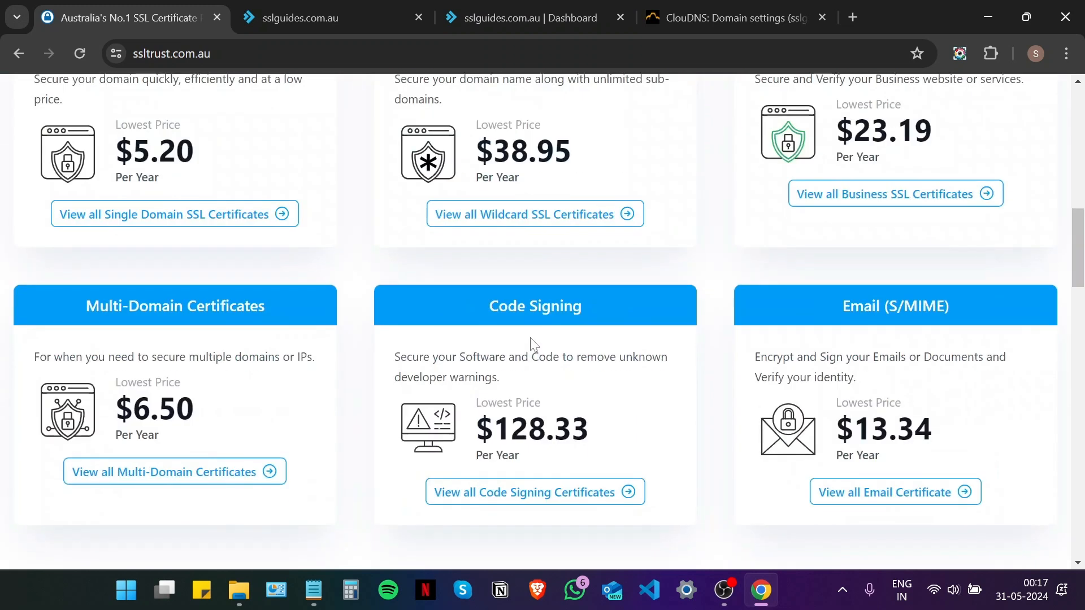
scroll(531, 351, "down", 18)
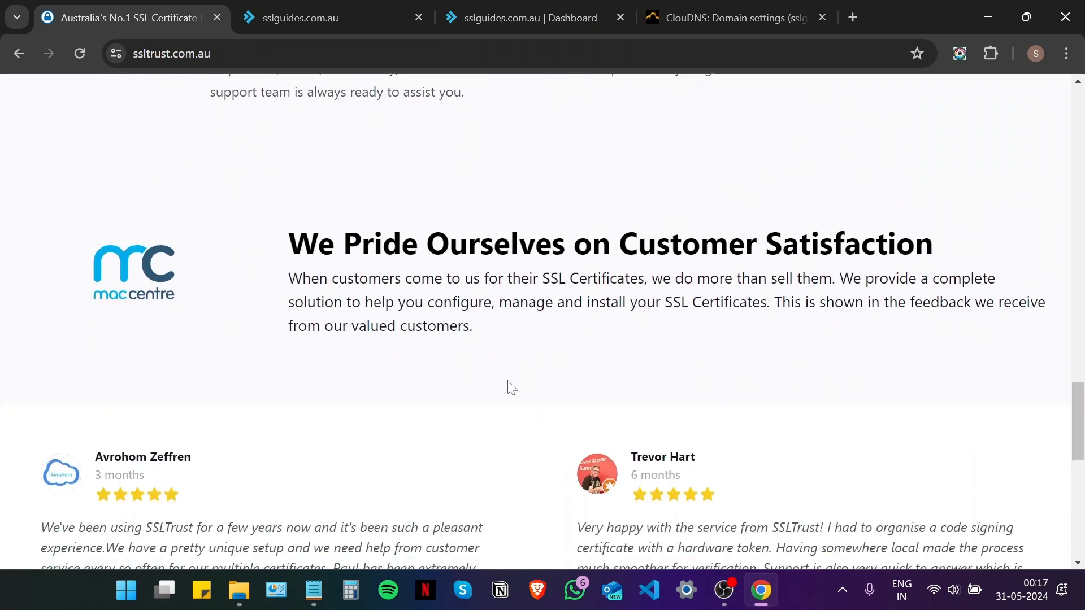
scroll(508, 382, "down", 8)
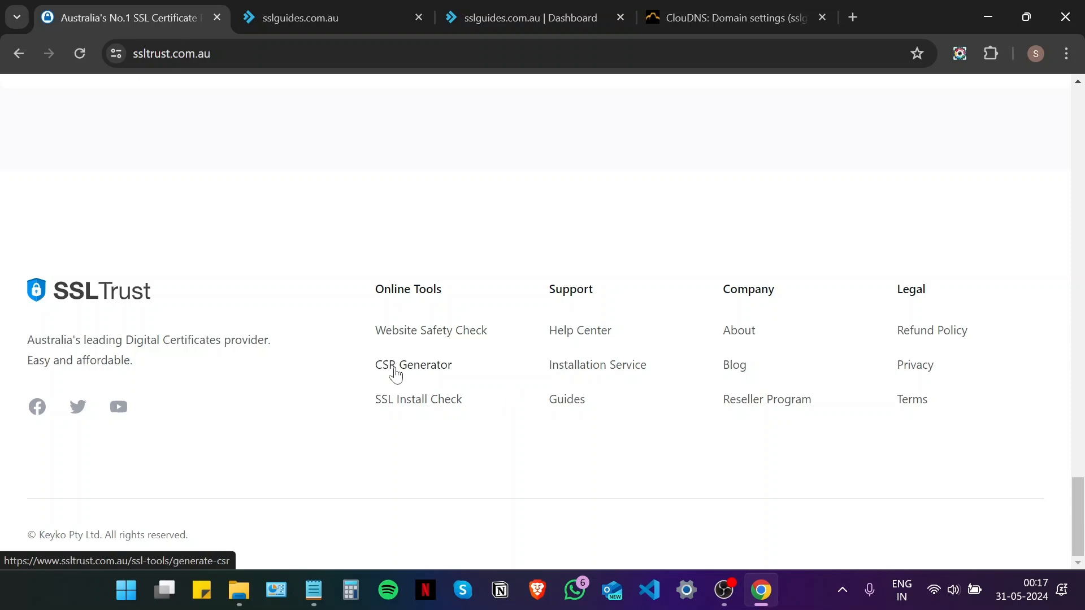
left_click(395, 368)
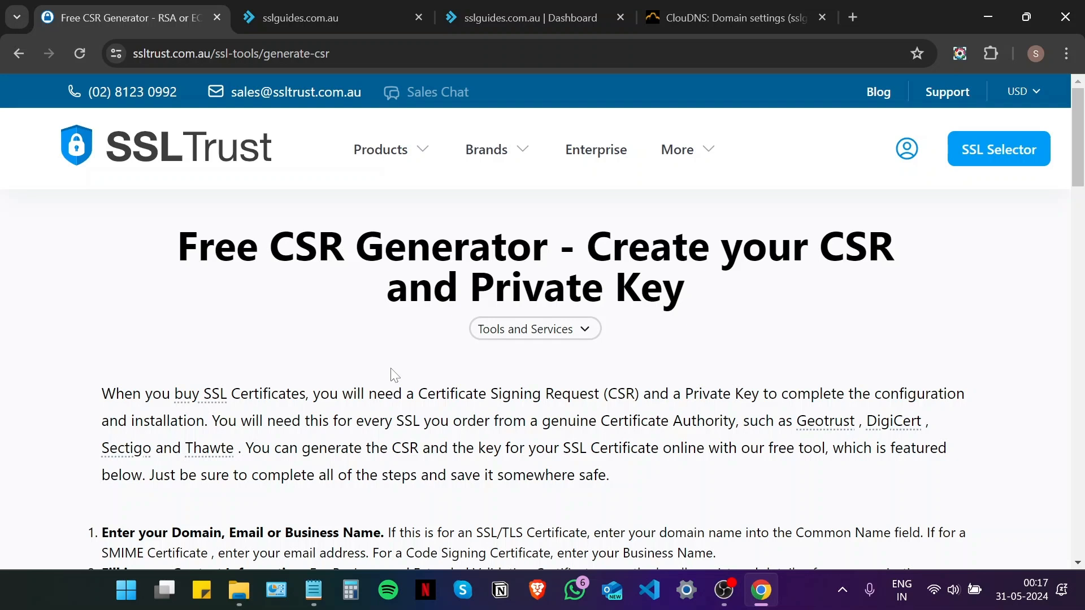
scroll(395, 374, "down", 10)
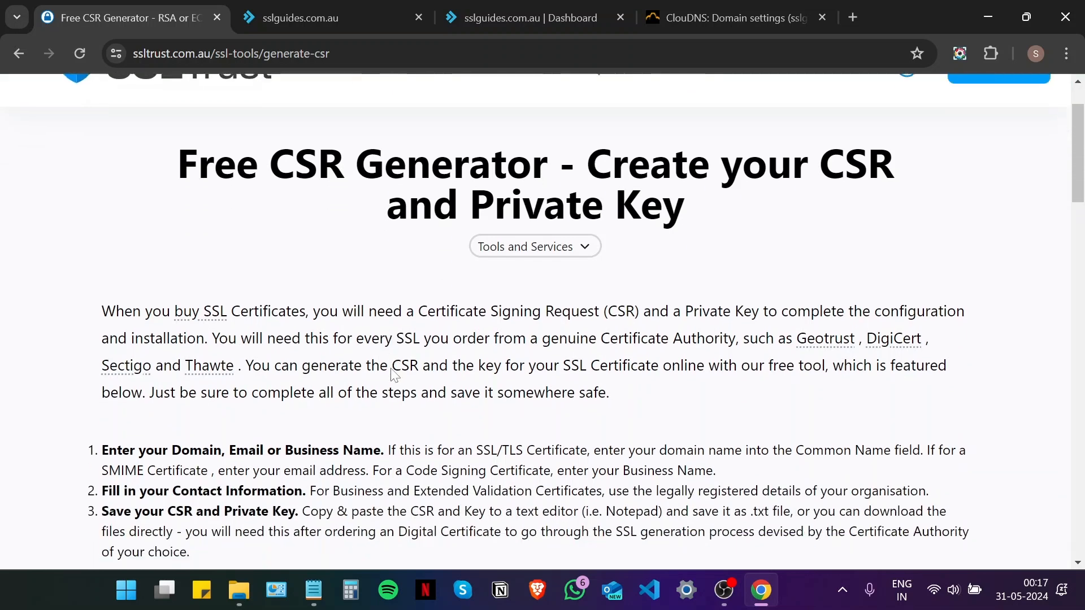
scroll(394, 374, "down", 3)
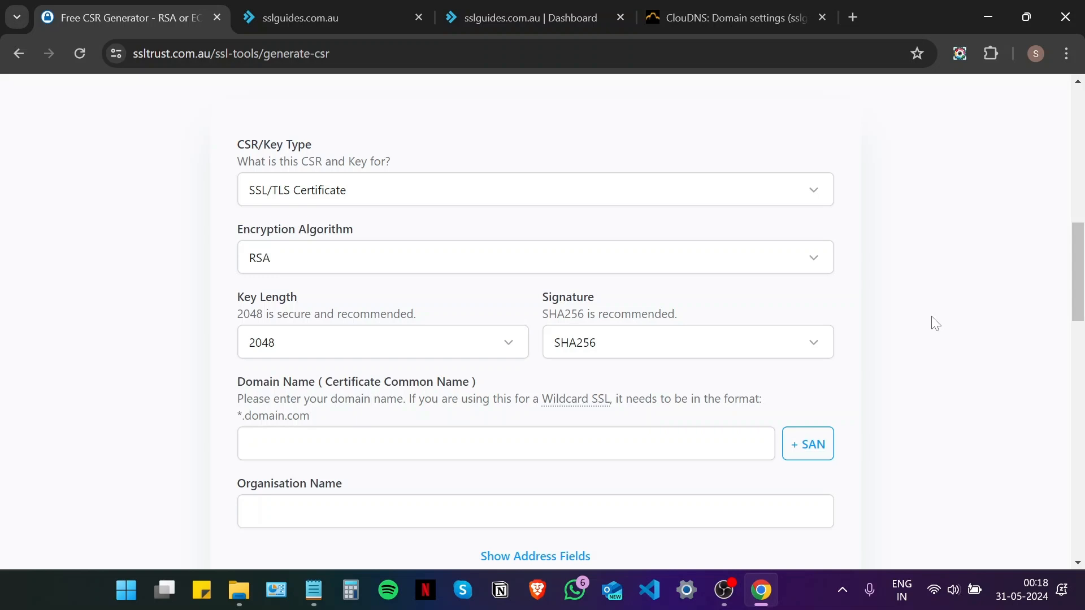
scroll(598, 344, "down", 1)
scroll(599, 345, "up", 1)
scroll(397, 245, "down", 1)
scroll(397, 244, "up", 1)
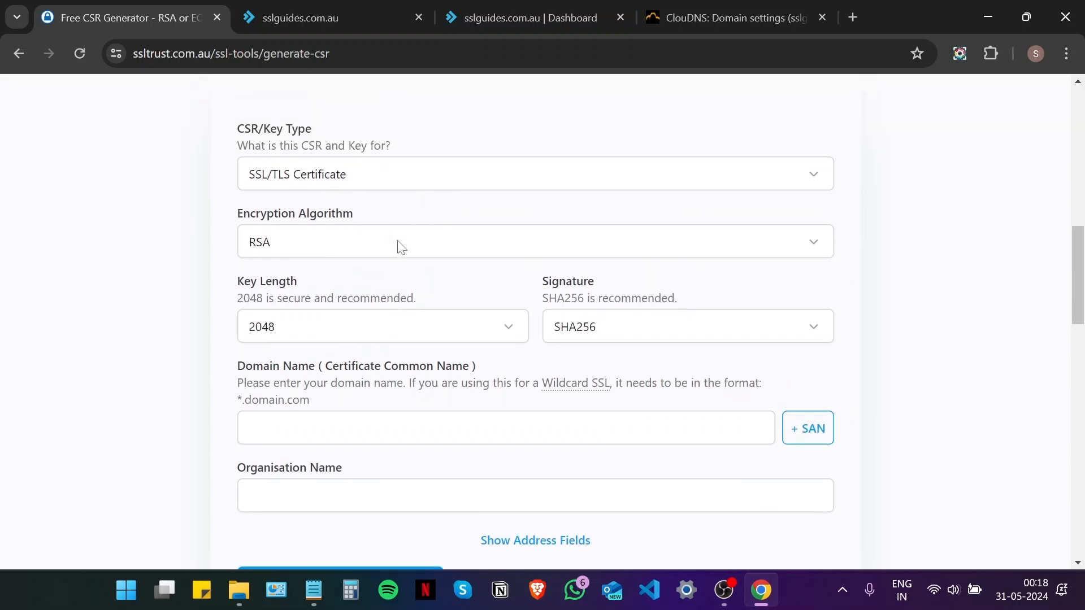
scroll(438, 237, "down", 1)
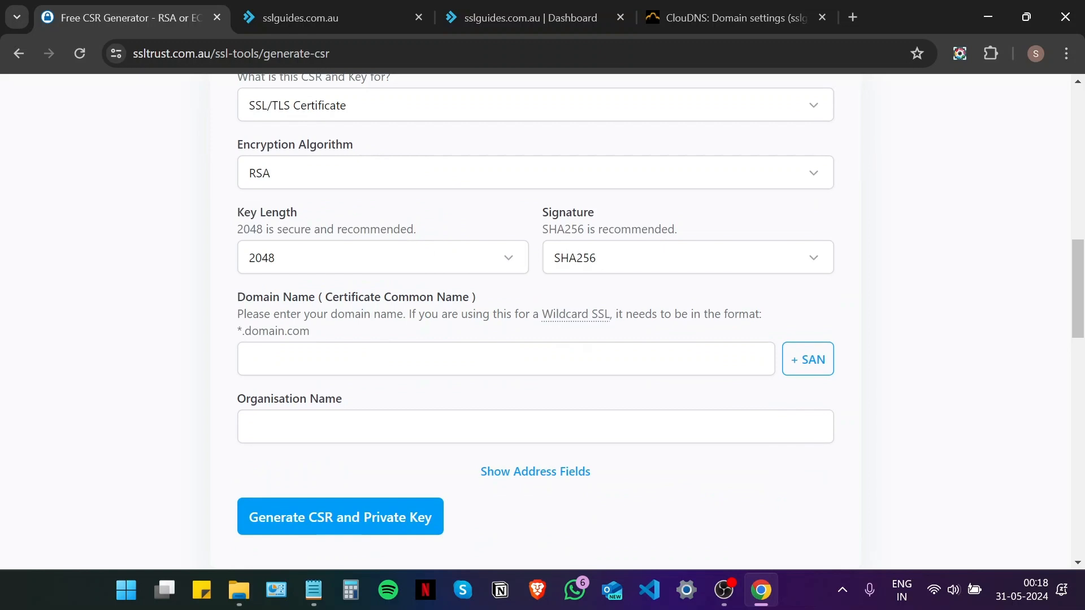
Enter sslguides.com.au as the domain name and SSLTrust as the organisation
left_click(339, 359)
left_click(368, 394)
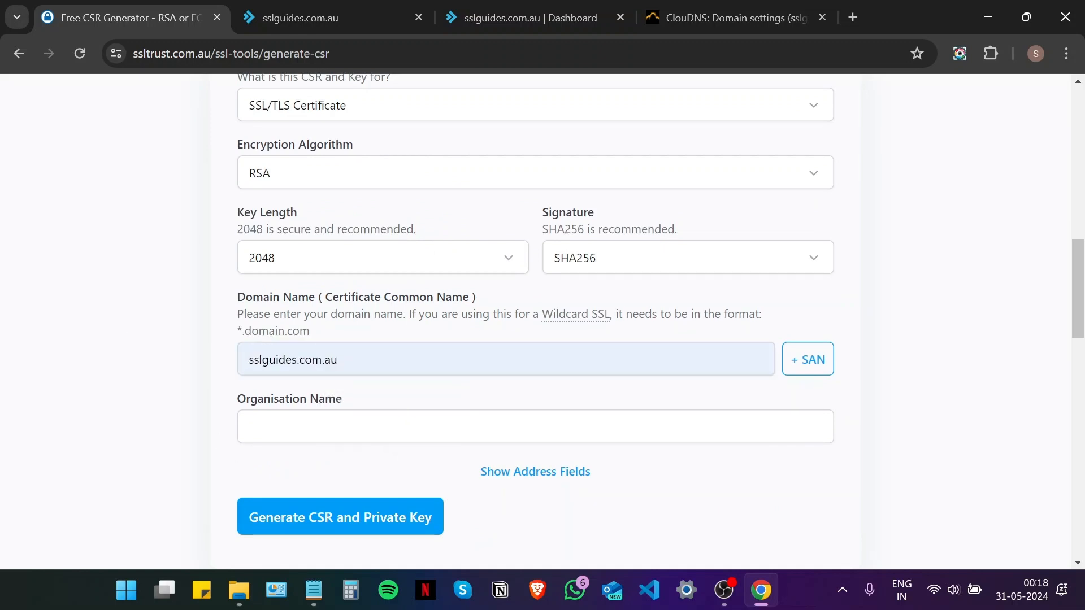
left_click(354, 427)
left_click(347, 469)
Fill in city Sydney, state NSW and country Australia
scroll(347, 468, "down", 3)
left_click(547, 303)
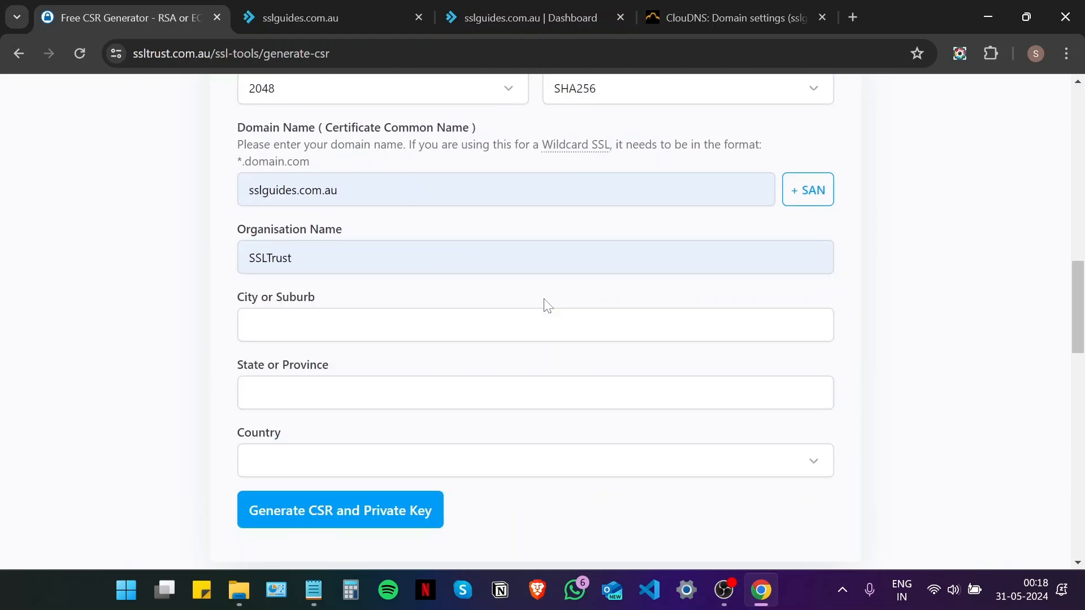
left_click(370, 325)
type("Sydney")
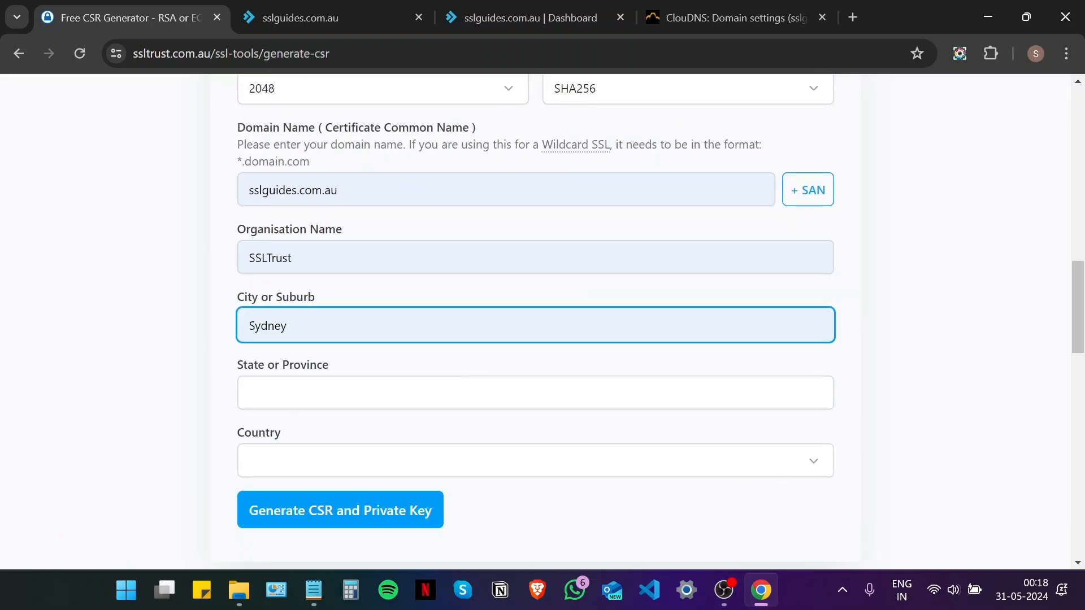
left_click(341, 392)
left_click(344, 426)
left_click(330, 463)
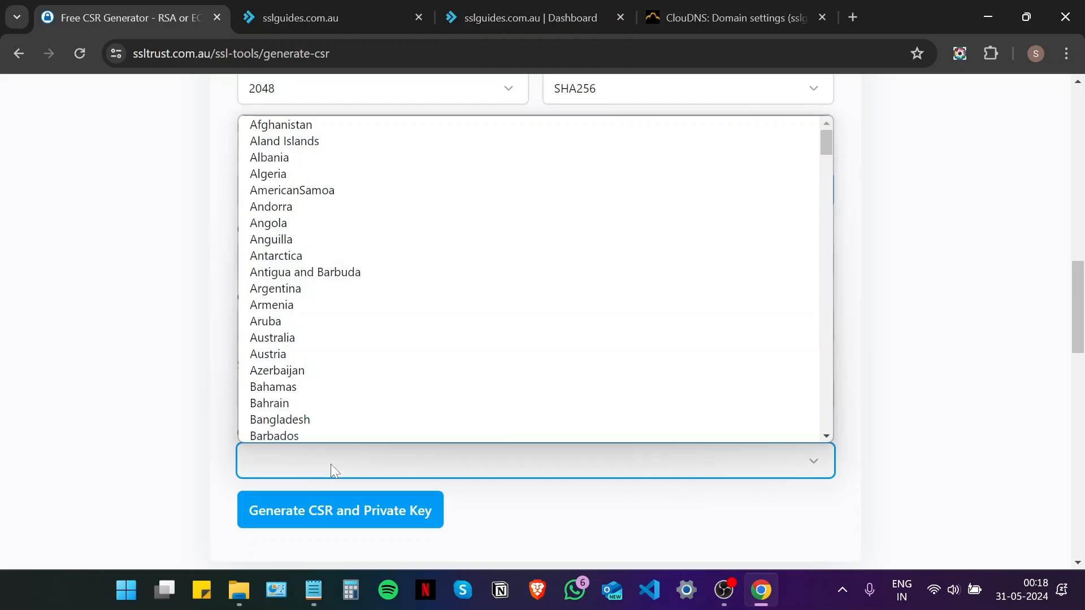
left_click(334, 339)
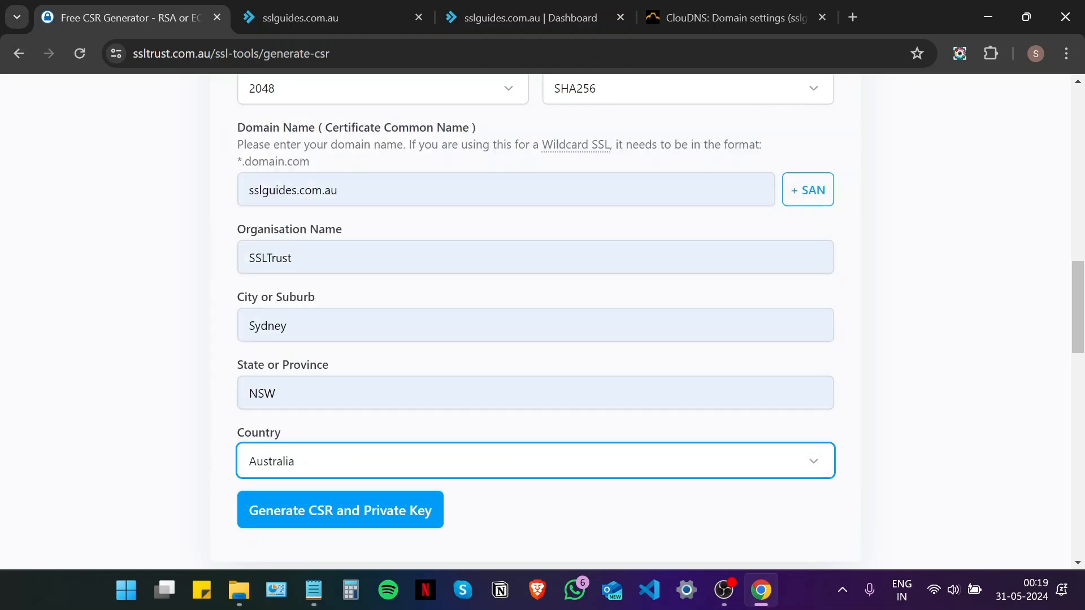
scroll(341, 307, "down", 5)
Generate the CSR and private key, and download the key as private-key.txt
left_click(346, 257)
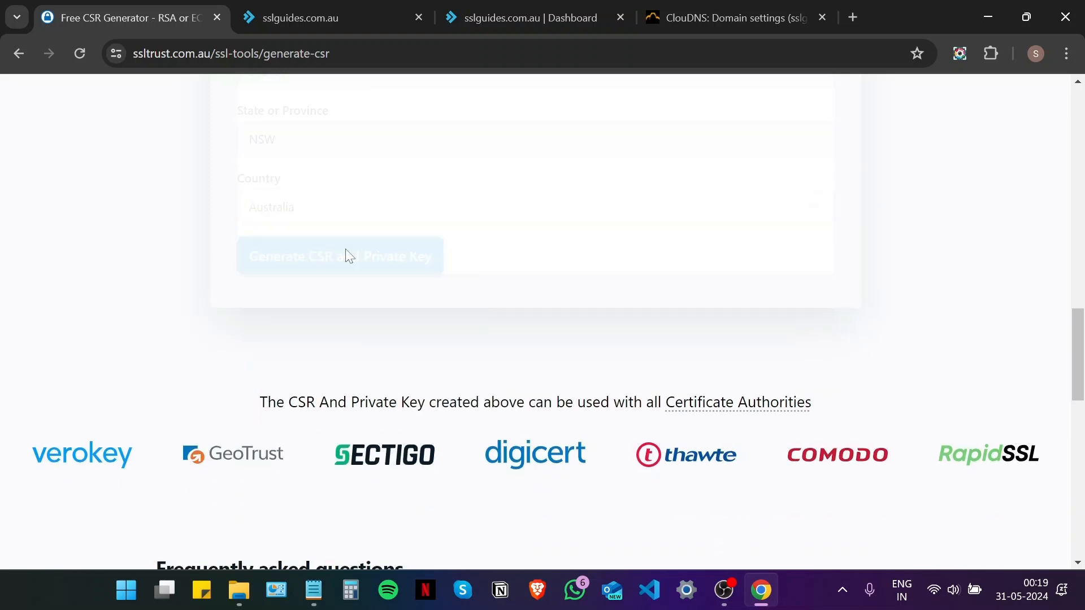
left_click(301, 190)
scroll(301, 214, "down", 3)
scroll(339, 300, "up", 3)
scroll(133, 309, "down", 3)
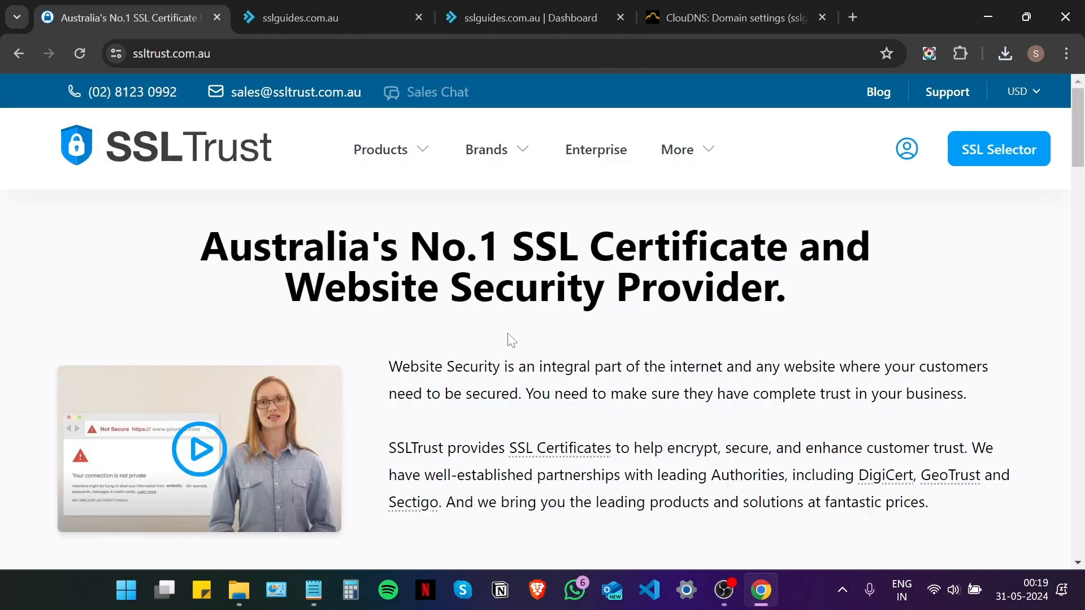
scroll(511, 339, "down", 4)
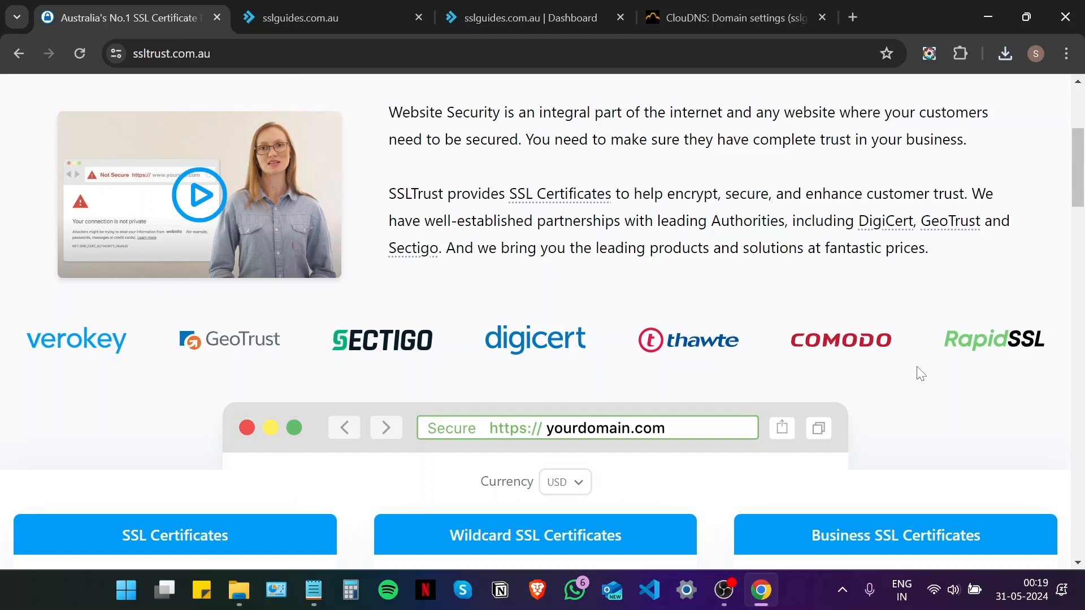
scroll(921, 374, "down", 5)
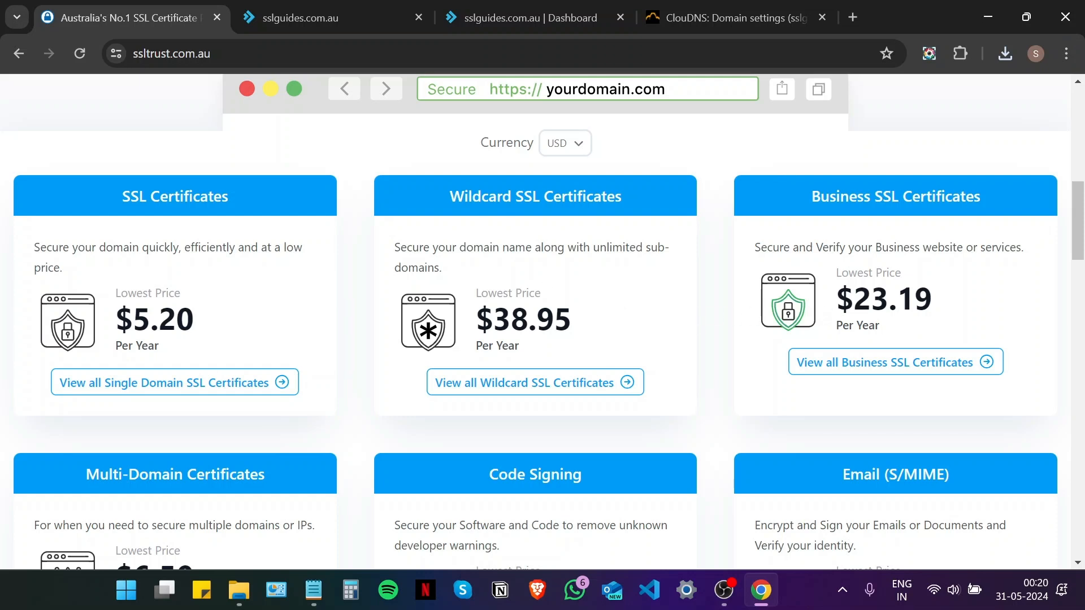
scroll(351, 270, "down", 1)
scroll(350, 270, "down", 3)
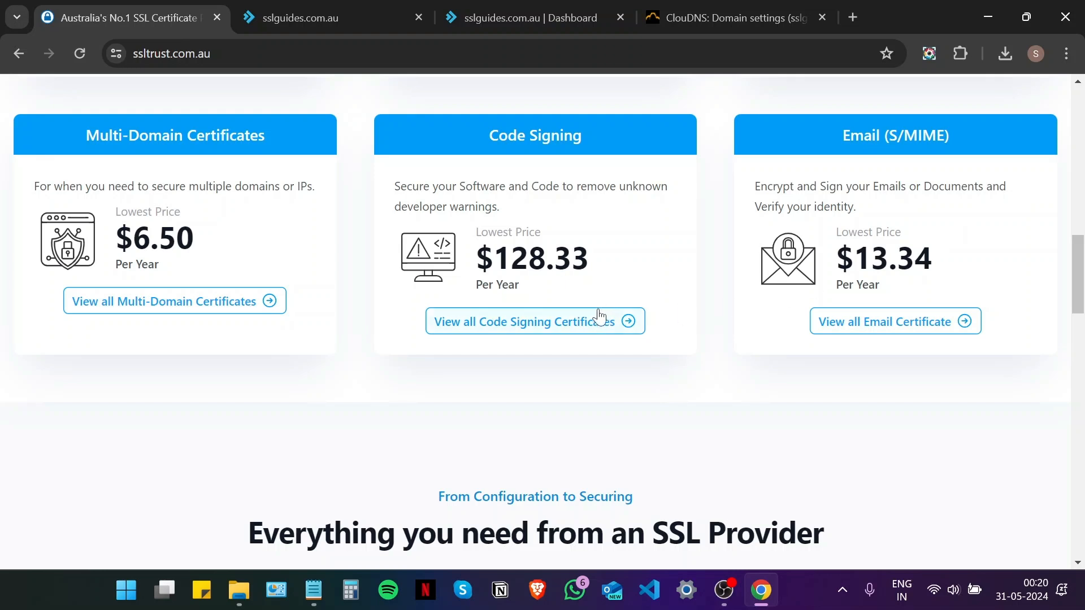
scroll(593, 318, "up", 4)
scroll(590, 318, "up", 10)
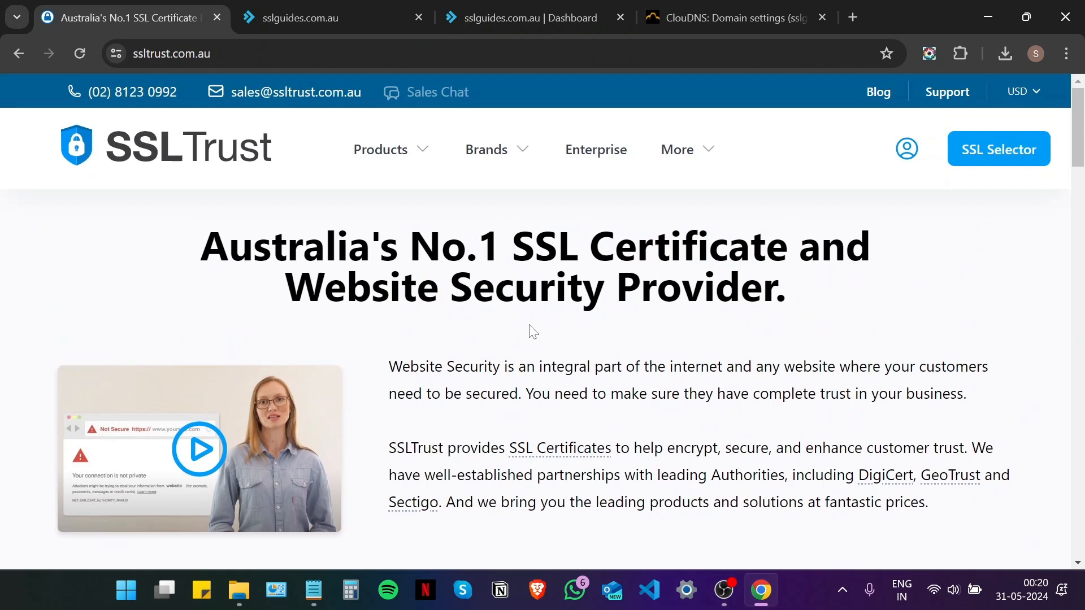
Start the certificate finder with SSL/TLS, OV validation and one domain with unlimited subdomains
left_click(996, 158)
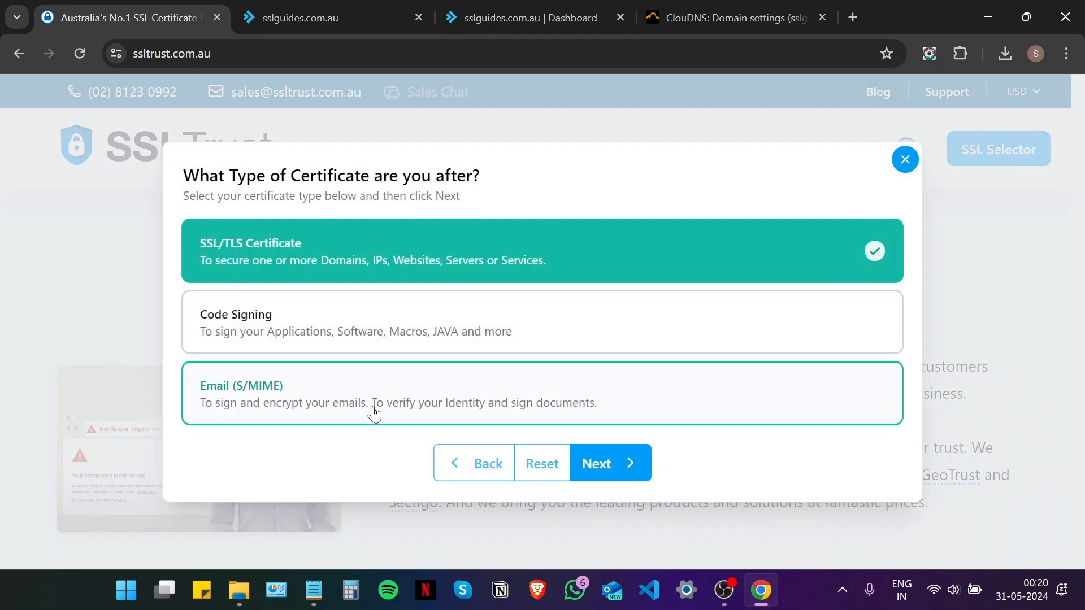
left_click(617, 463)
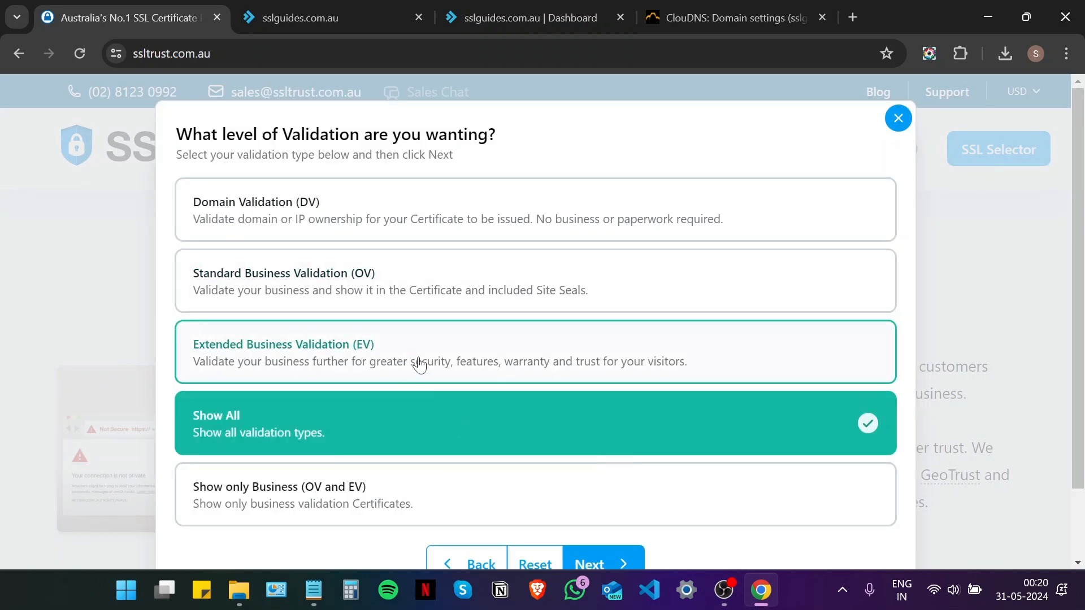
left_click(444, 305)
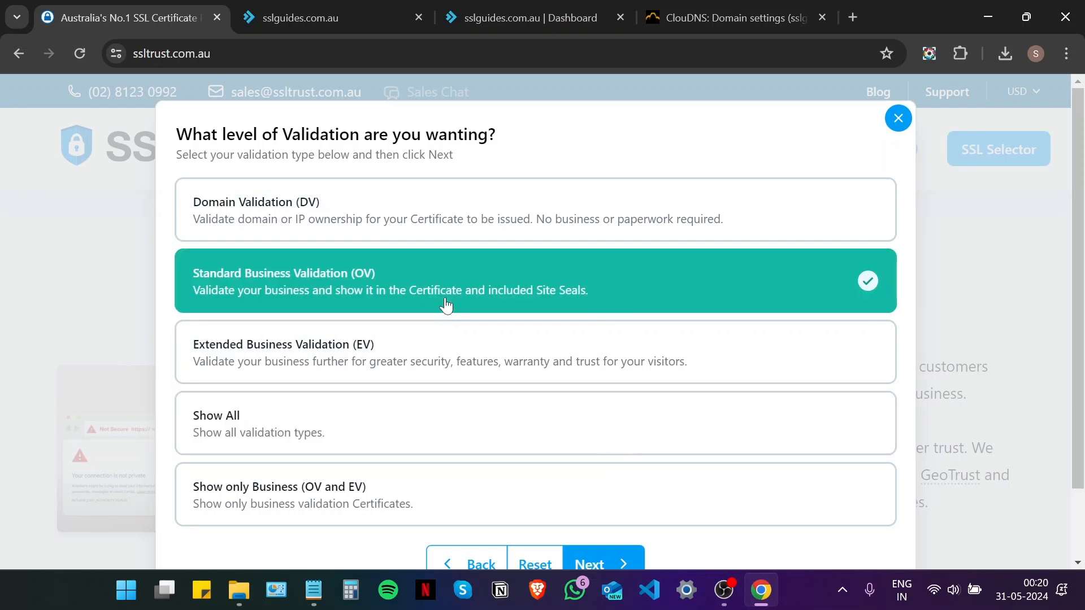
scroll(617, 556, "down", 2)
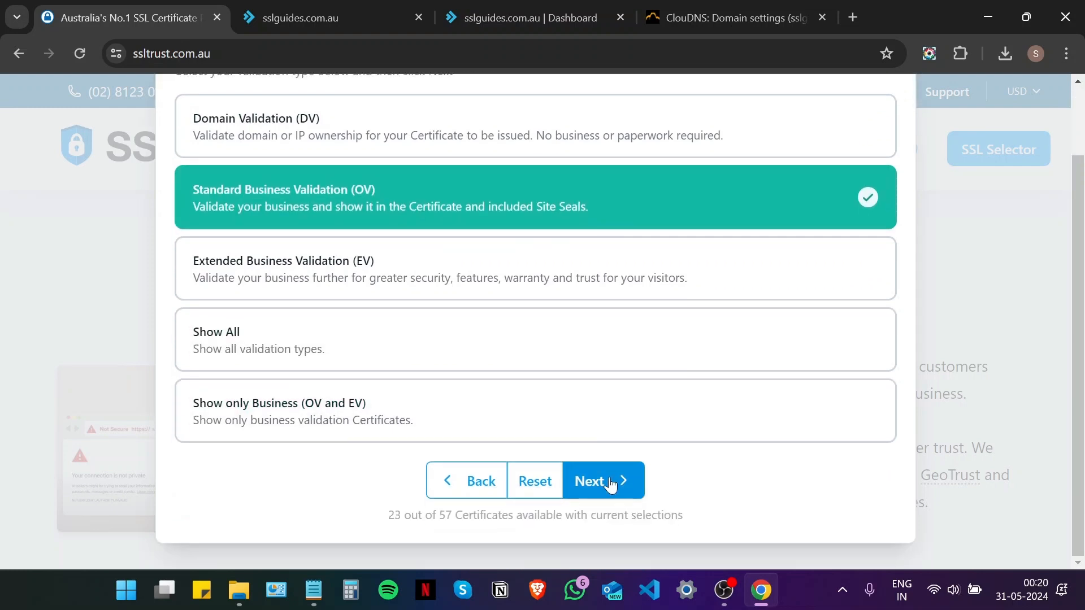
left_click(616, 481)
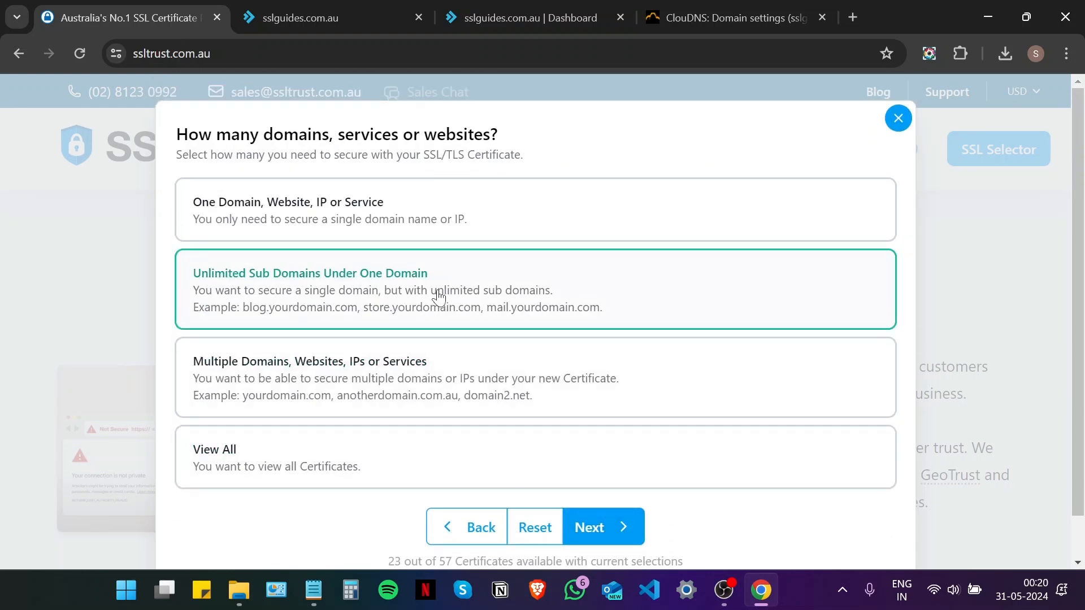
left_click(496, 229)
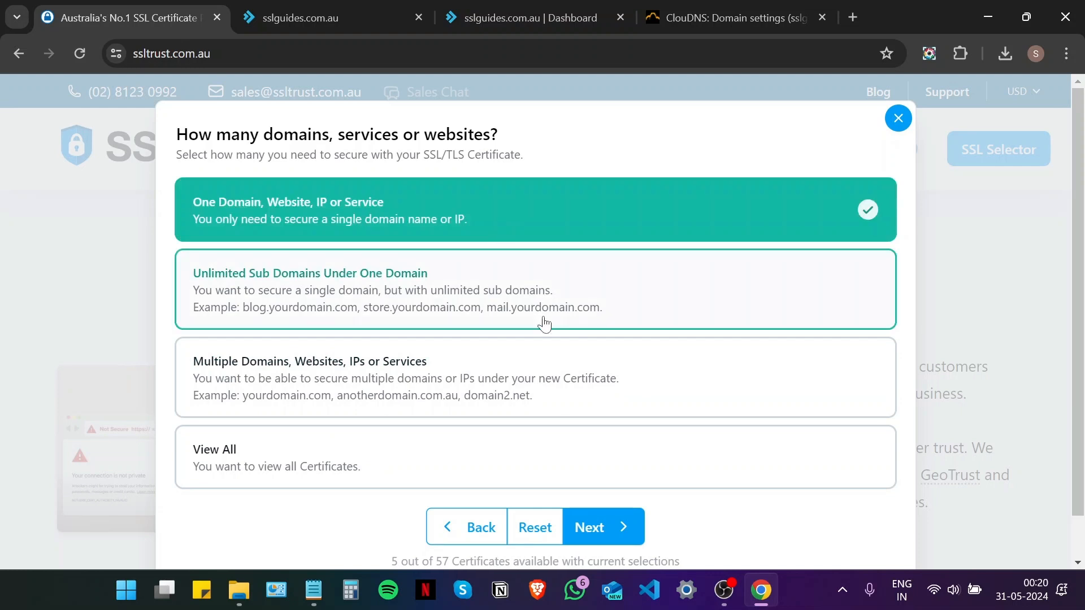
left_click(555, 319)
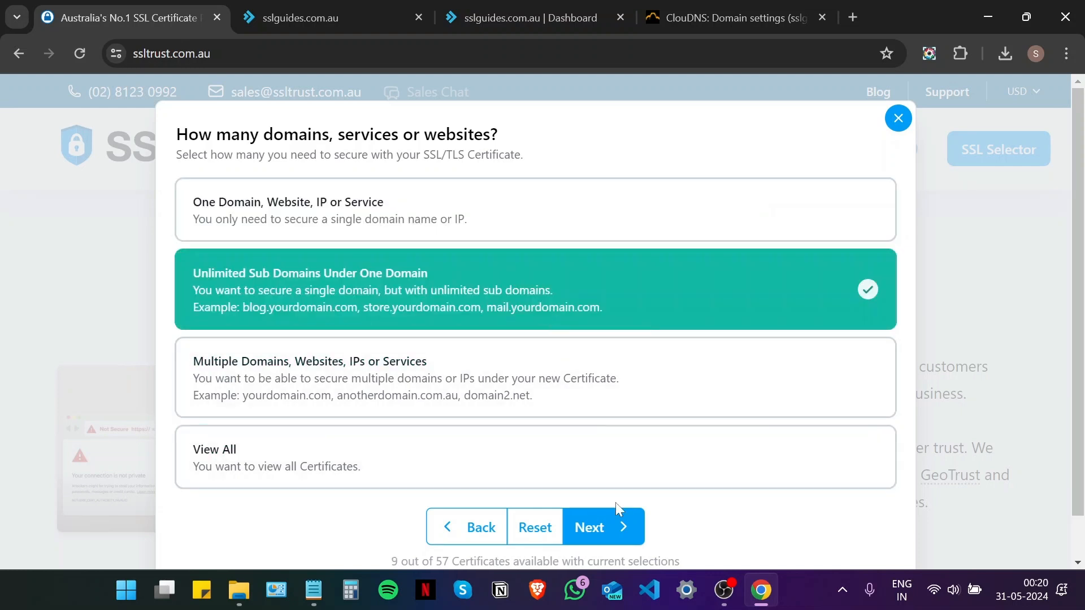
left_click(618, 528)
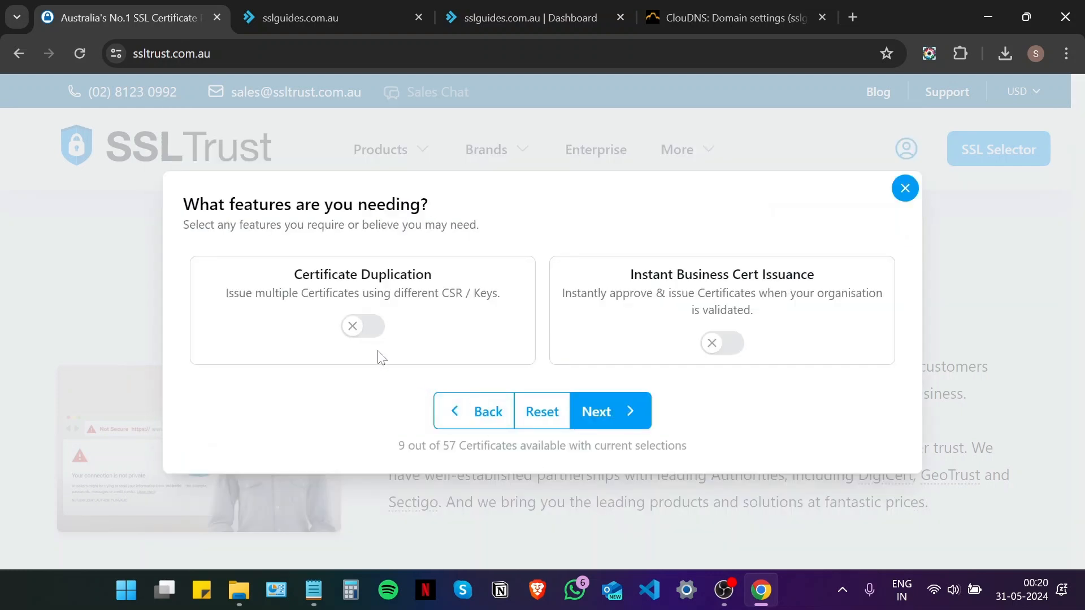
Exclude the Thawte and Comodo brands and show the 7 matching certificates
left_click(620, 411)
scroll(450, 310, "down", 2)
scroll(376, 443, "up", 2)
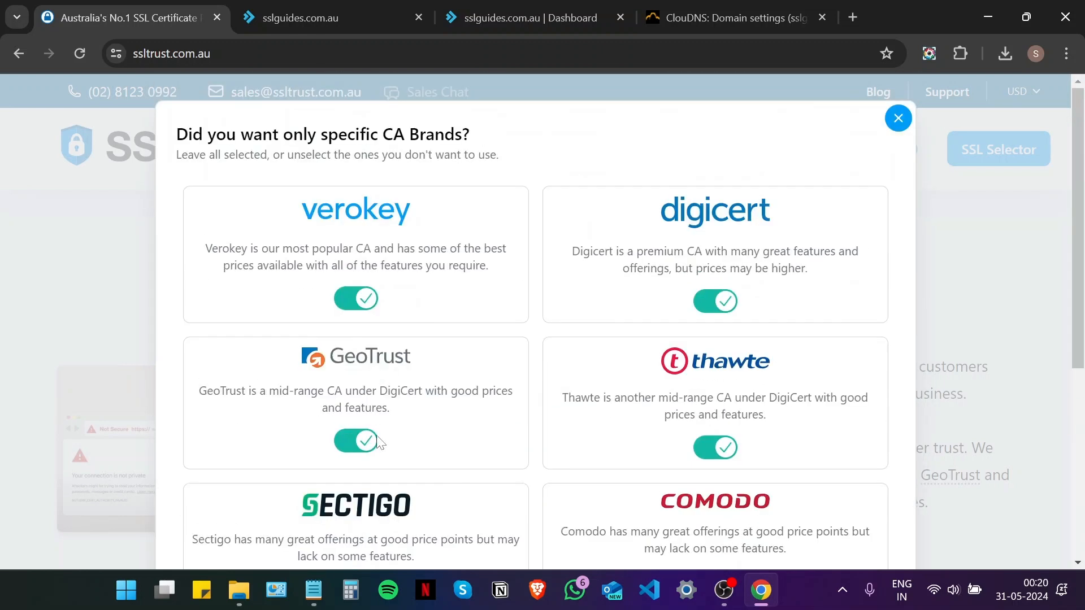
left_click(710, 446)
scroll(683, 421, "down", 5)
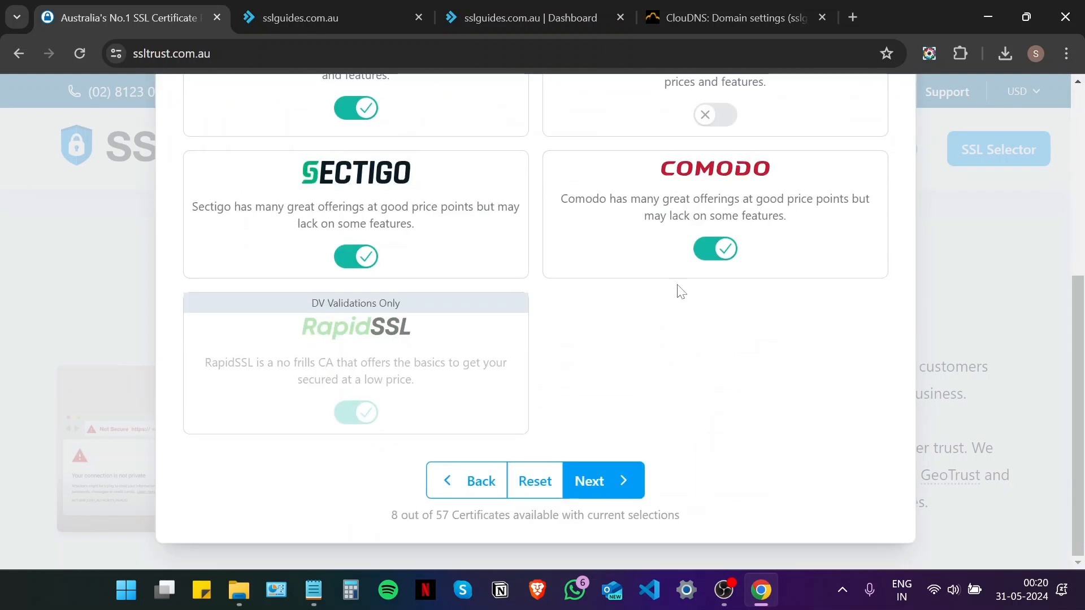
left_click(702, 249)
scroll(697, 291, "up", 2)
scroll(629, 393, "down", 1)
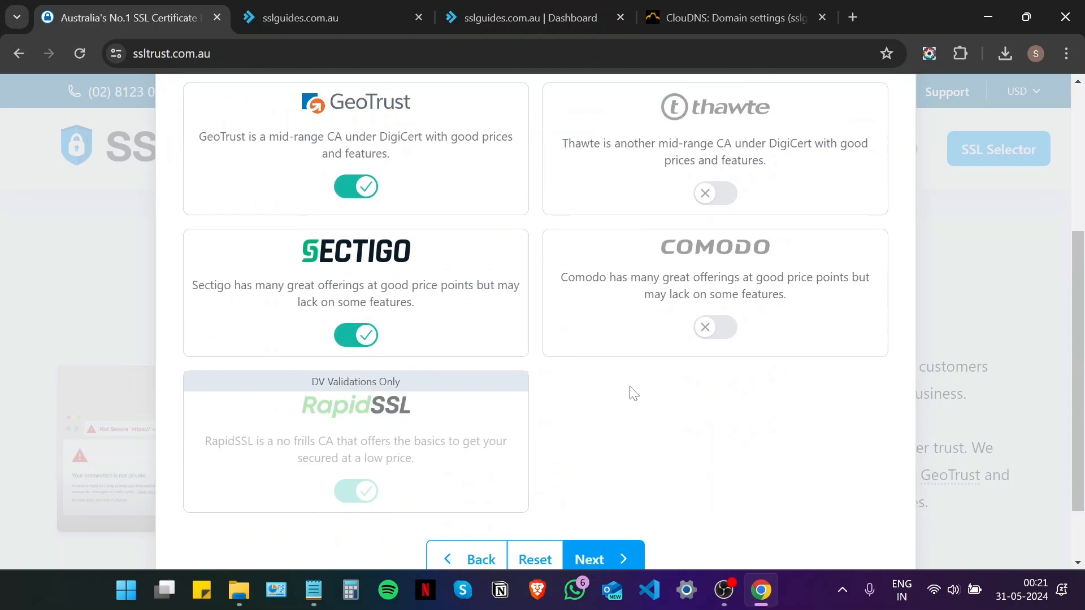
left_click(625, 559)
scroll(295, 344, "down", 4)
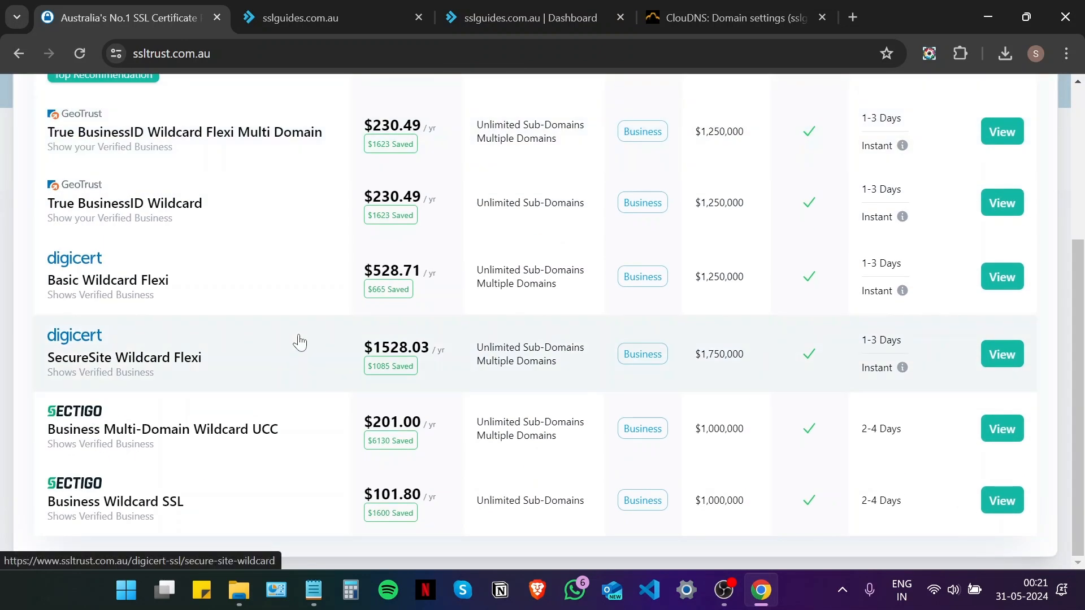
Close the matching-certificates results to get back to the SSLTrust homepage
scroll(333, 341, "up", 3)
scroll(333, 341, "up", 1)
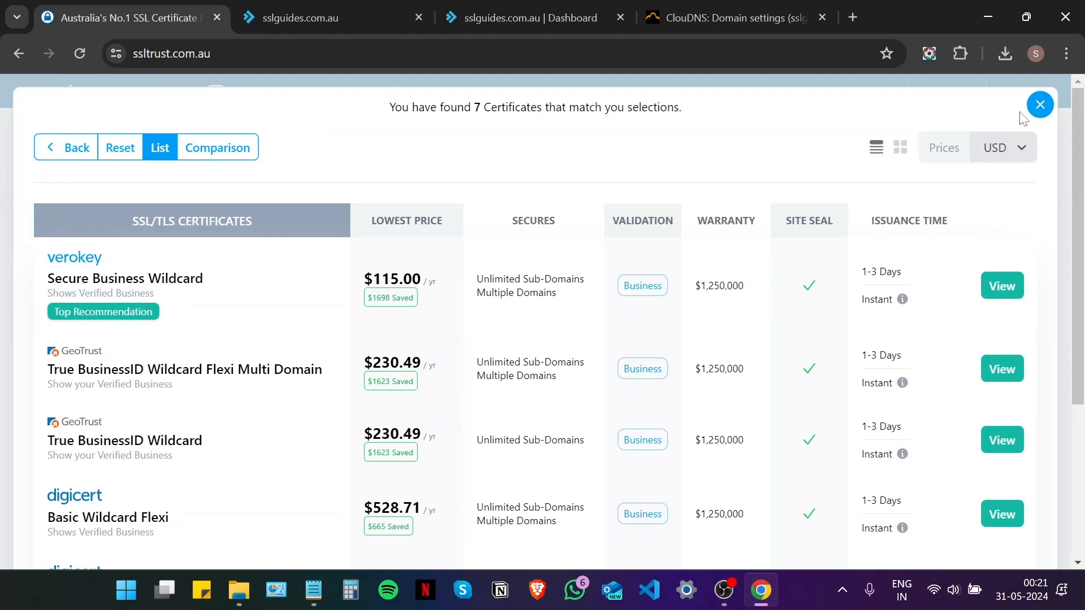
left_click(1039, 104)
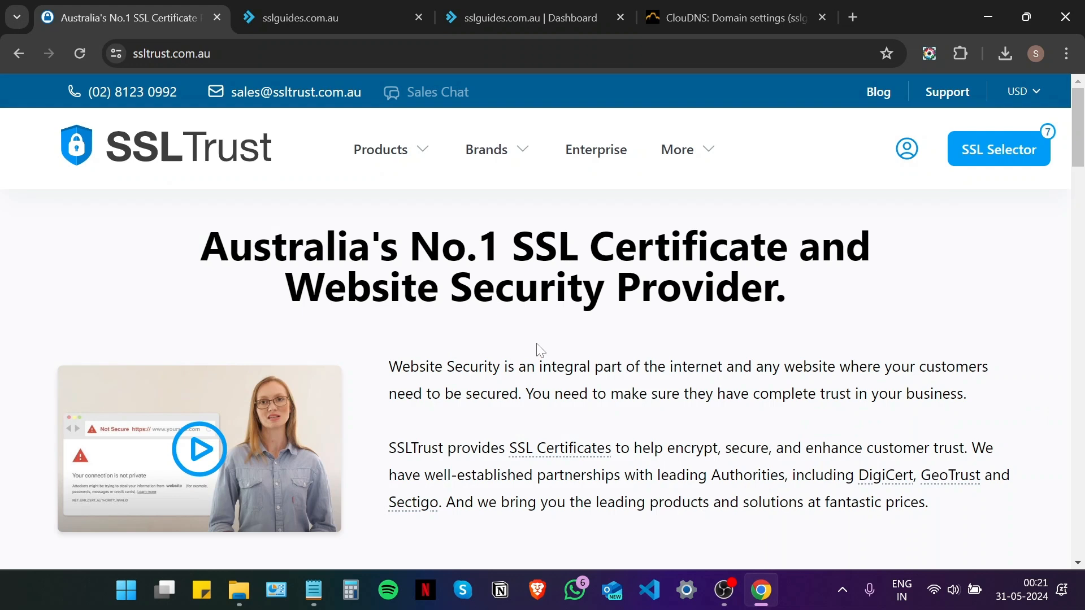
Add the Comodo PositiveSSL certificate from Standard SSL/TLS Certificates to the cart
mouse_move(401, 167)
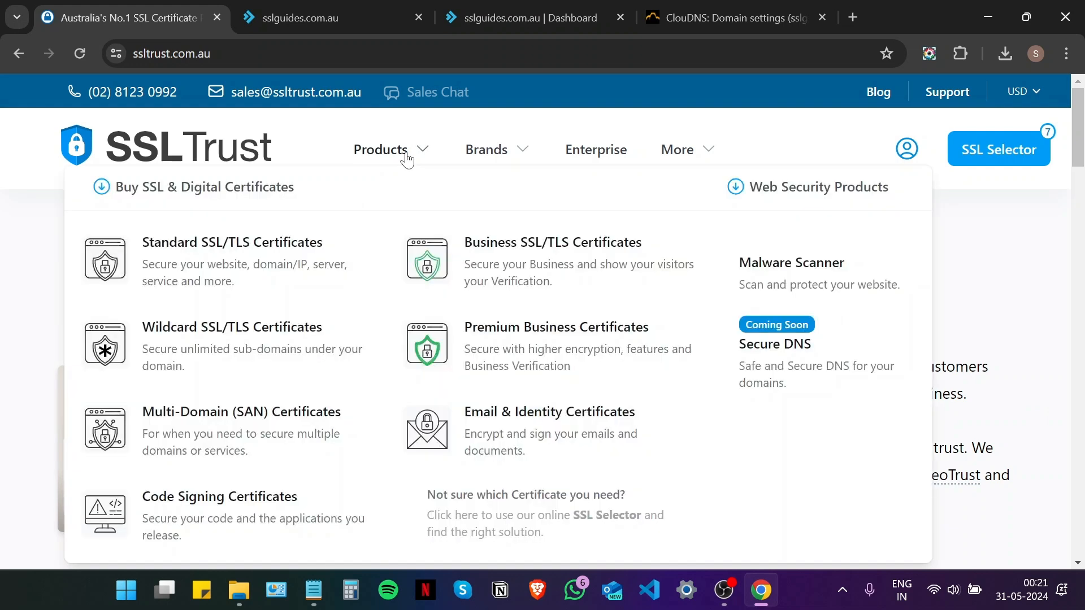
left_click(253, 240)
scroll(253, 241, "down", 10)
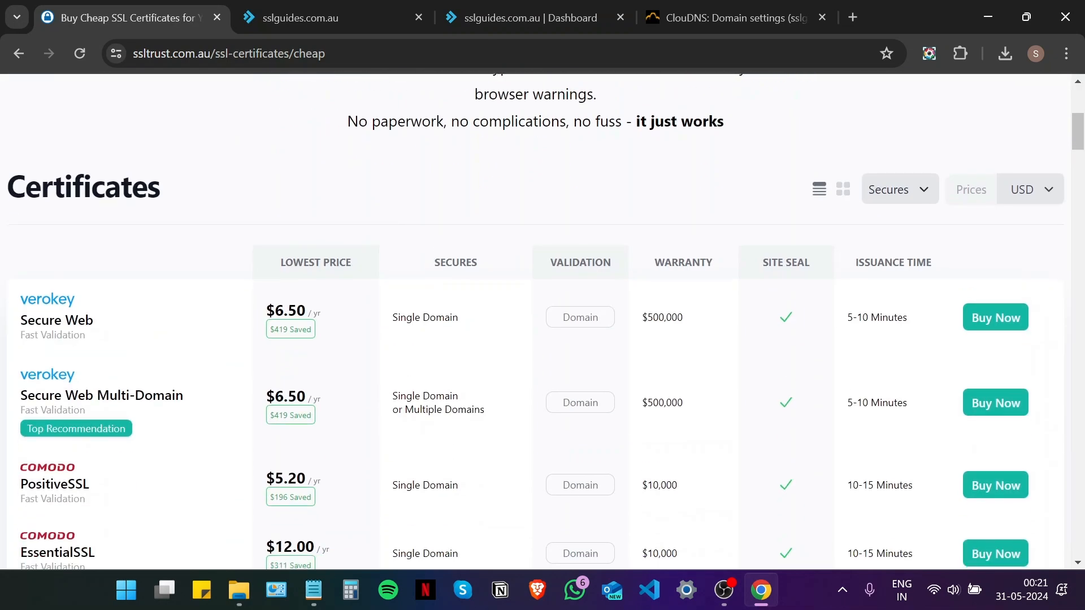
scroll(263, 241, "down", 2)
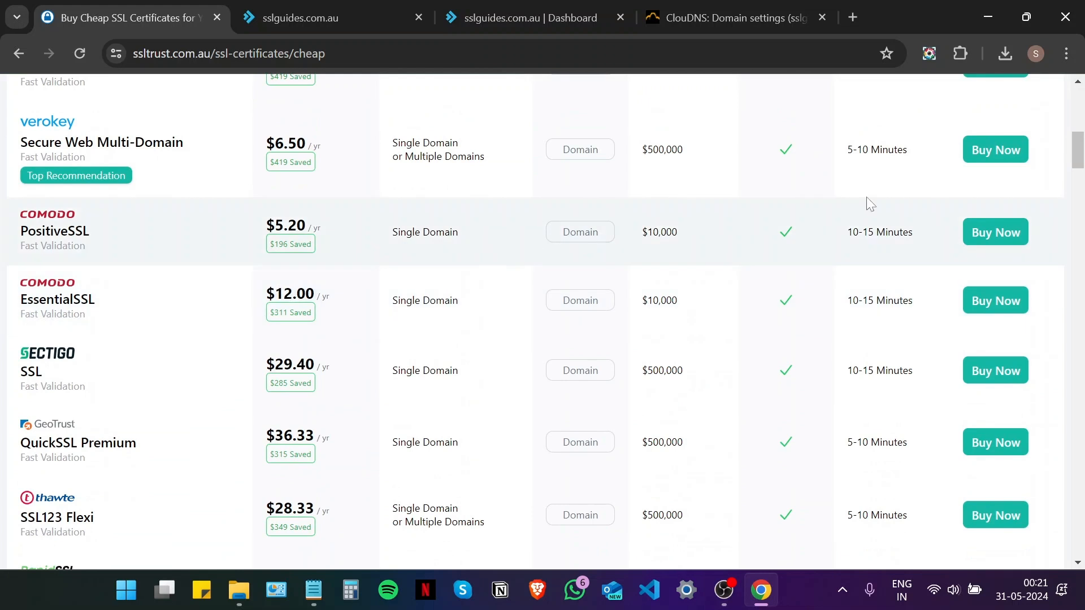
left_click(1008, 230)
scroll(395, 339, "down", 2)
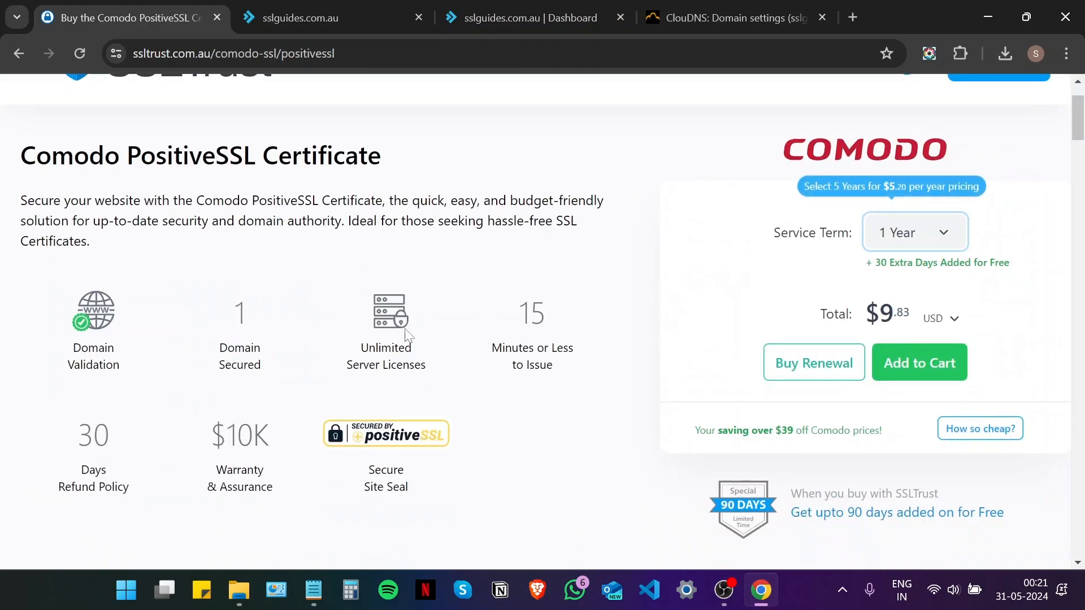
left_click(883, 363)
Review the checkout page, then go to the client account dashboard
scroll(585, 358, "down", 8)
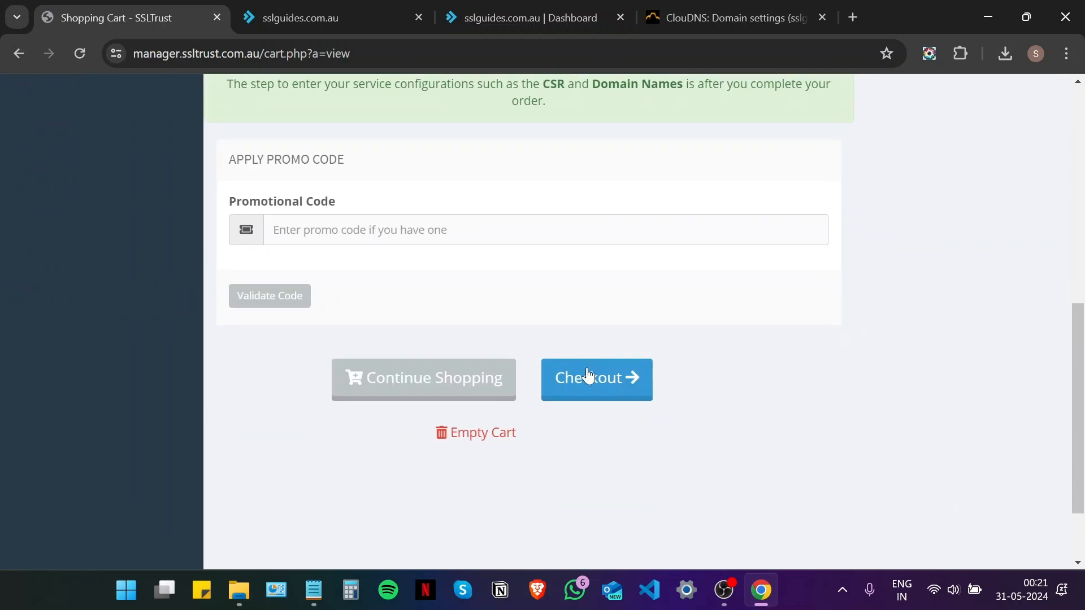
left_click(588, 376)
scroll(537, 358, "down", 4)
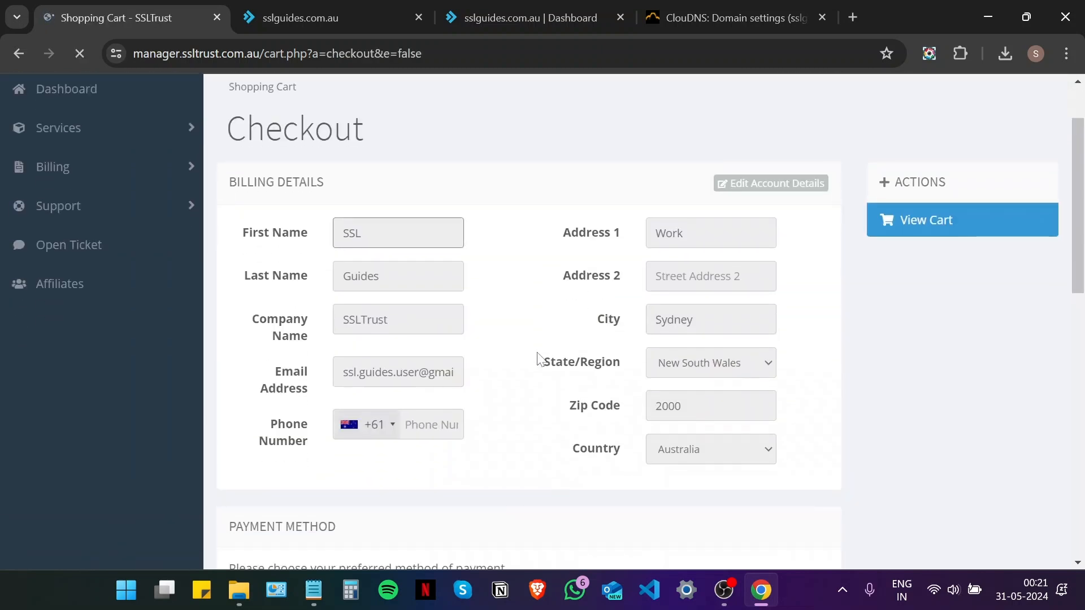
scroll(541, 359, "down", 3)
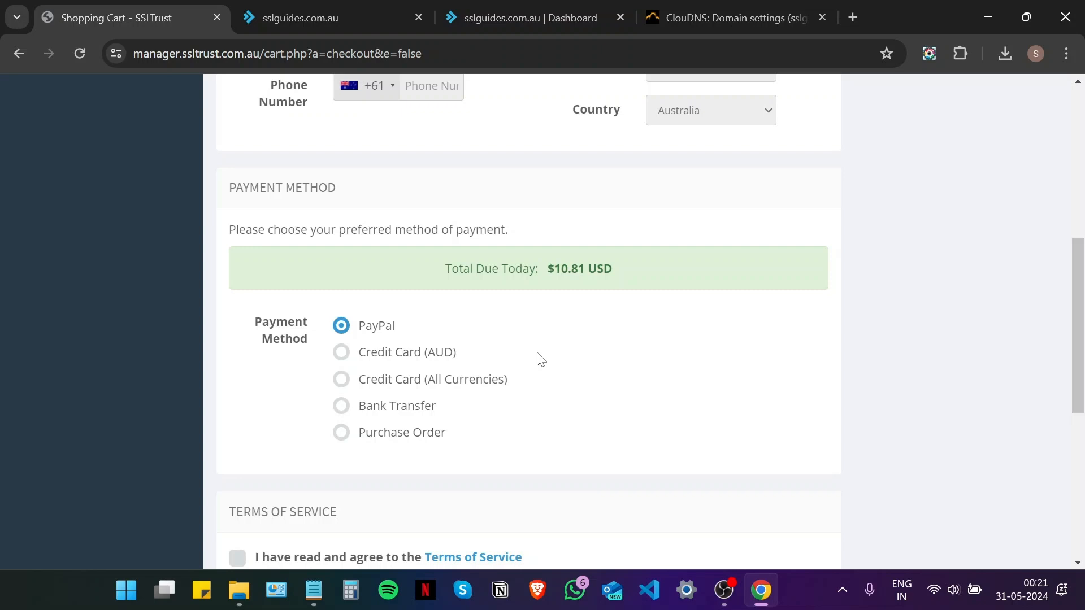
scroll(540, 359, "down", 3)
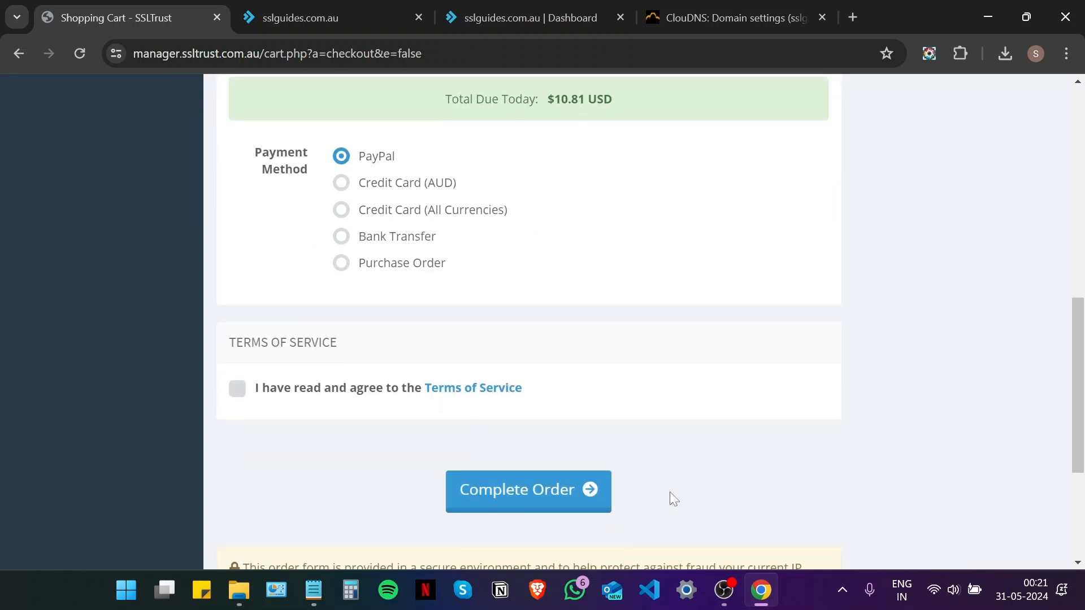
scroll(673, 491, "up", 10)
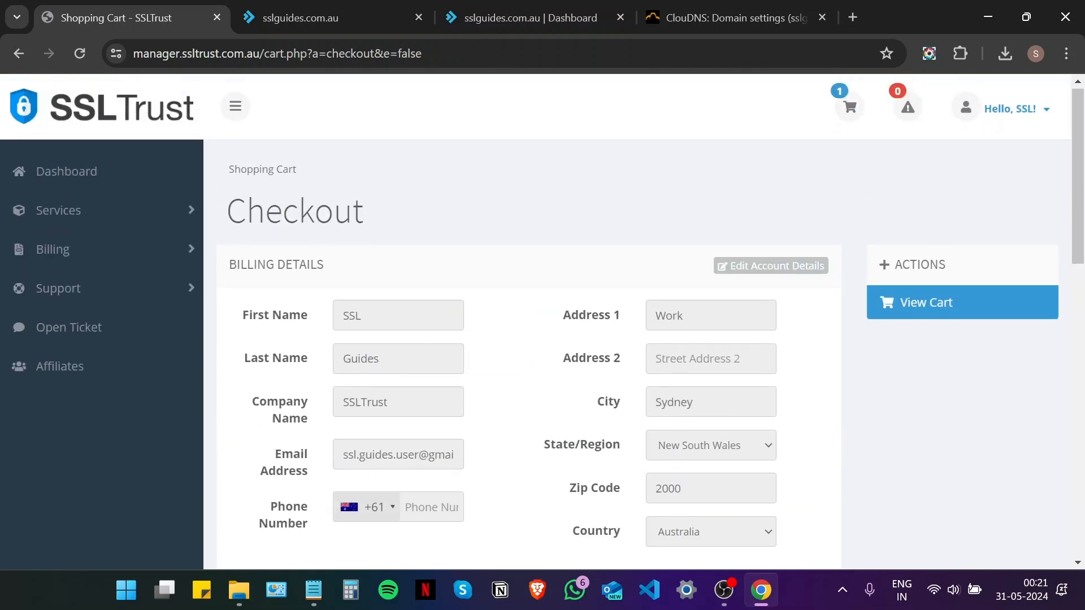
left_click(73, 169)
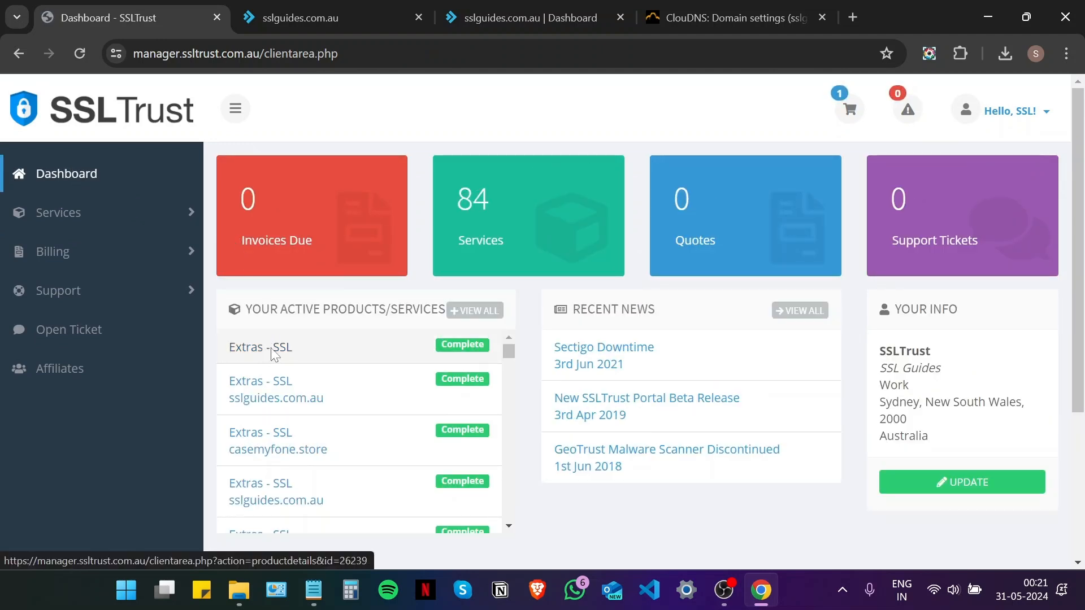
Open the Extras - SSL product and start its certificate configuration
left_click(272, 353)
scroll(272, 353, "down", 1)
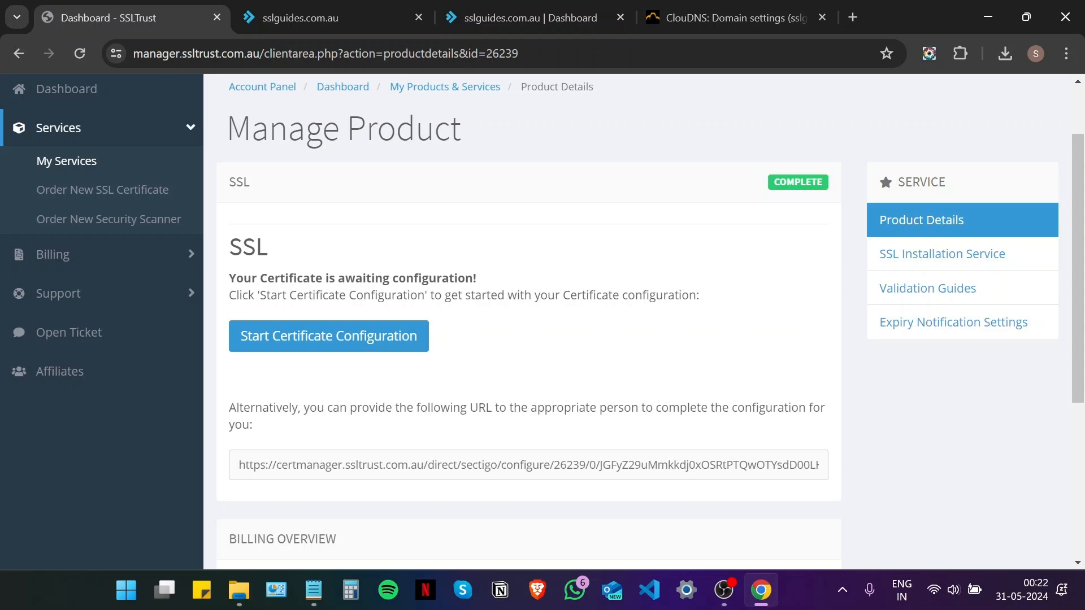
left_click(336, 336)
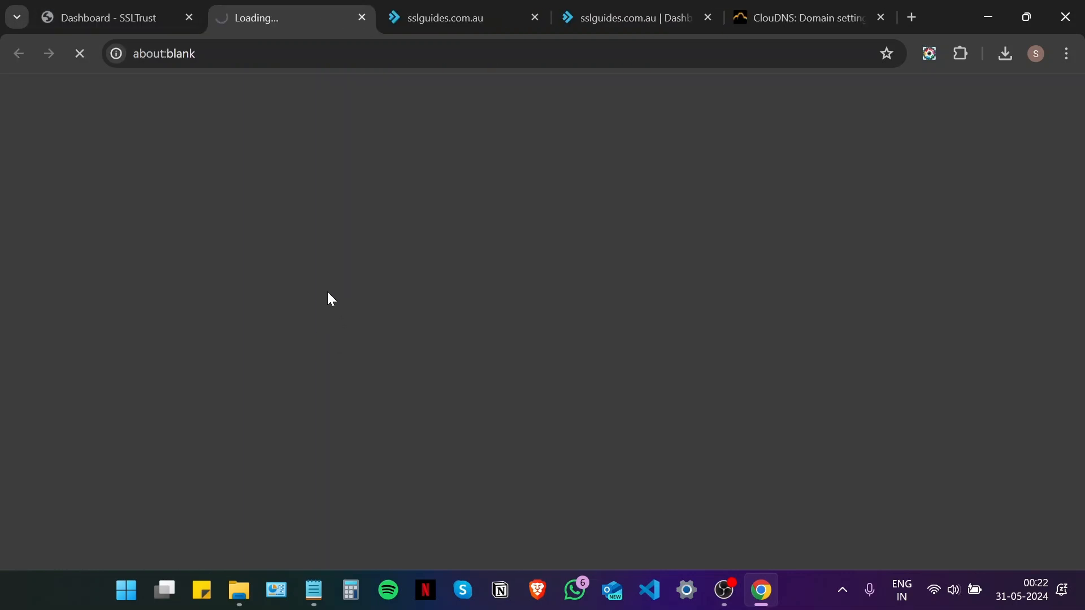
scroll(332, 292, "down", 2)
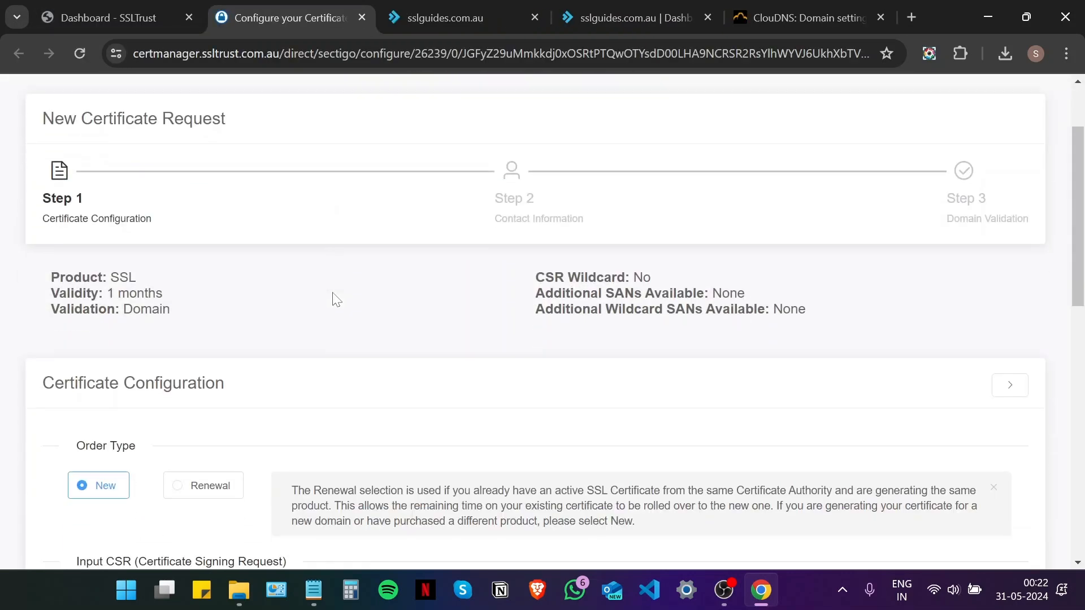
scroll(337, 300, "down", 6)
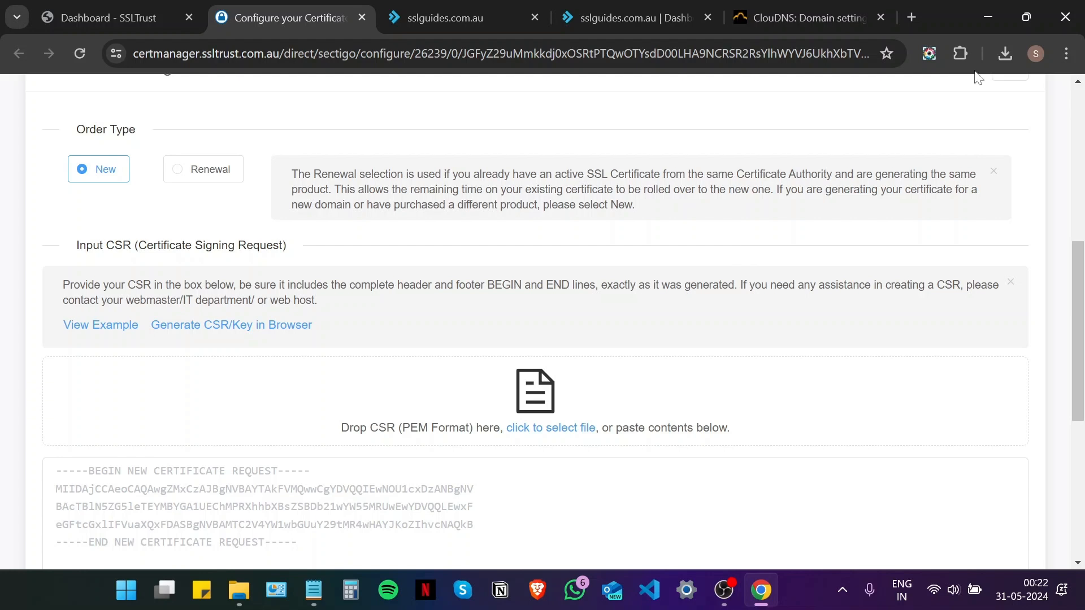
Copy the full CSR text from the downloaded csr.txt file
left_click(966, 56)
left_click(1006, 54)
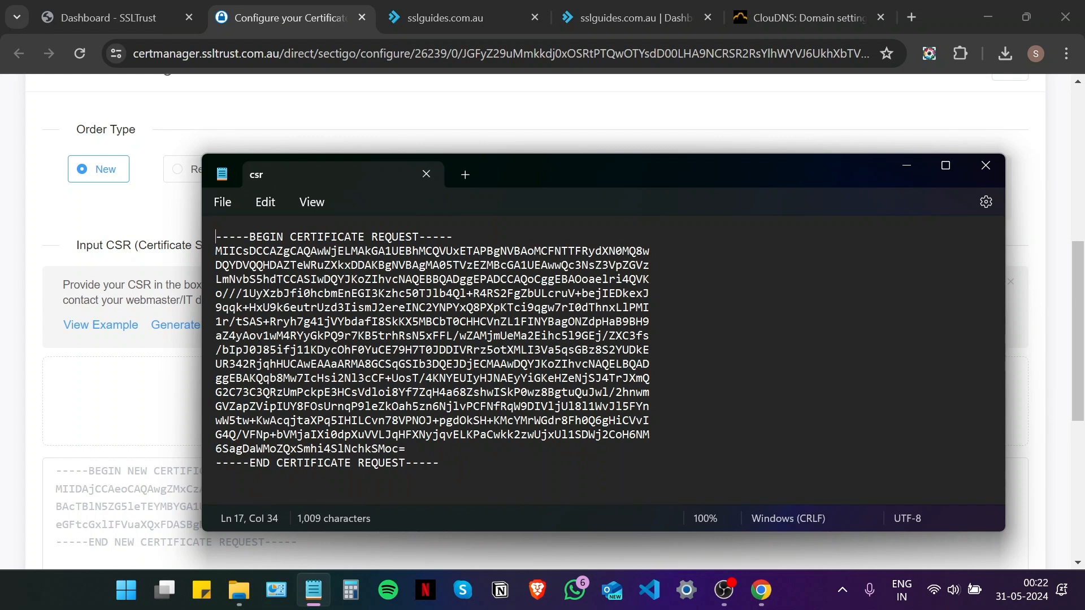
left_click_drag(350, 478, 200, 239)
right_click(283, 276)
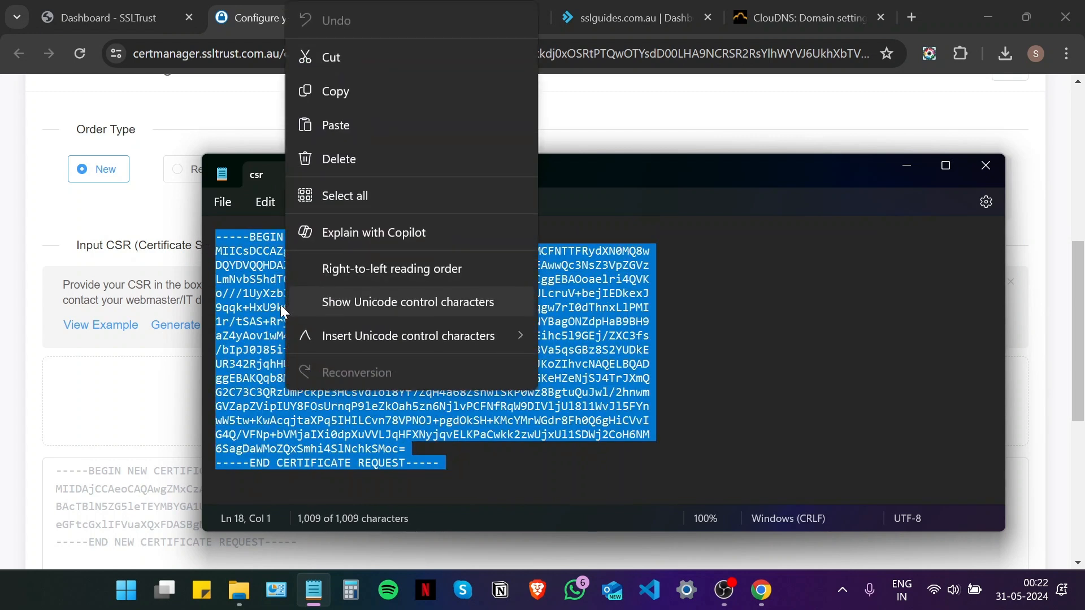
left_click(361, 99)
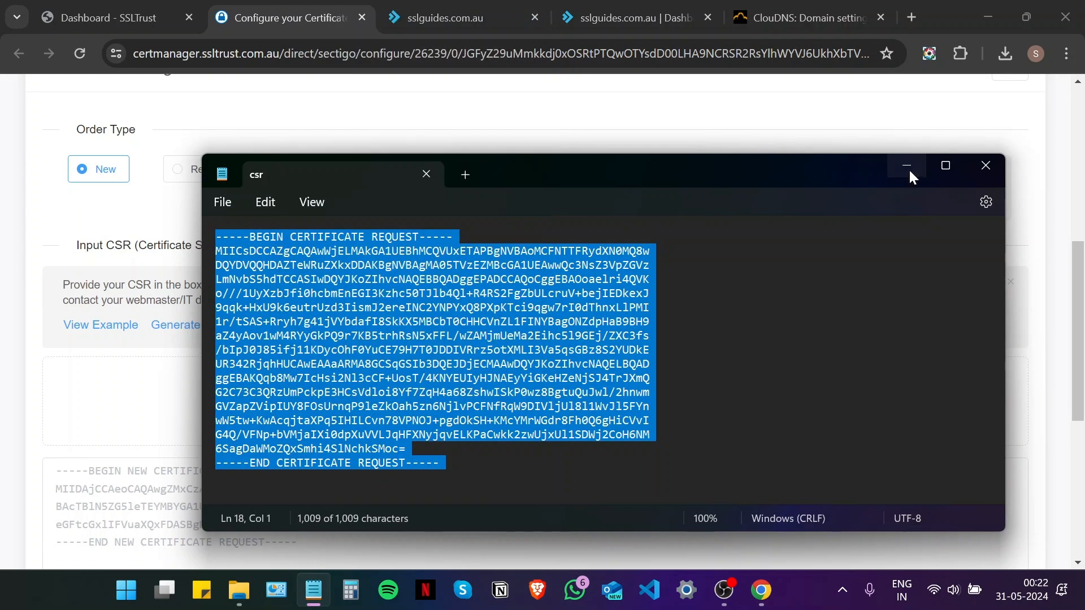
left_click(967, 165)
Paste and verify the sslguides.com.au CSR, and set the server type to Apache
scroll(375, 383, "down", 5)
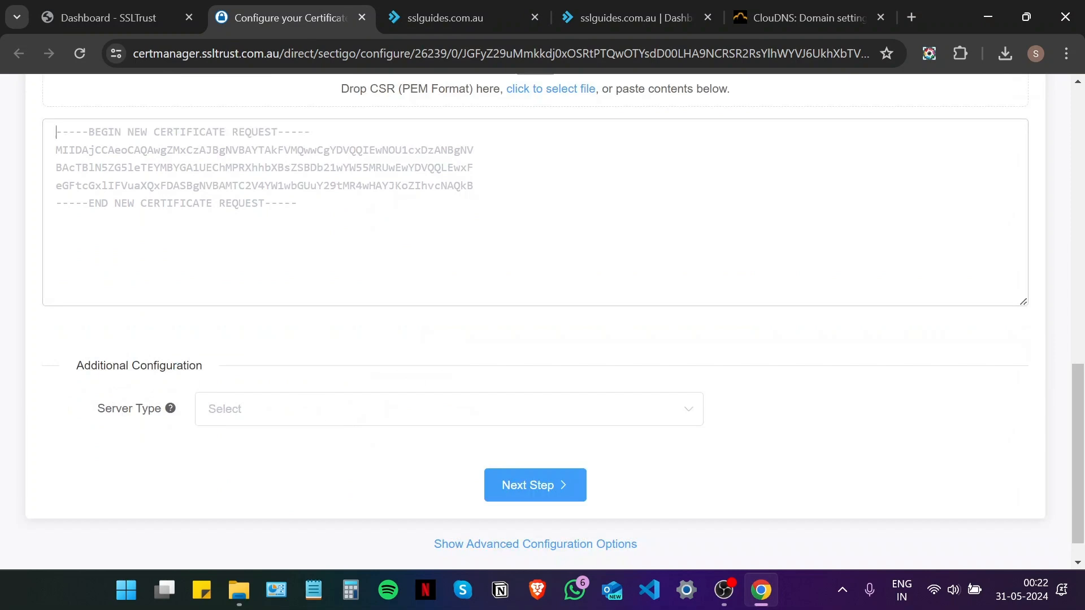
key("ctrl+v")
left_click(536, 471)
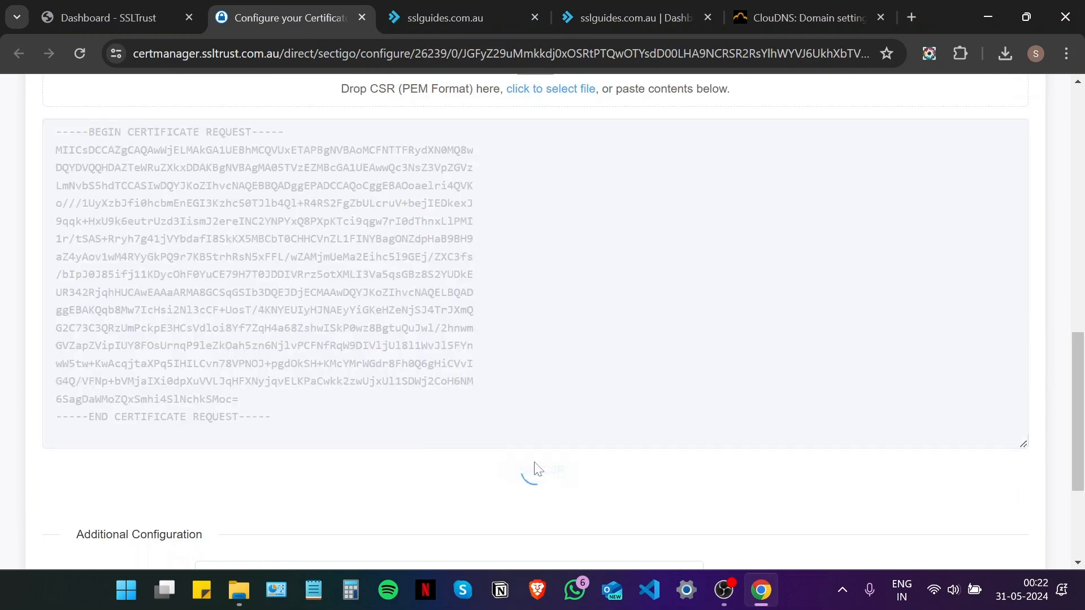
scroll(274, 385, "down", 1)
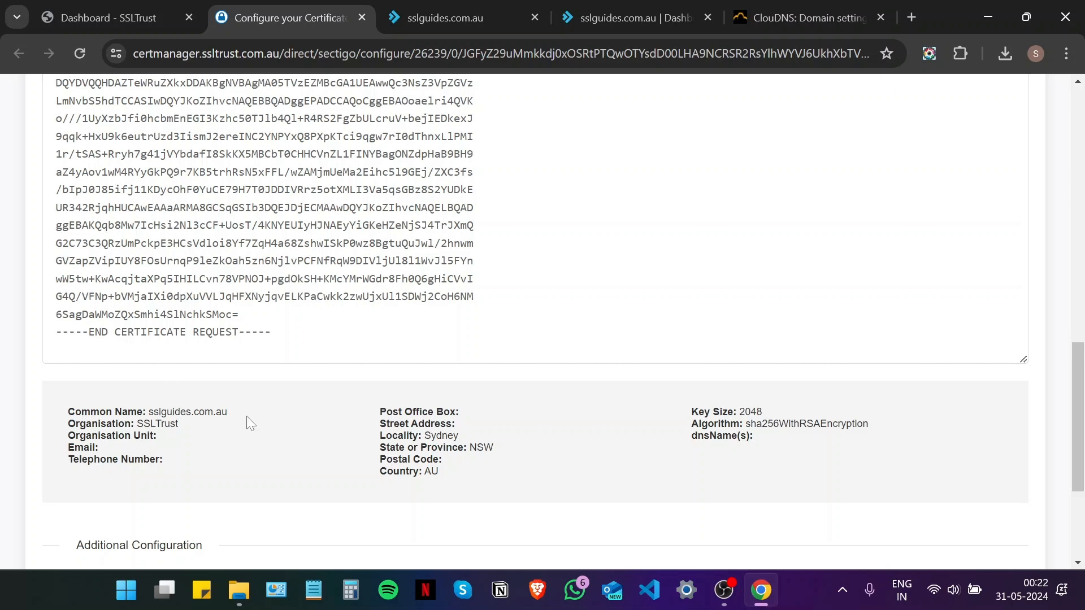
scroll(362, 406, "down", 3)
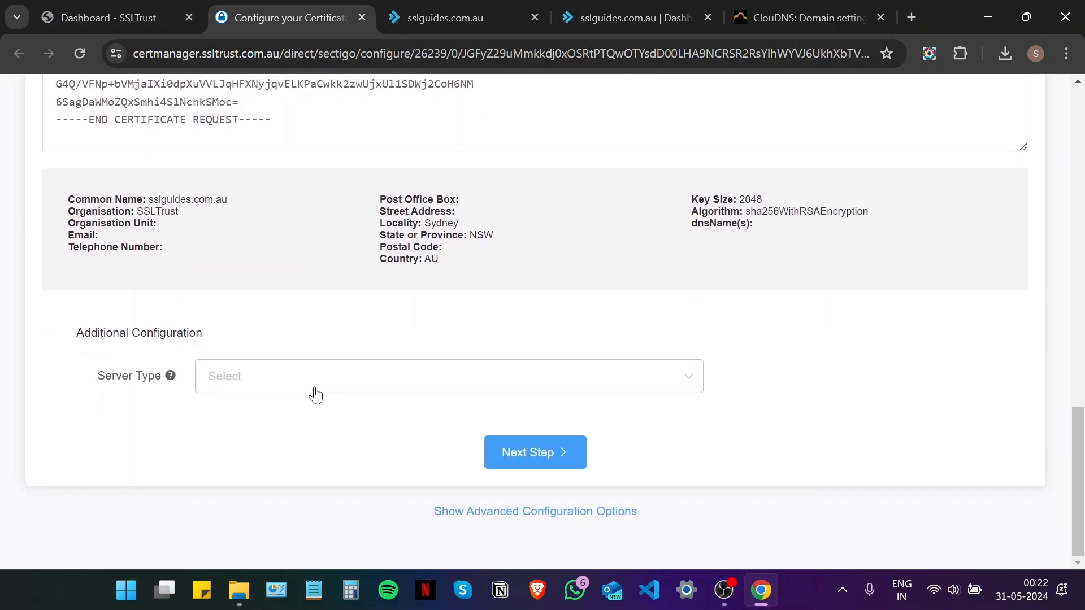
left_click(315, 390)
left_click(300, 159)
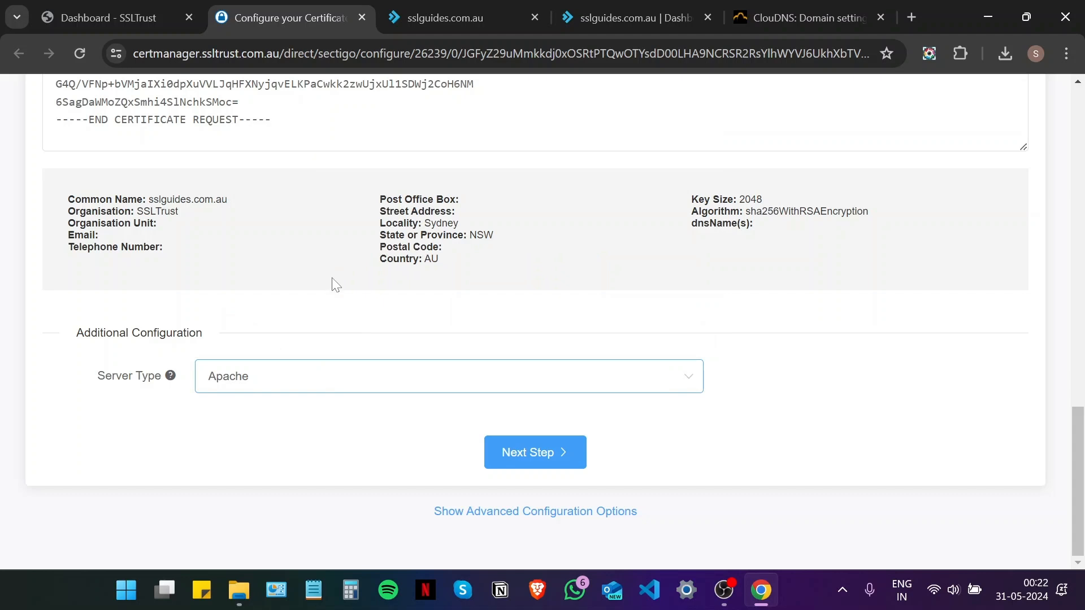
Enter the admin contact's title, first name, last name and e-mail address
left_click(533, 453)
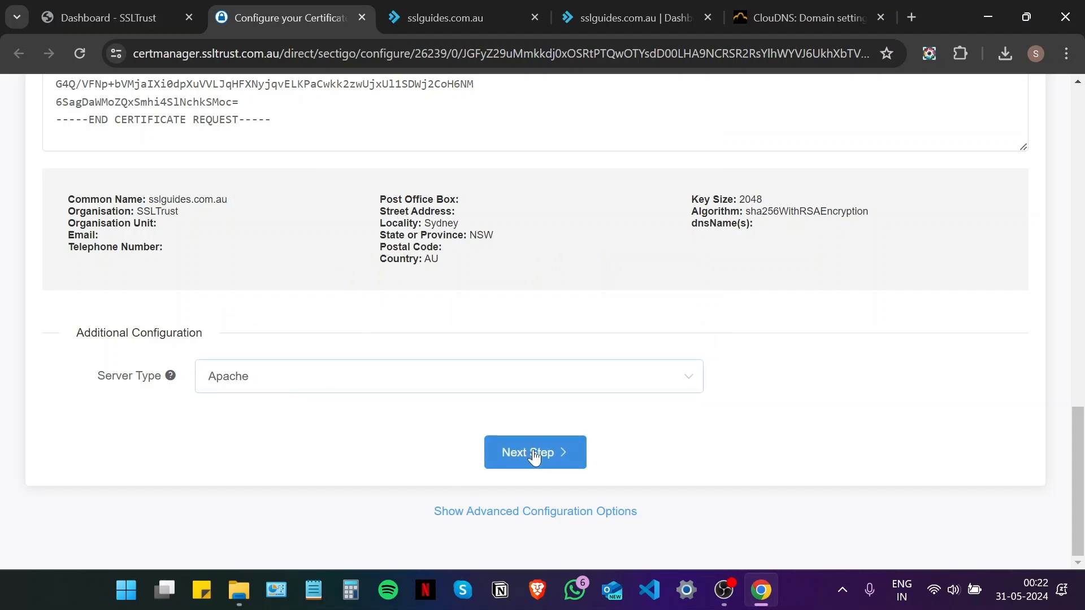
scroll(251, 367, "up", 5)
left_click(249, 229)
type("Mr.")
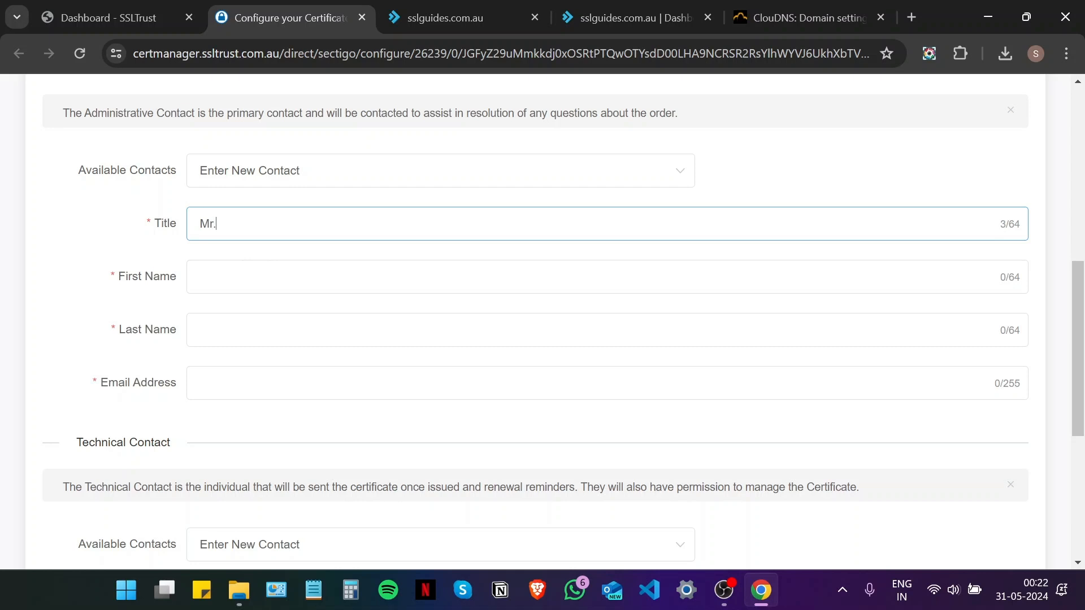
key("Tab")
key("Tab")
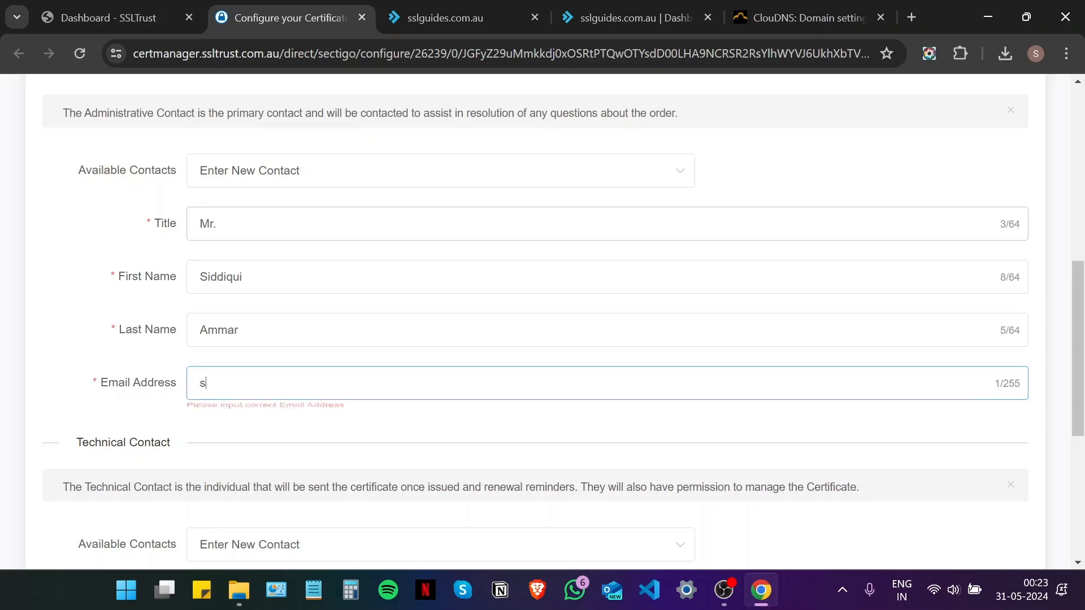
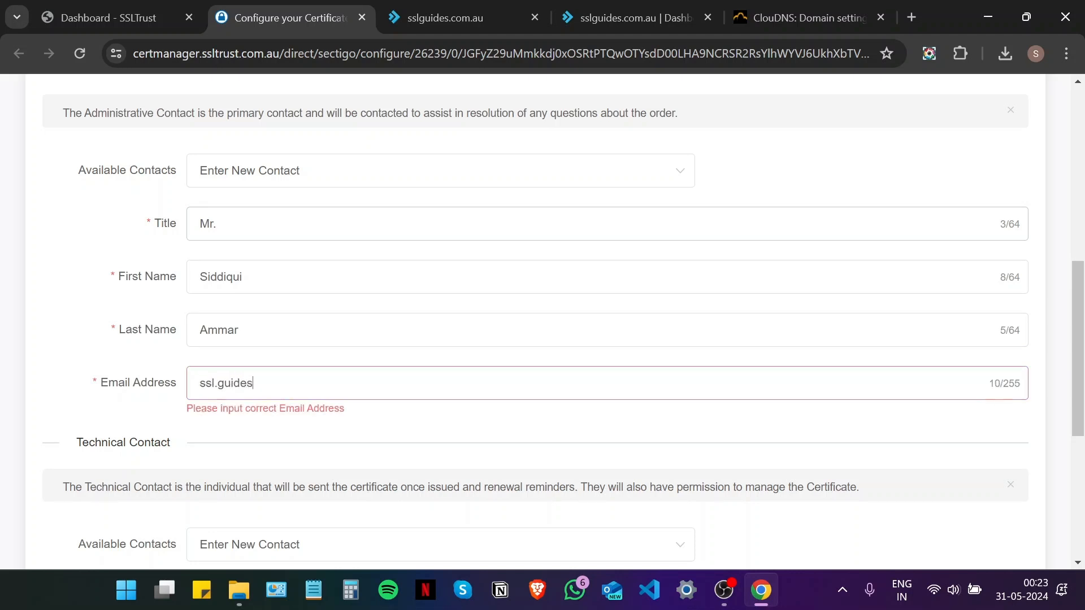
Set the technical contact to Use Admin Contact and continue to domain validation
scroll(252, 252, "down", 5)
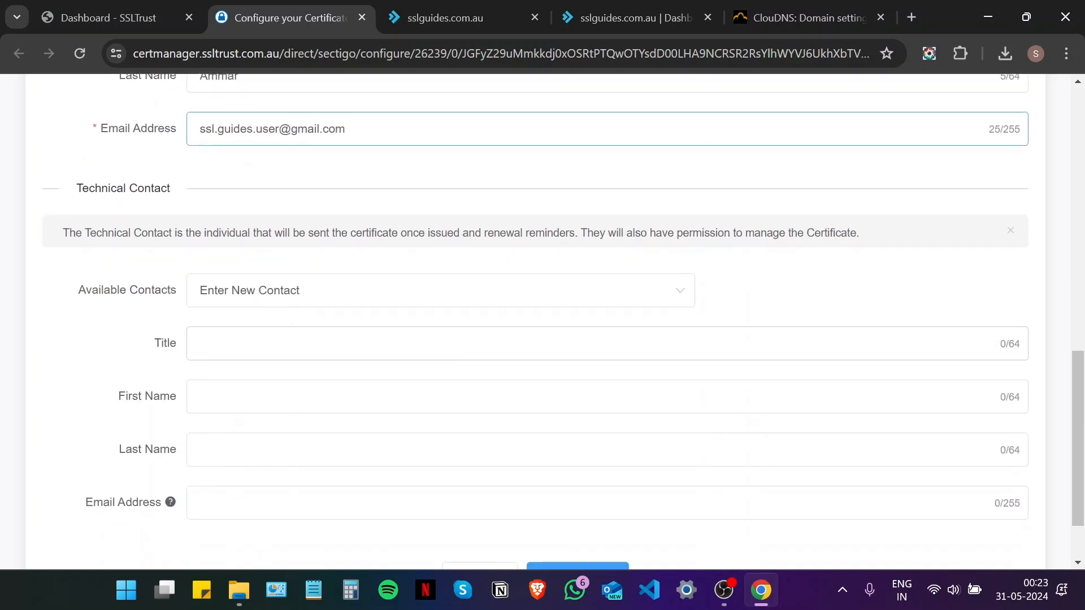
left_click(286, 305)
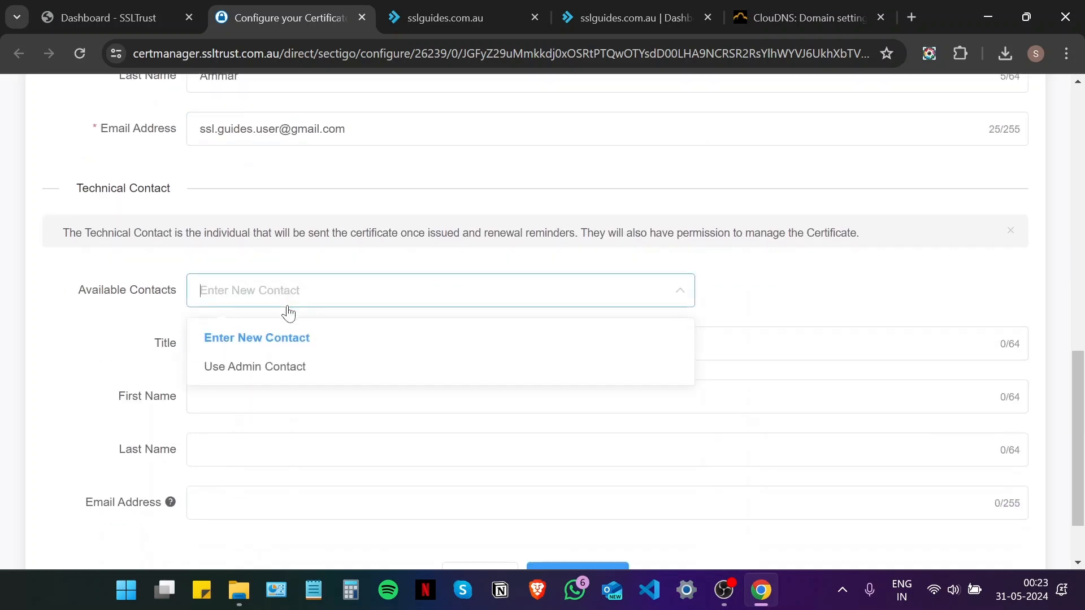
left_click(309, 384)
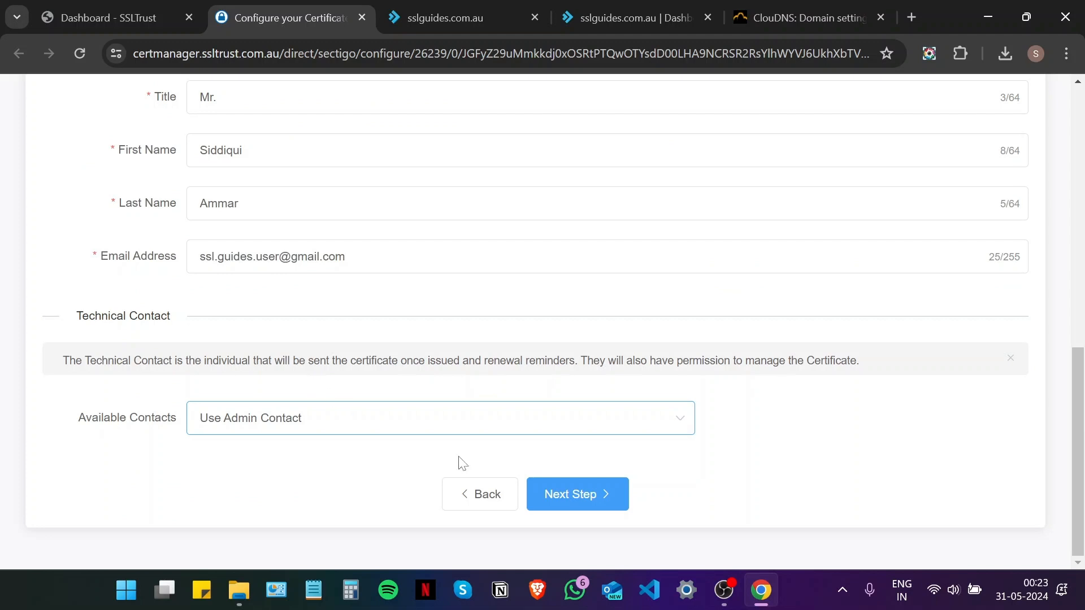
left_click(576, 495)
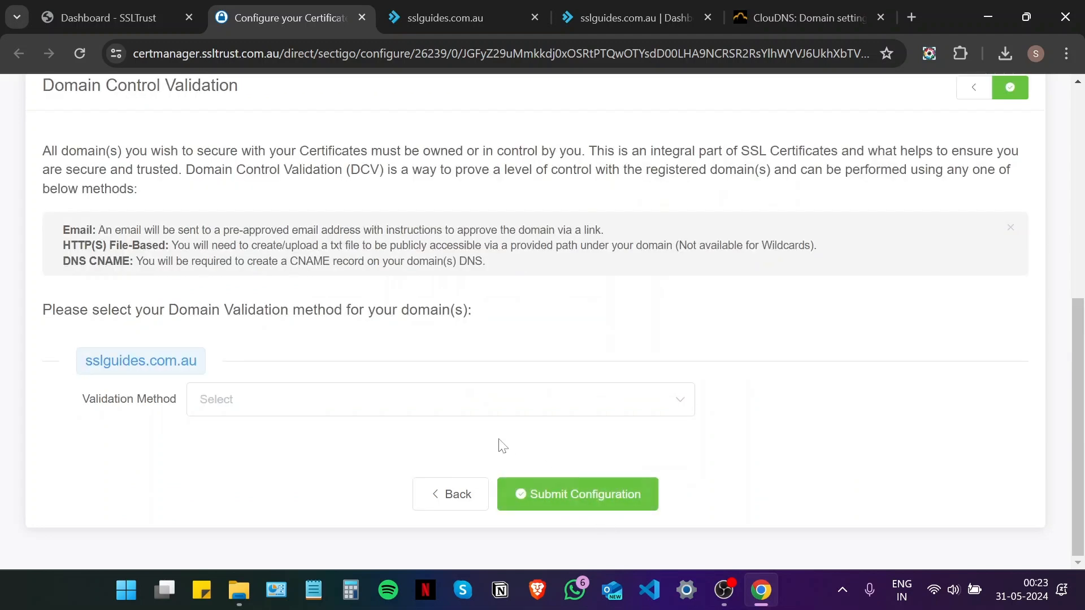
Try Email validation for sslguides.com.au and view the offered approval addresses
scroll(373, 407, "up", 2)
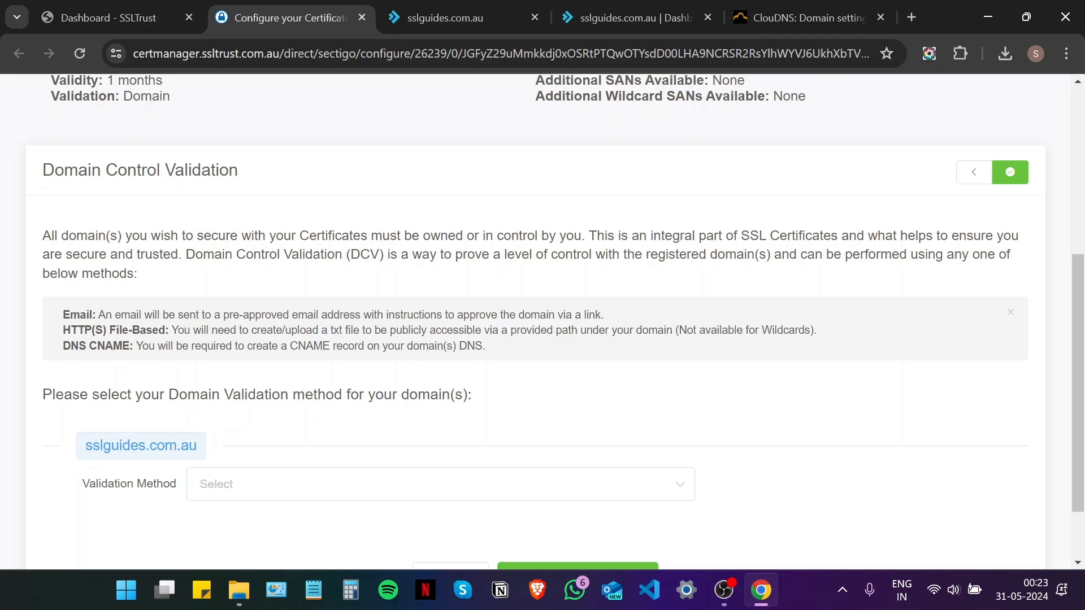
scroll(588, 249, "up", 5)
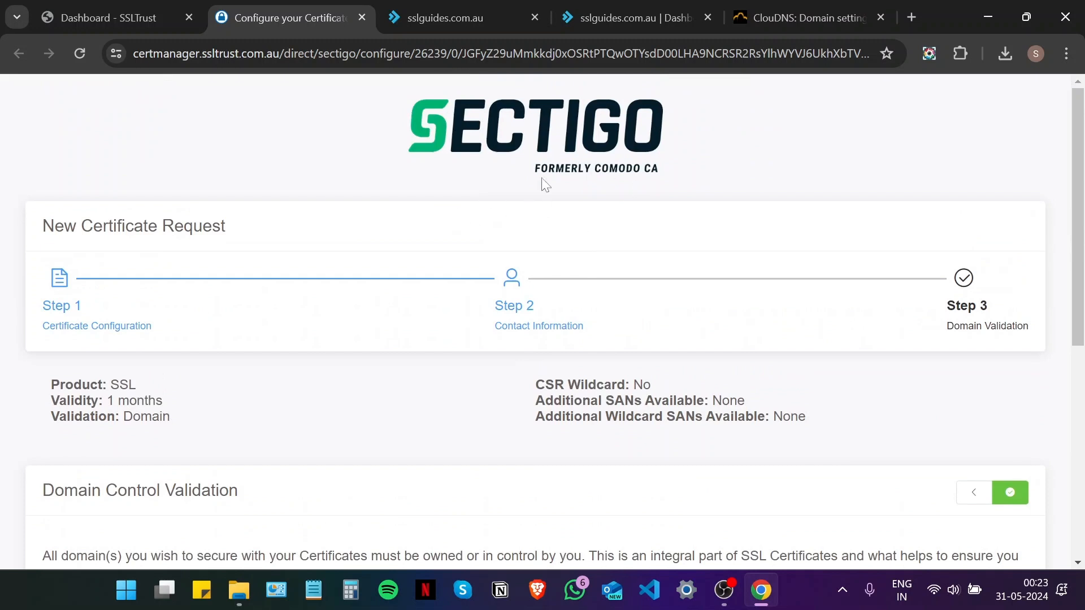
scroll(542, 184, "down", 6)
scroll(547, 291, "down", 2)
scroll(547, 290, "up", 3)
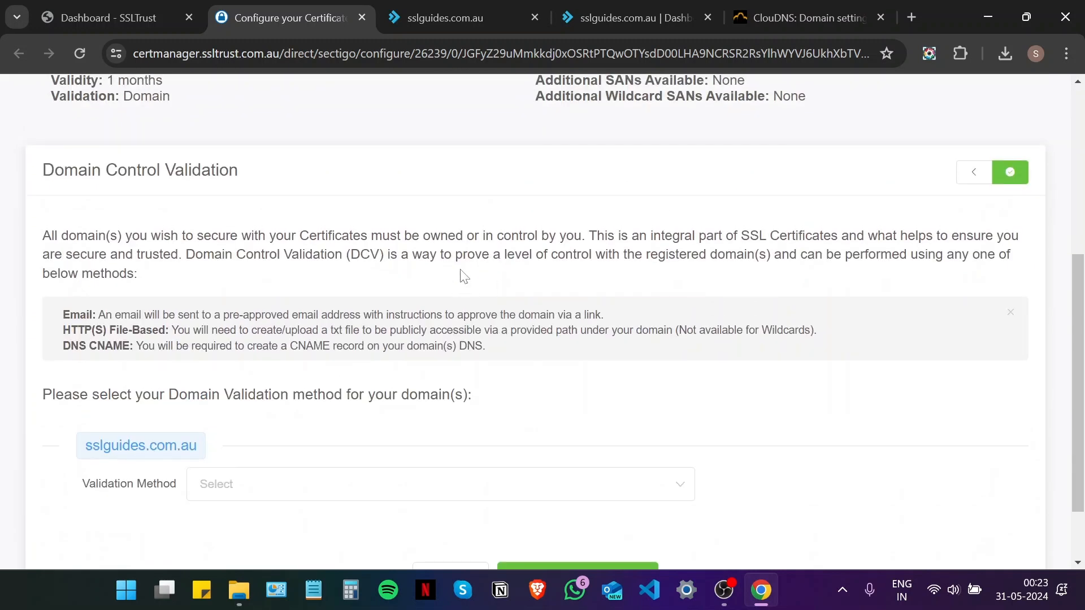
scroll(463, 276, "down", 1)
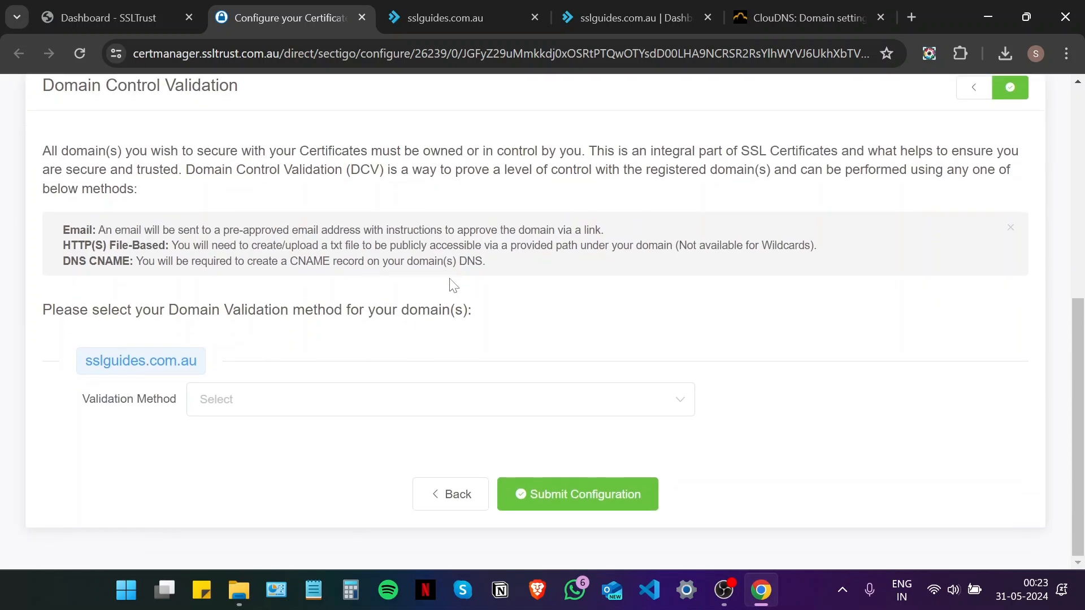
left_click(243, 417)
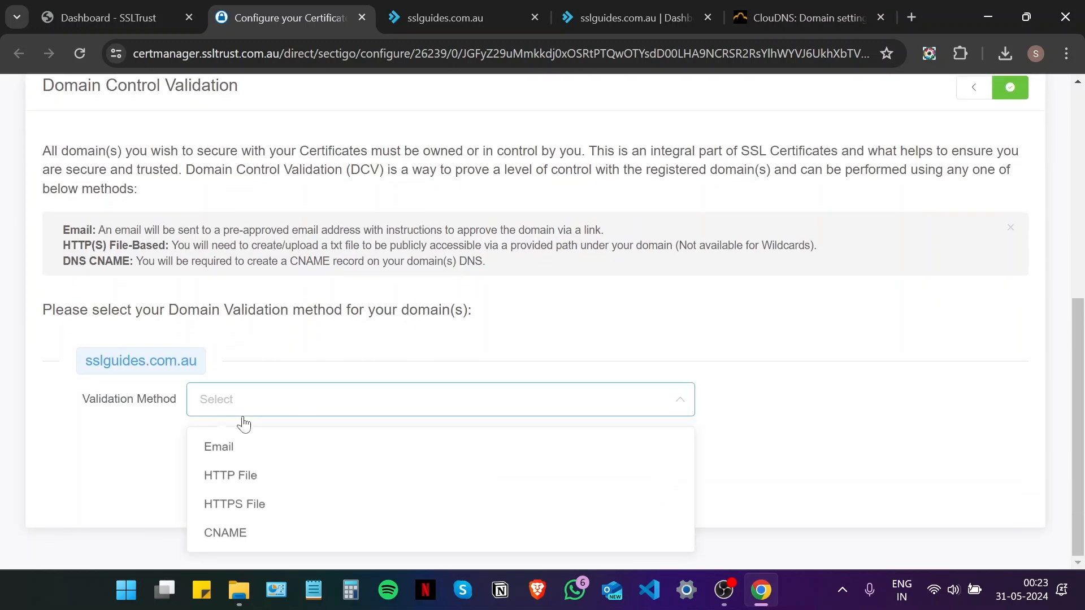
left_click(223, 448)
scroll(282, 395, "down", 1)
left_click(275, 413)
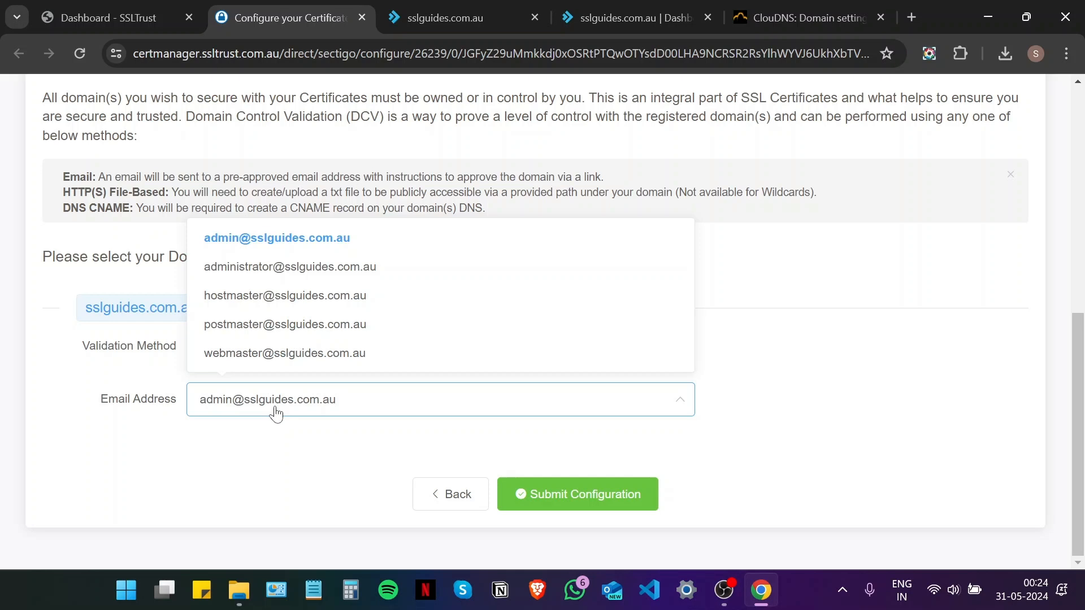
Switch to HTTP File validation and review the /.well-known/pki-validation file path and contents
left_click(279, 351)
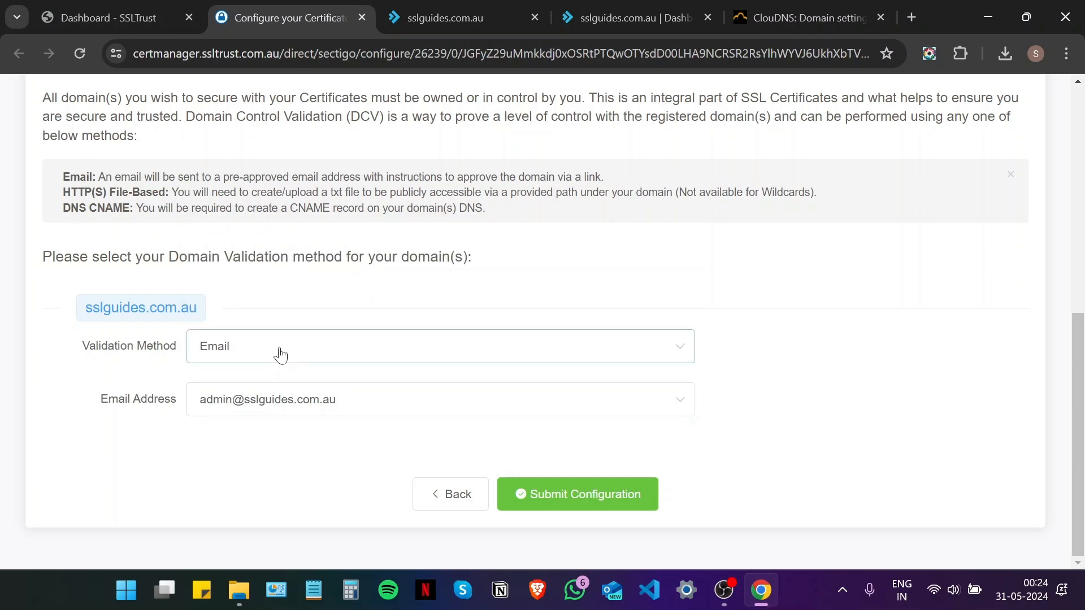
left_click(243, 422)
scroll(283, 363, "down", 2)
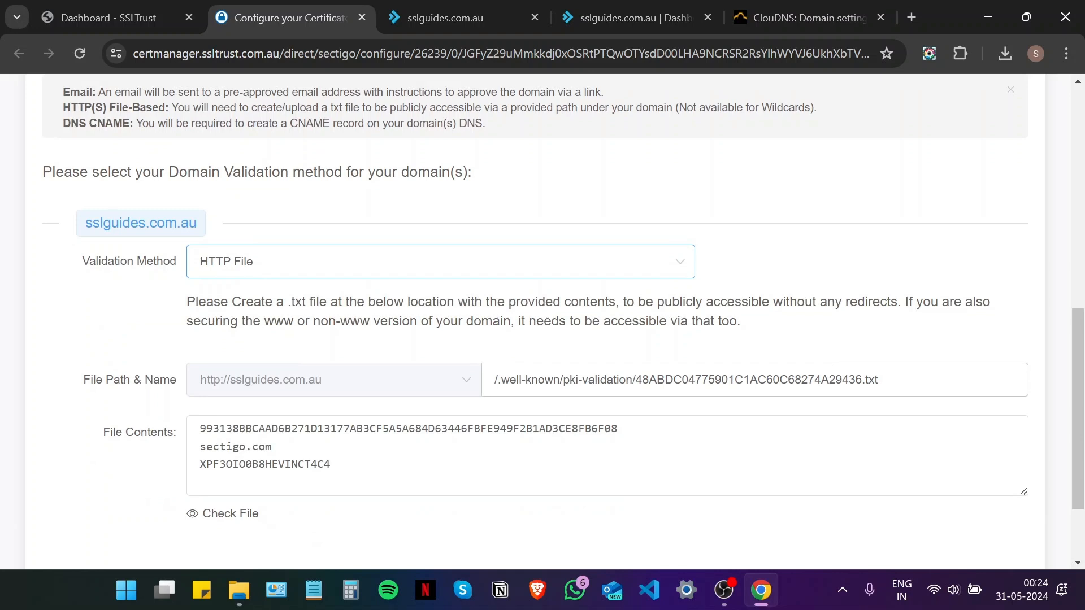
left_click_drag(861, 380, 635, 380)
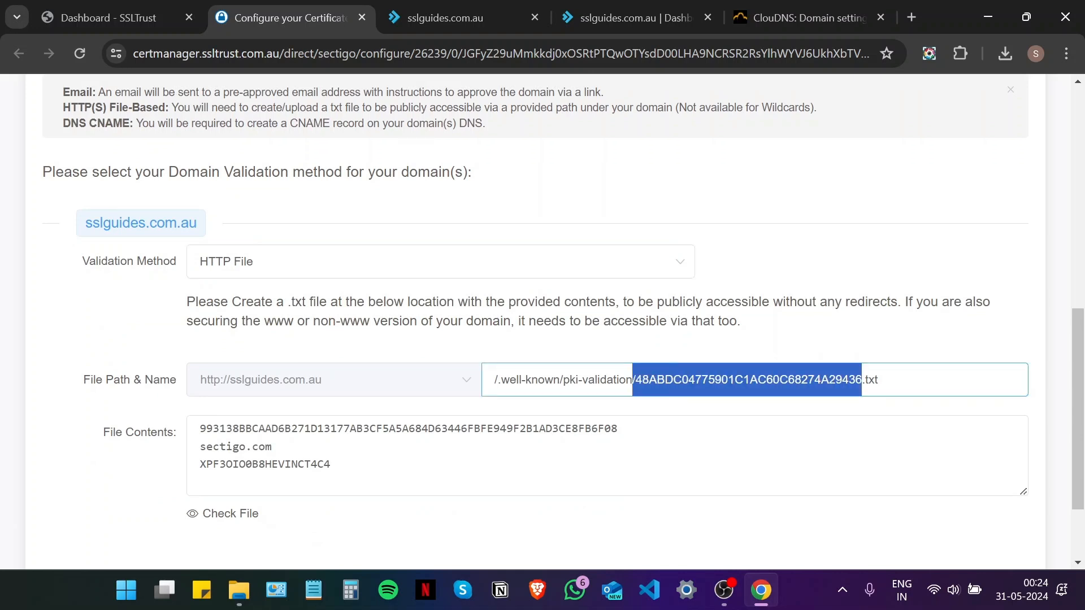
left_click(553, 346)
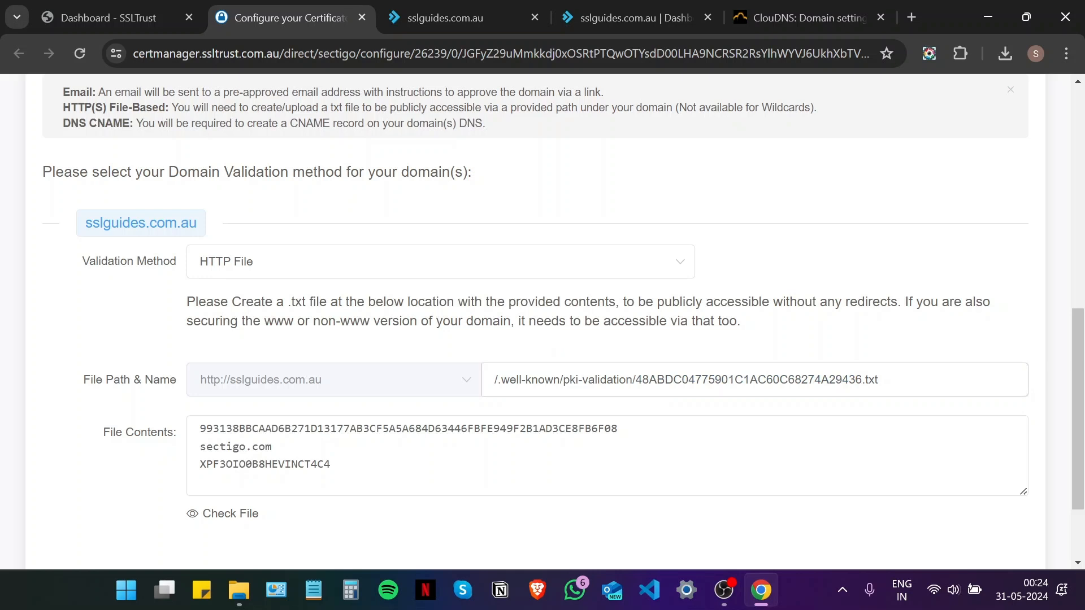
left_click_drag(642, 379, 497, 379)
left_click(505, 348)
left_click(450, 357)
left_click_drag(334, 465, 179, 430)
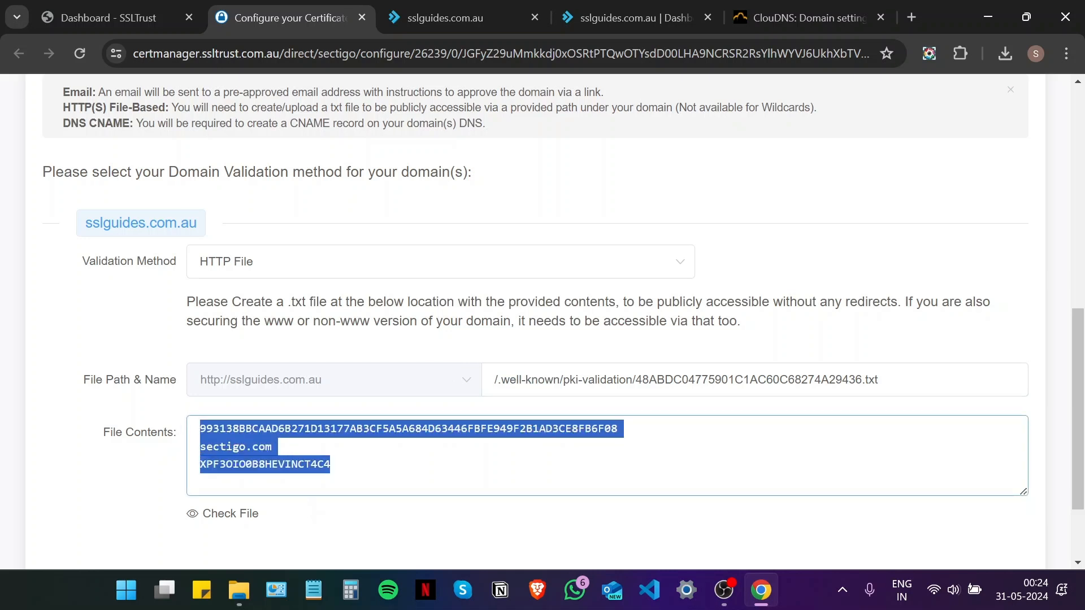
scroll(383, 448, "down", 2)
left_click(381, 448)
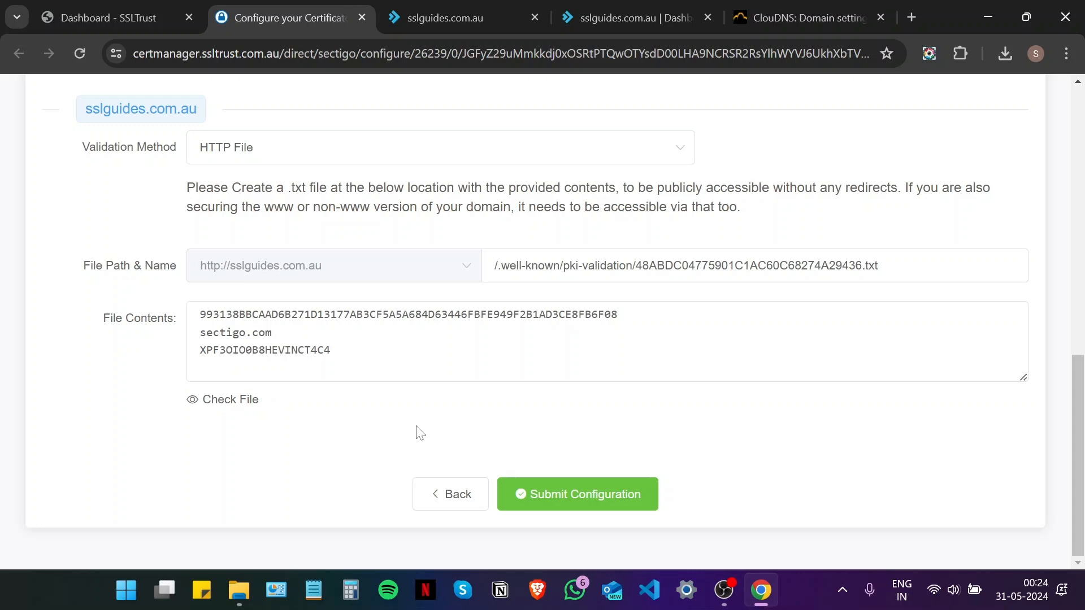
scroll(429, 429, "up", 2)
left_click(248, 231)
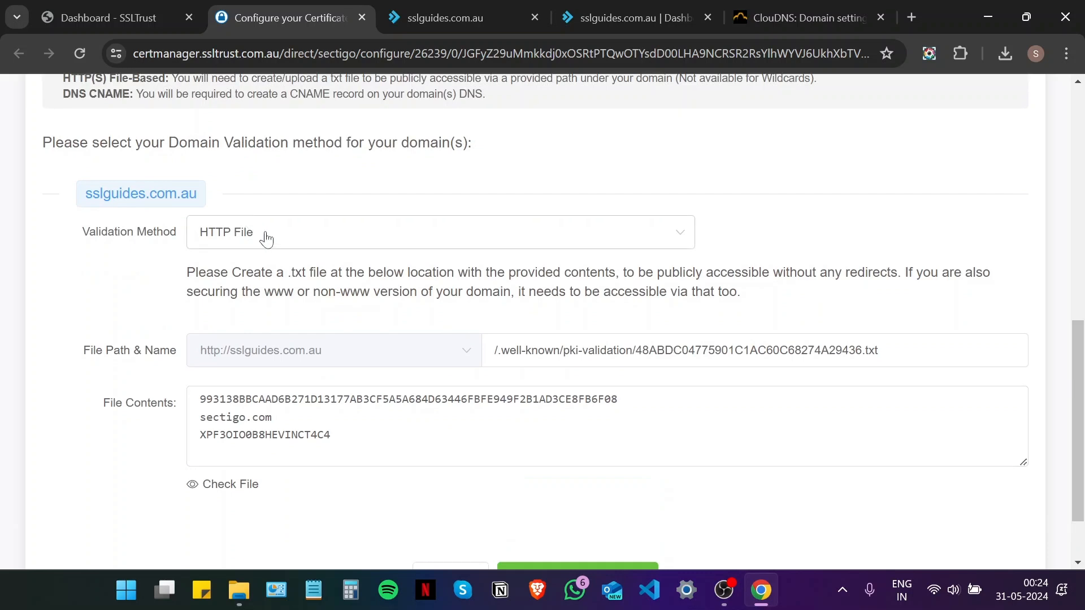
Set the sslguides.com.au validation method to CNAME and copy the CNAME record name for ClouDNS
left_click(292, 365)
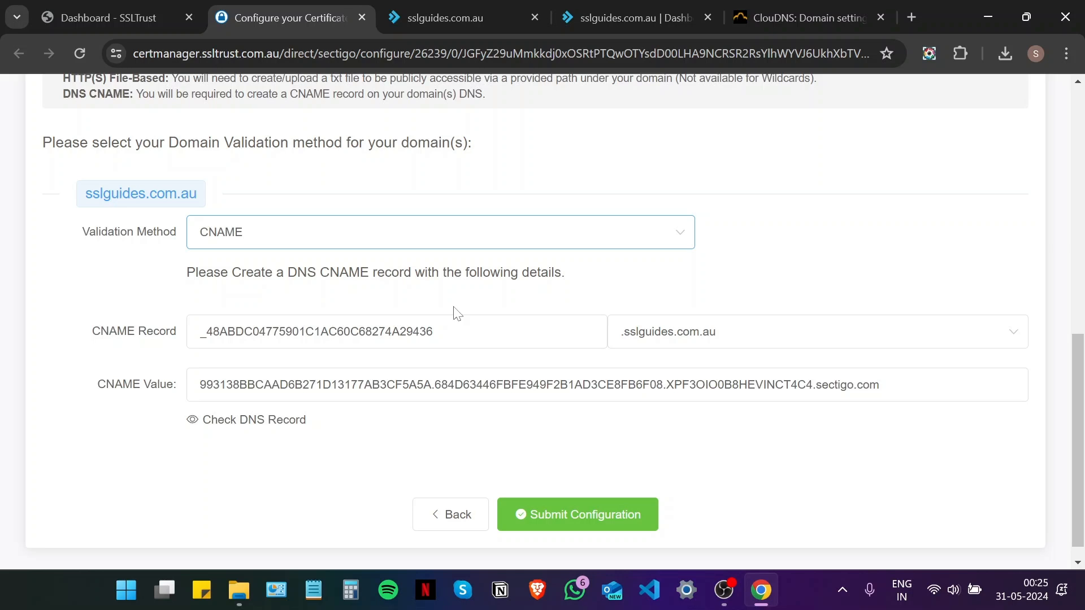
left_click_drag(602, 331, 99, 332)
key("ctrl+c")
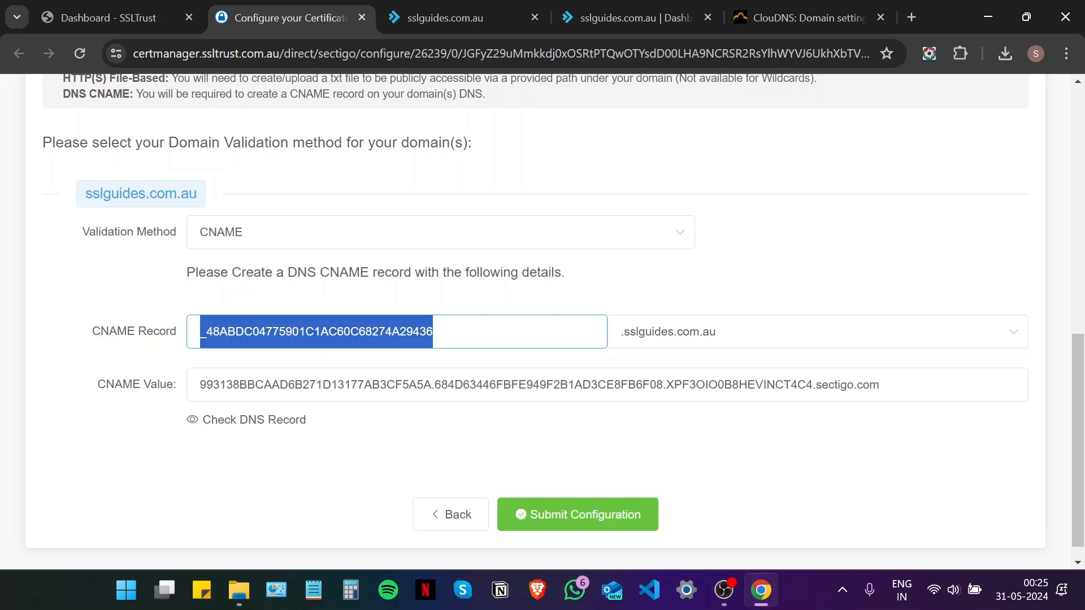
left_click(758, 17)
Start a new CNAME record in ClouDNS with host _48ABDC04775901C1AC60C68274A29436
scroll(678, 367, "up", 8)
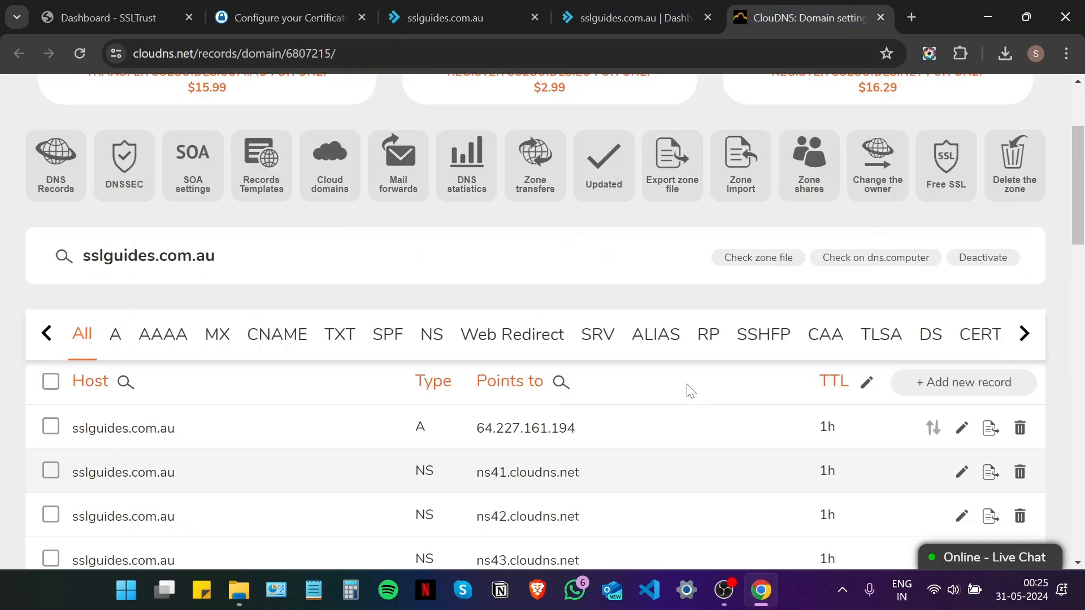
scroll(689, 390, "up", 3)
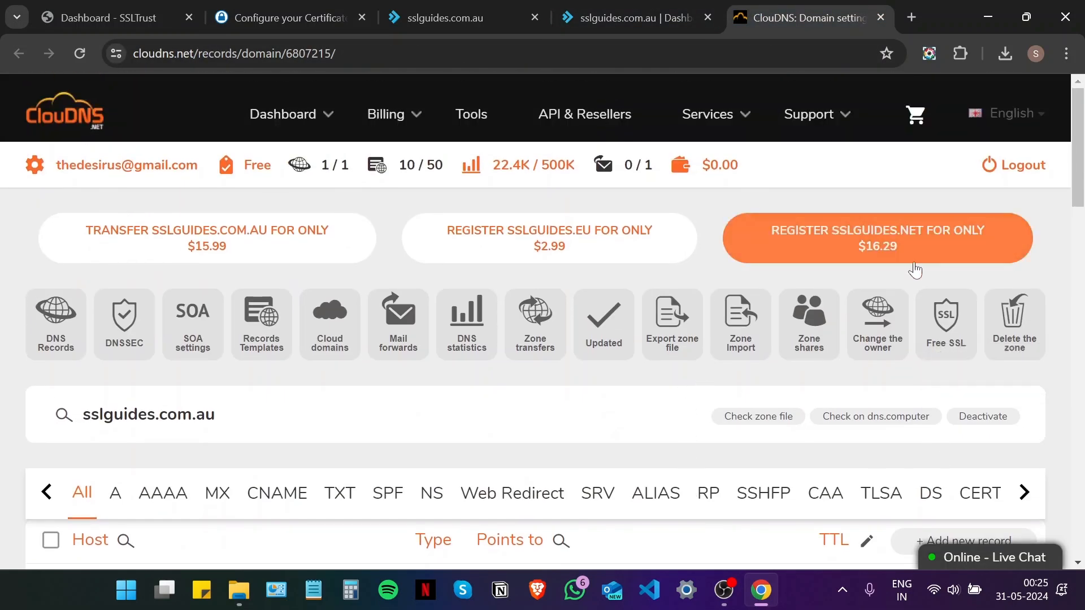
scroll(915, 293, "down", 4)
left_click(938, 287)
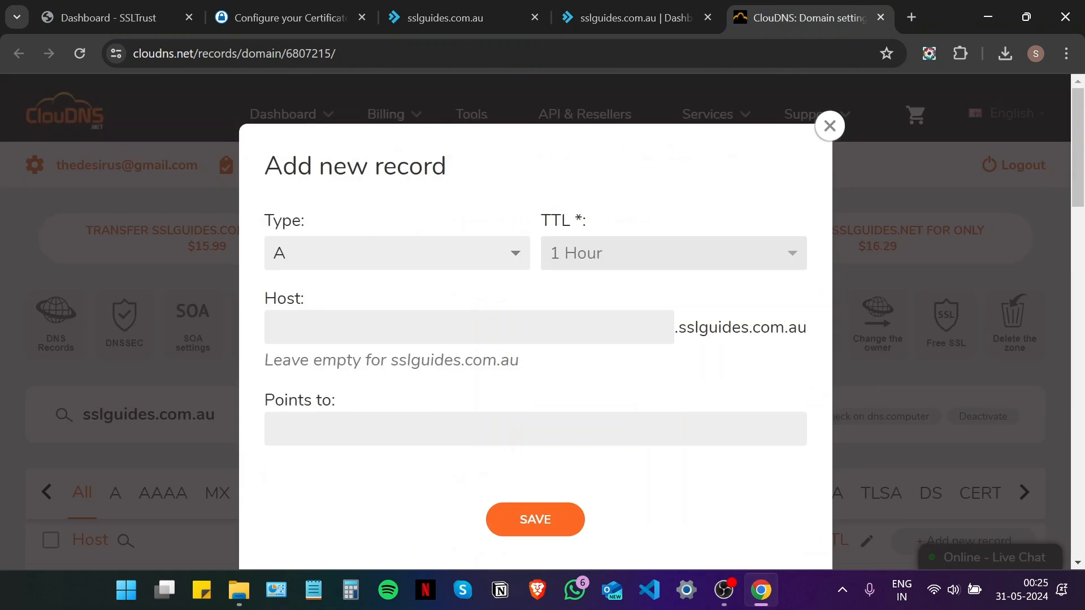
left_click(388, 264)
left_click(376, 349)
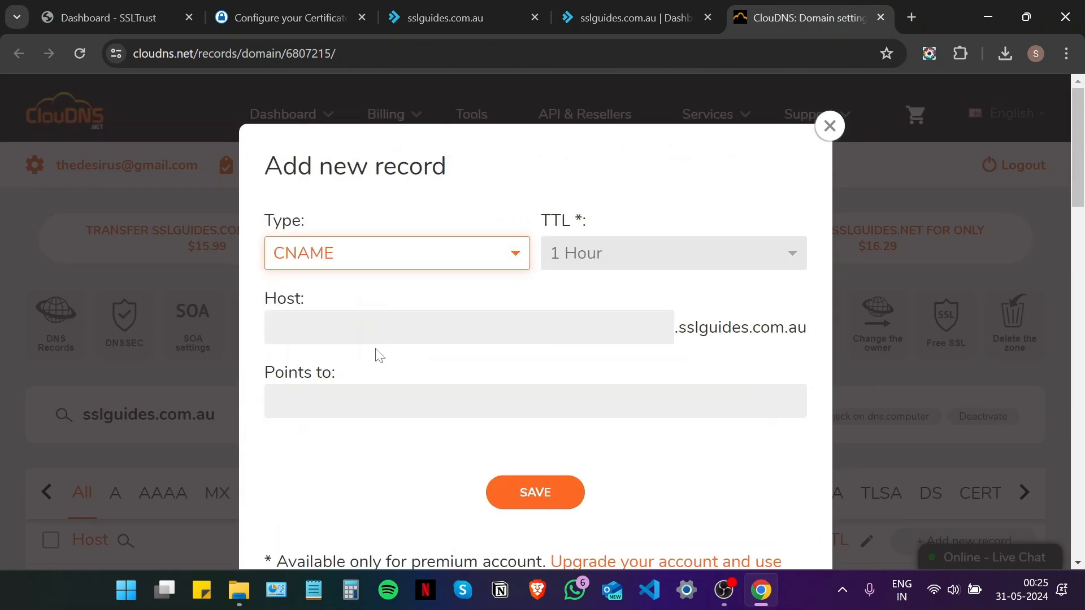
left_click(370, 329)
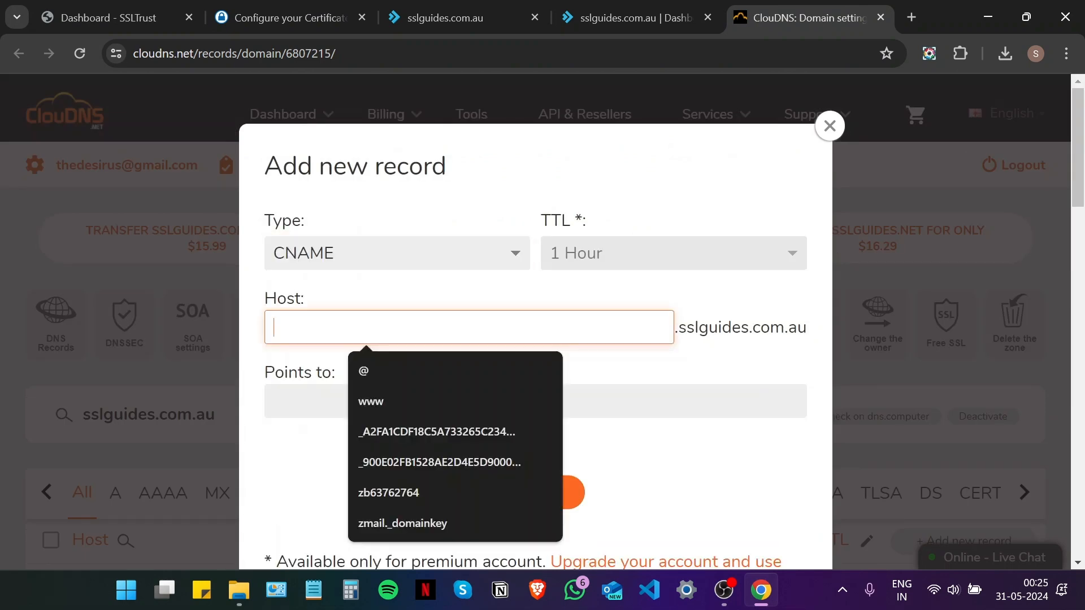
right_click(367, 339)
left_click(417, 210)
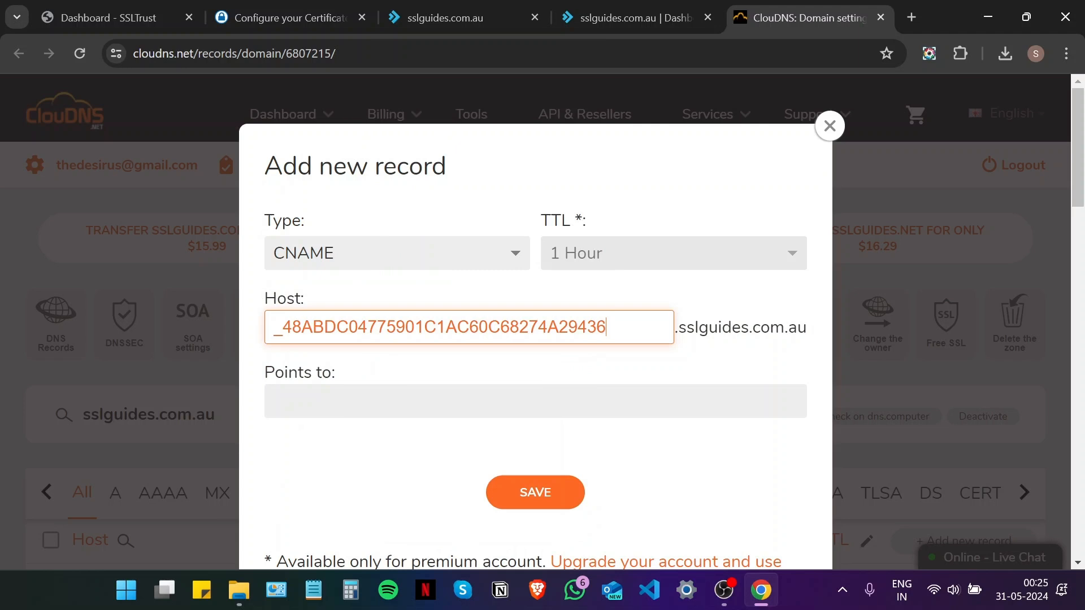
Copy the Sectigo CNAME value into Points to and save the record
left_click(311, 8)
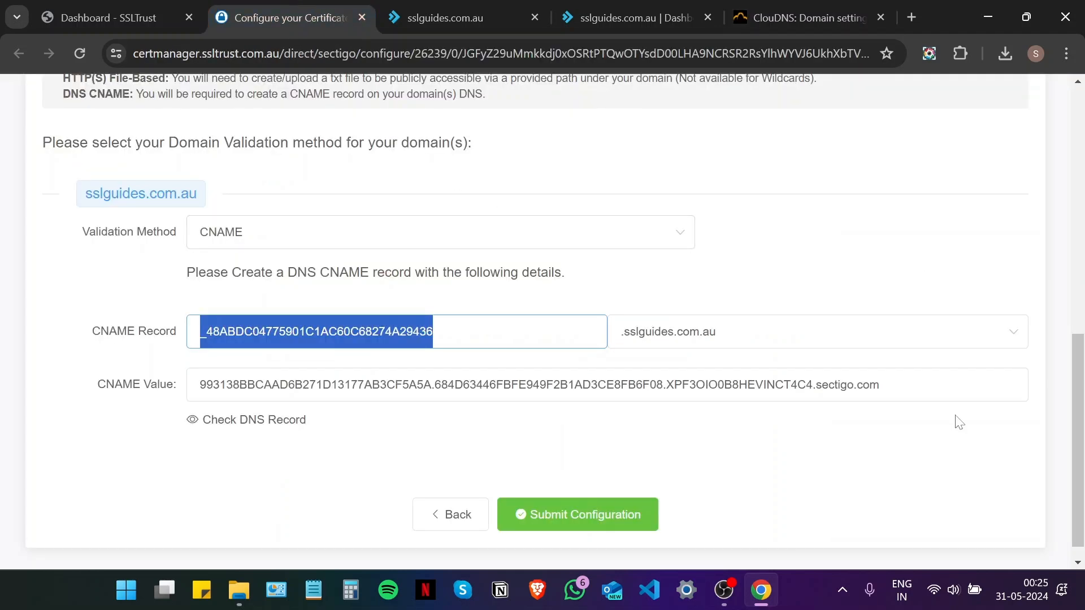
left_click(226, 385)
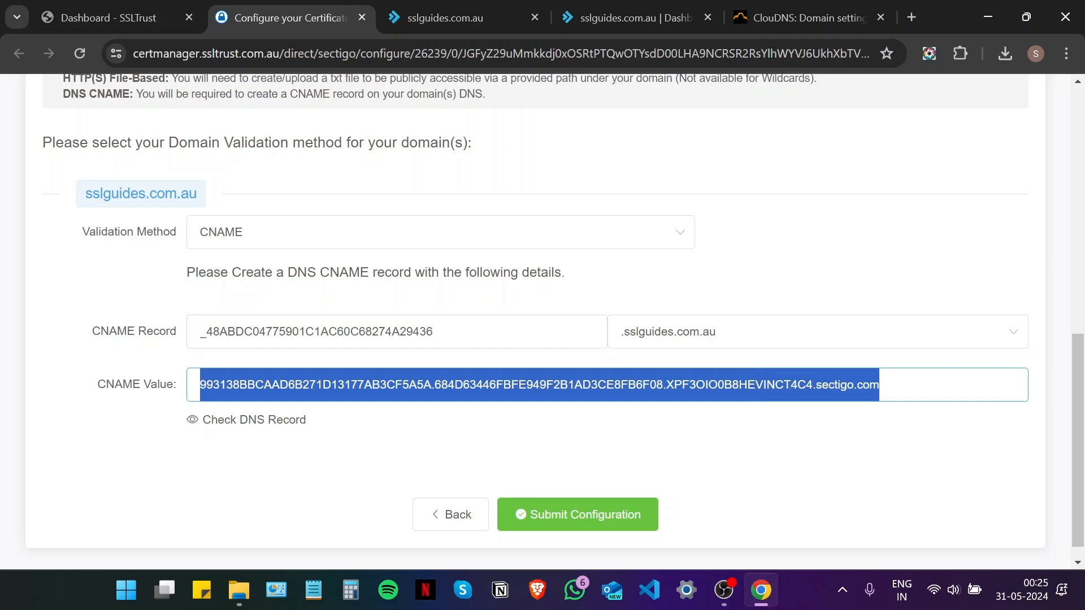
right_click(417, 384)
left_click(503, 221)
left_click(802, 17)
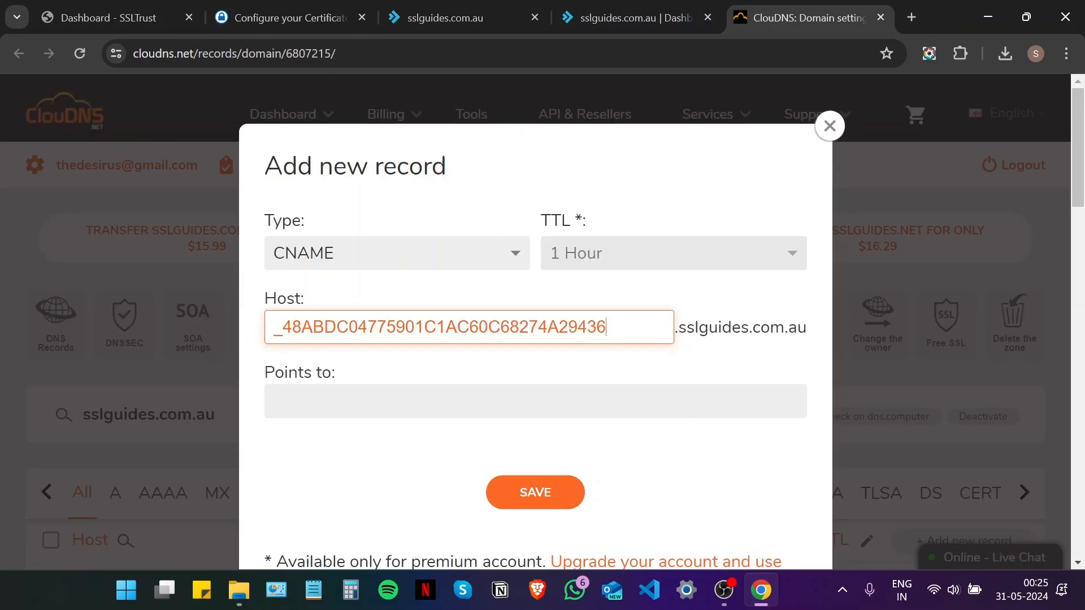
left_click(452, 401)
key("ctrl+v")
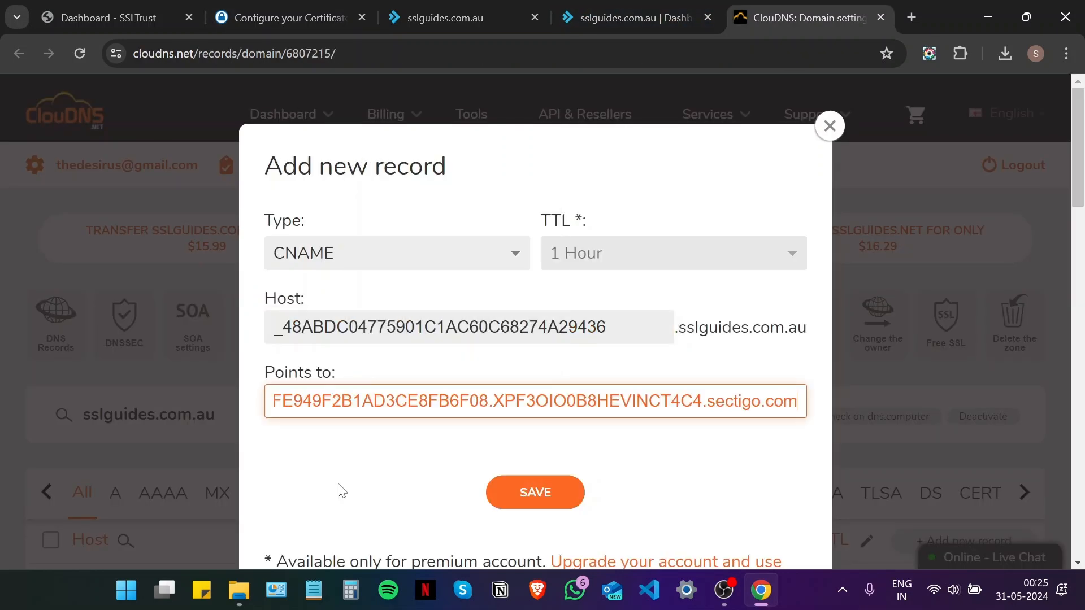
left_click(342, 492)
left_click(530, 506)
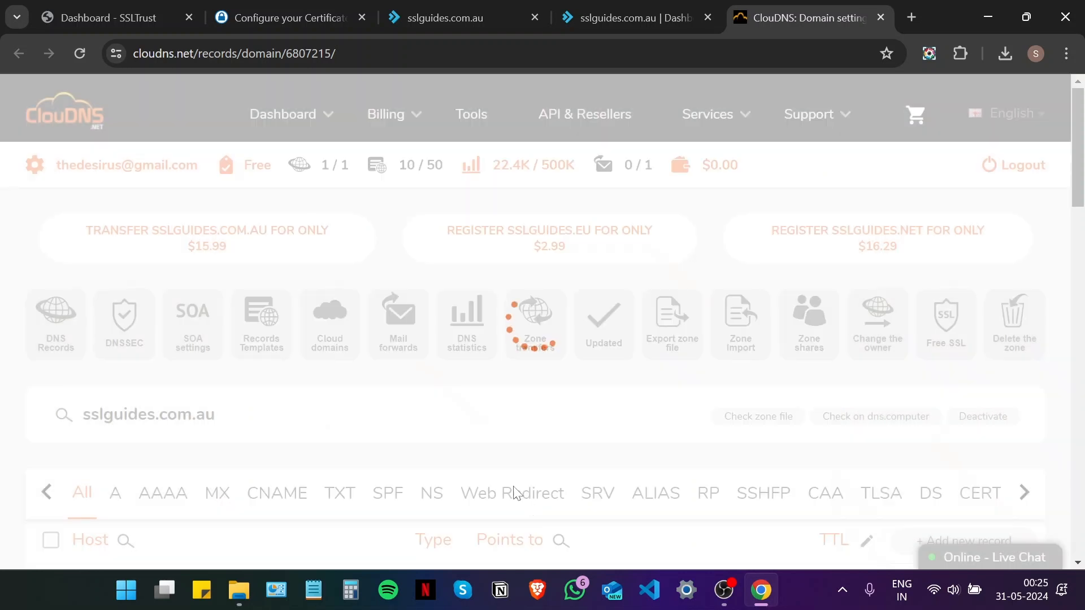
left_click(294, 18)
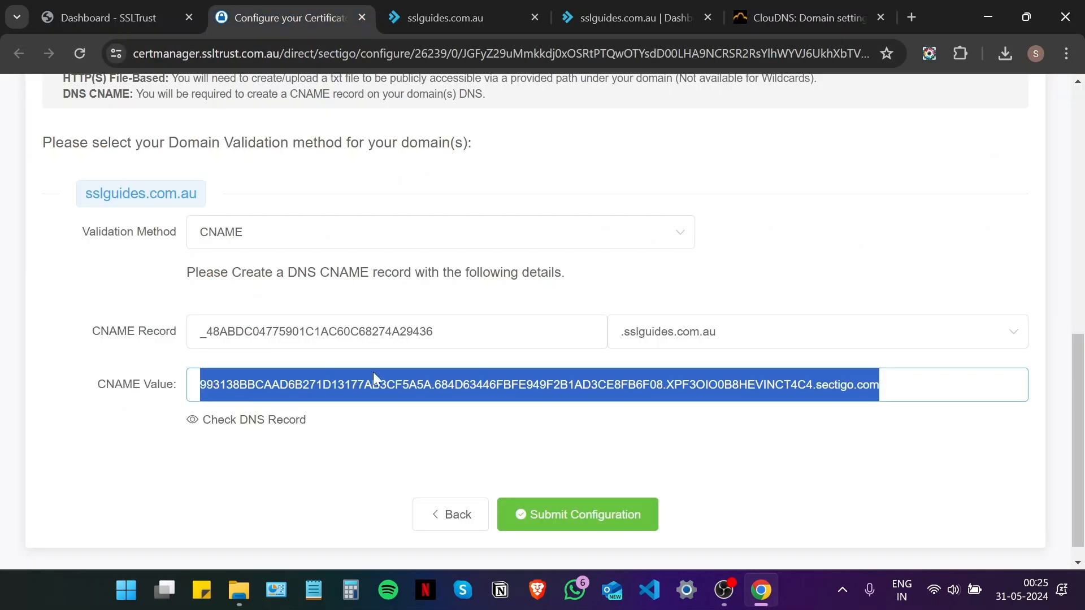
left_click(374, 473)
Run a DNS Checker propagation check on the validation CNAME with Refresh turned on
left_click(245, 436)
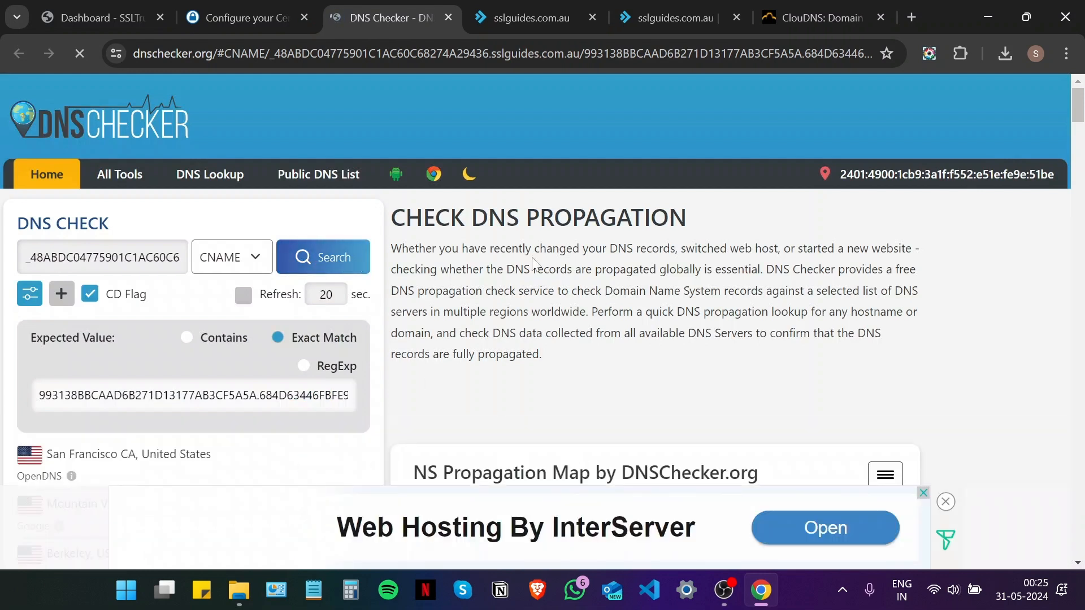
left_click(331, 260)
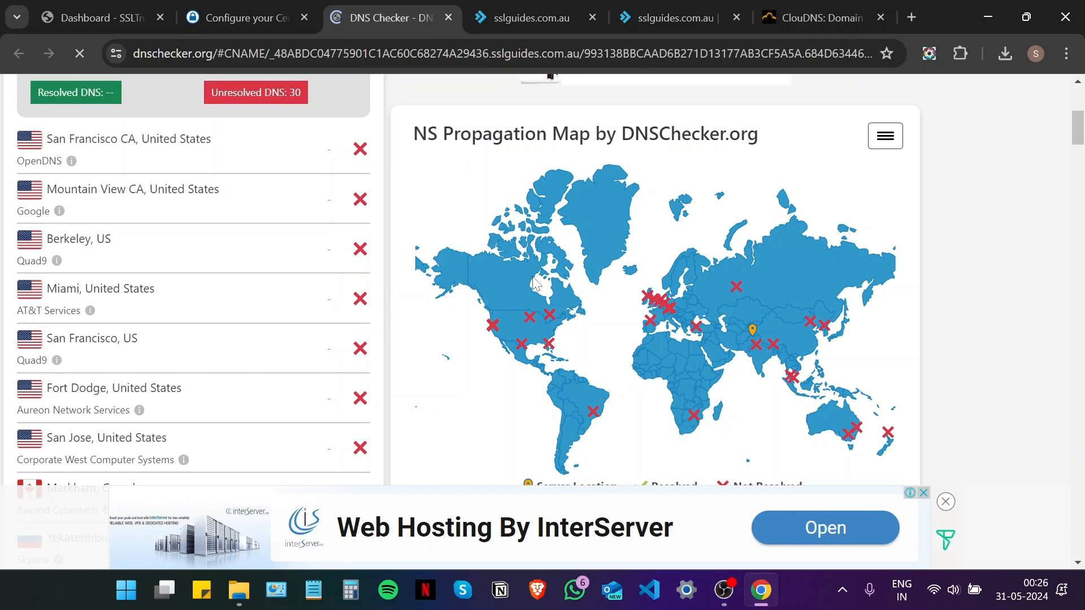
scroll(395, 239, "up", 5)
left_click(245, 210)
left_click(324, 171)
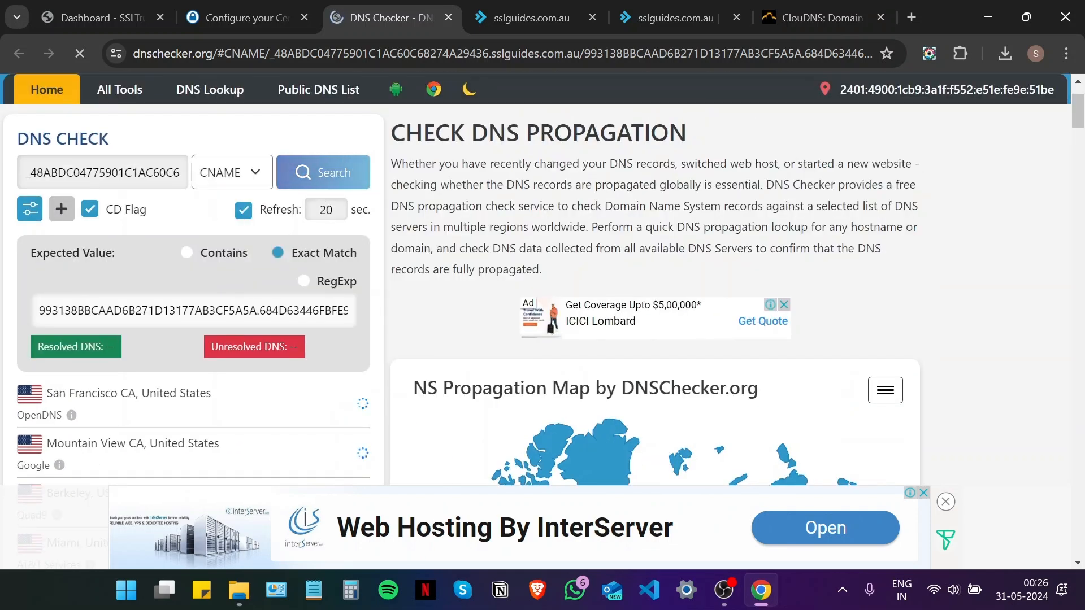
scroll(1004, 240, "down", 5)
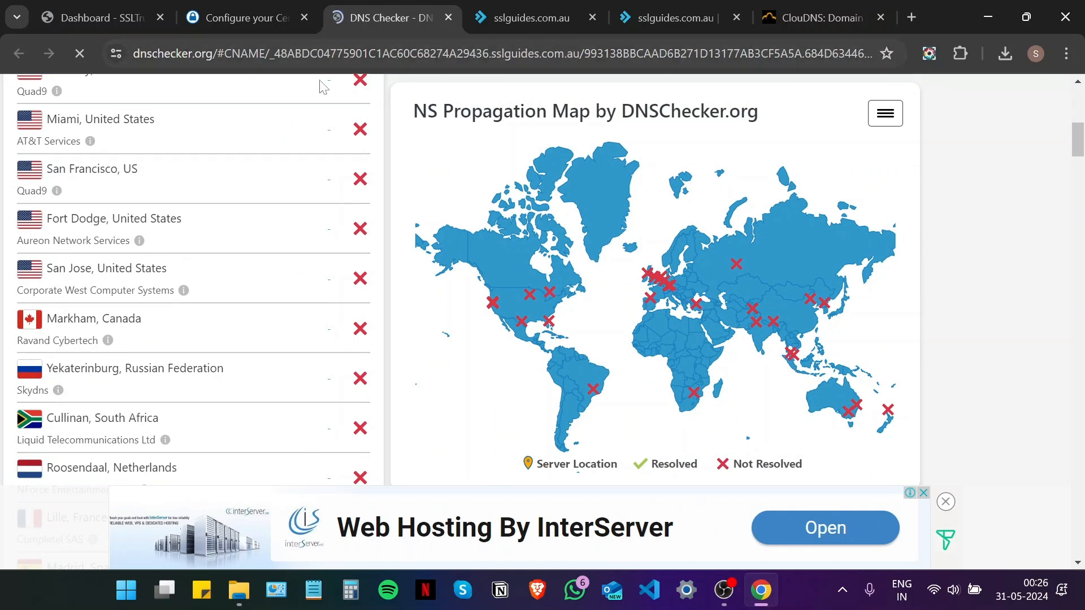
left_click(228, 7)
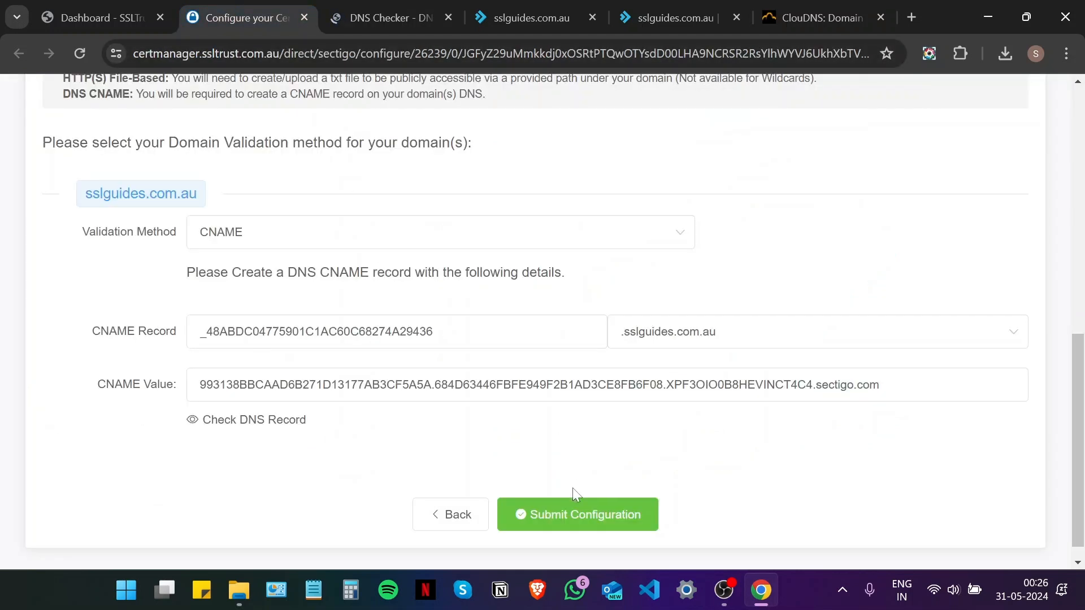
Submit the CNAME configuration and open the order's Validation Manager in place of the Configure page
left_click(571, 514)
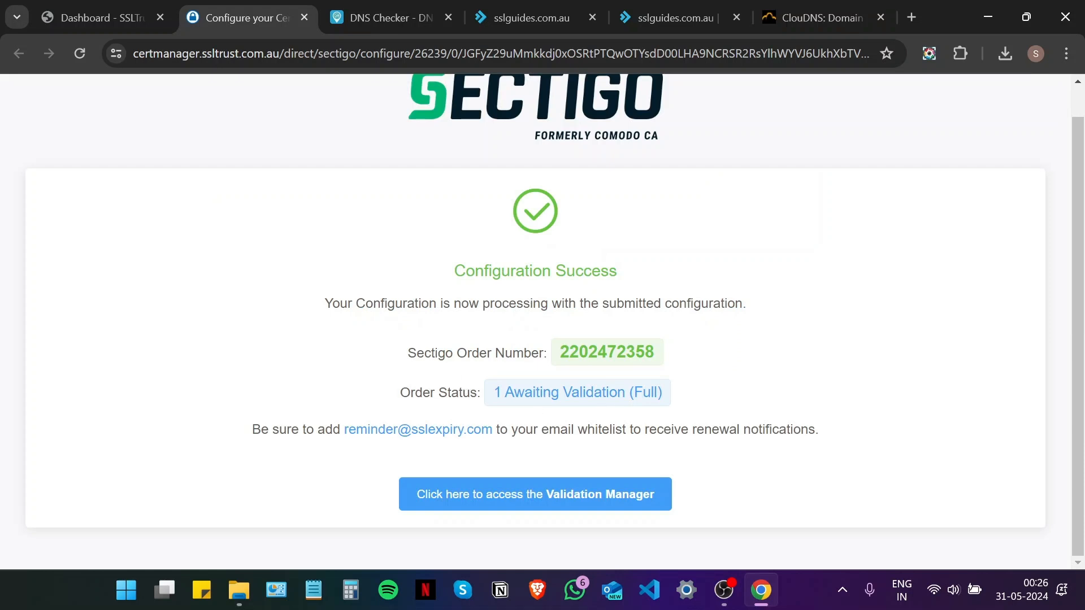
left_click(533, 497)
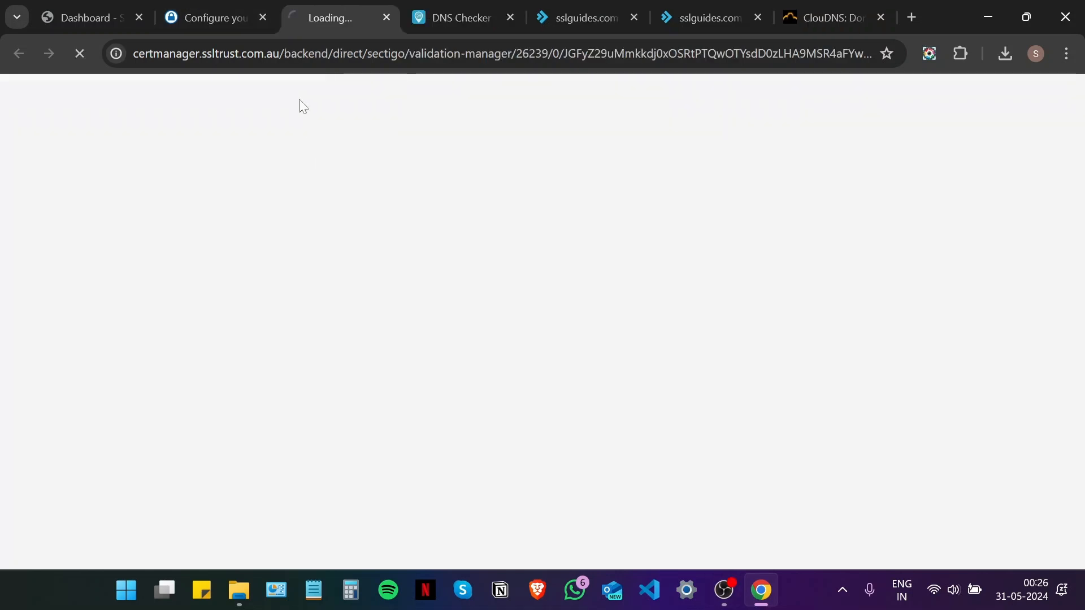
left_click(263, 18)
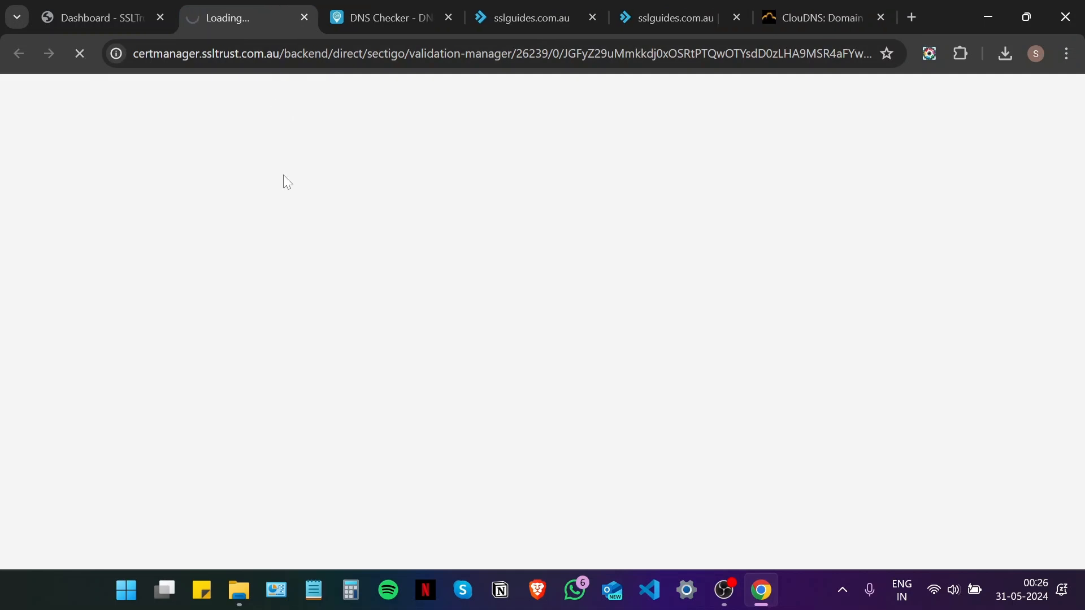
scroll(334, 277, "down", 6)
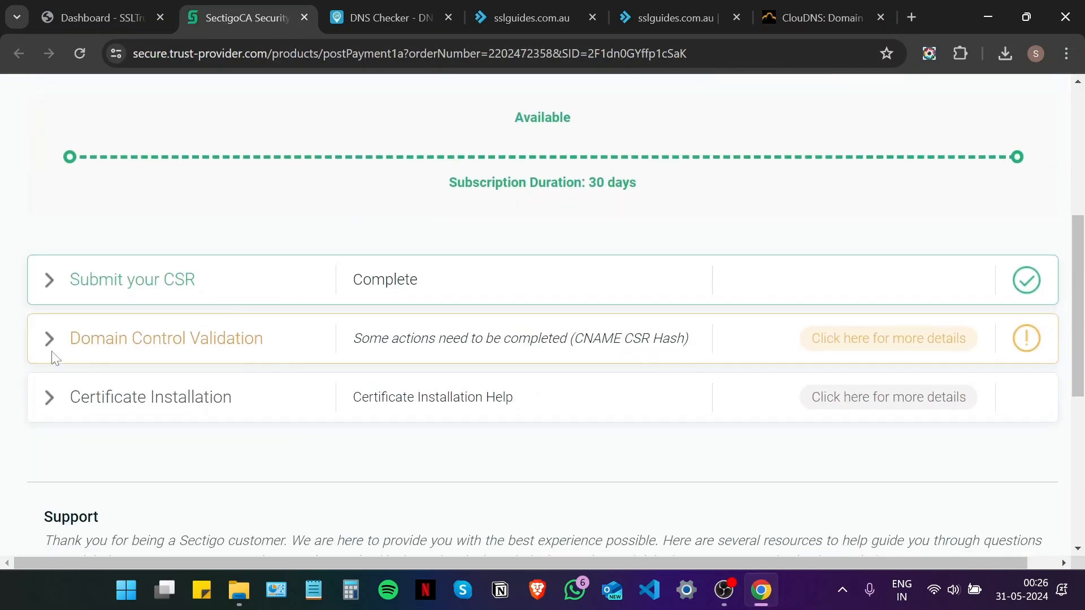
Expand Domain Control Validation to review the CNAME CSR hashes, then go back to the SSLTrust dashboard
left_click(53, 347)
scroll(155, 327, "down", 4)
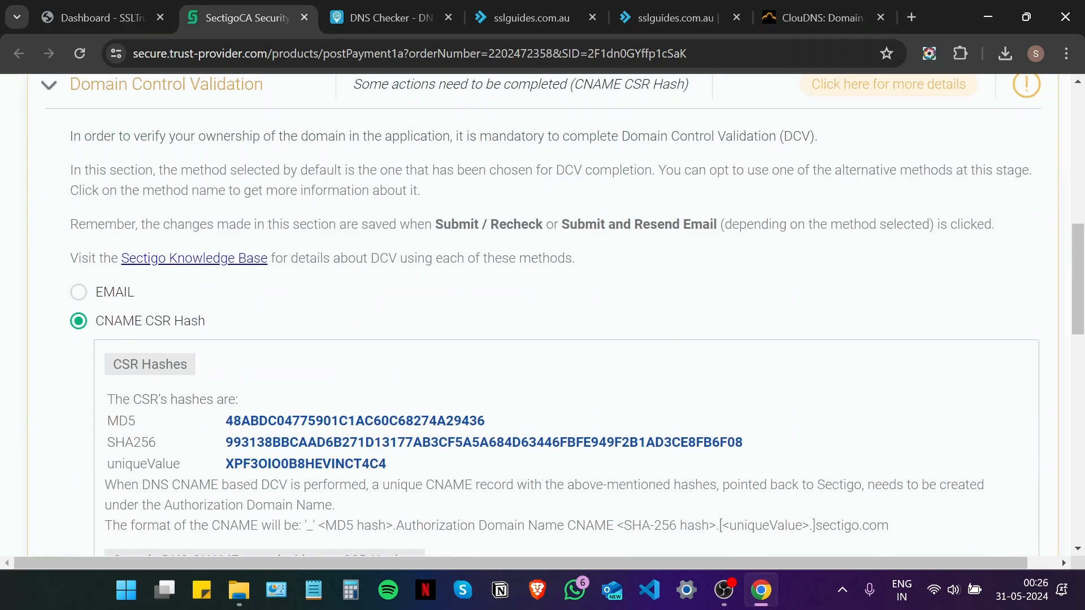
scroll(159, 326, "down", 6)
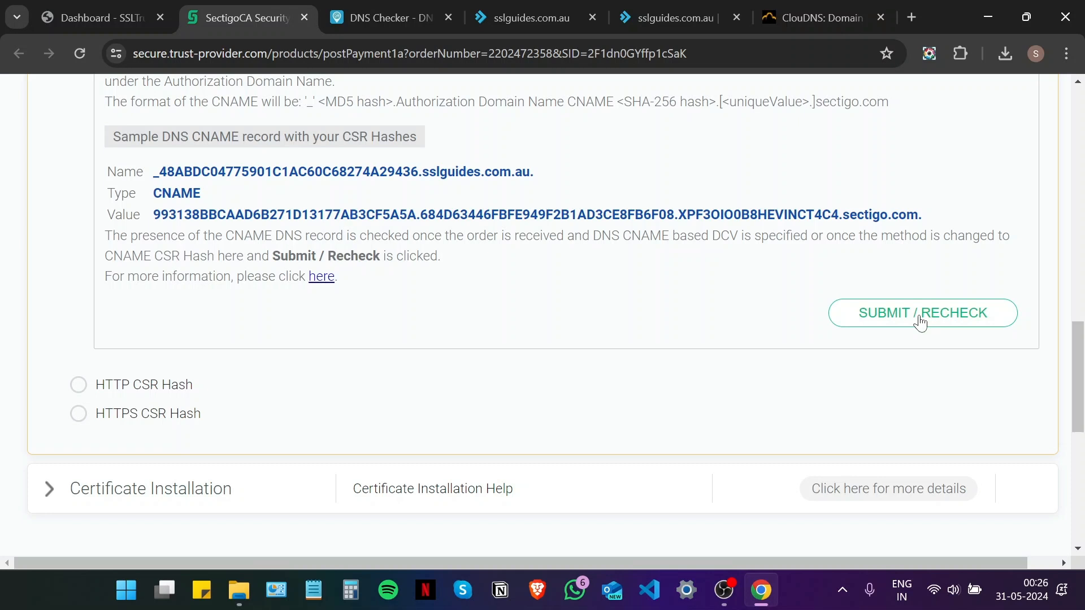
scroll(554, 356, "up", 15)
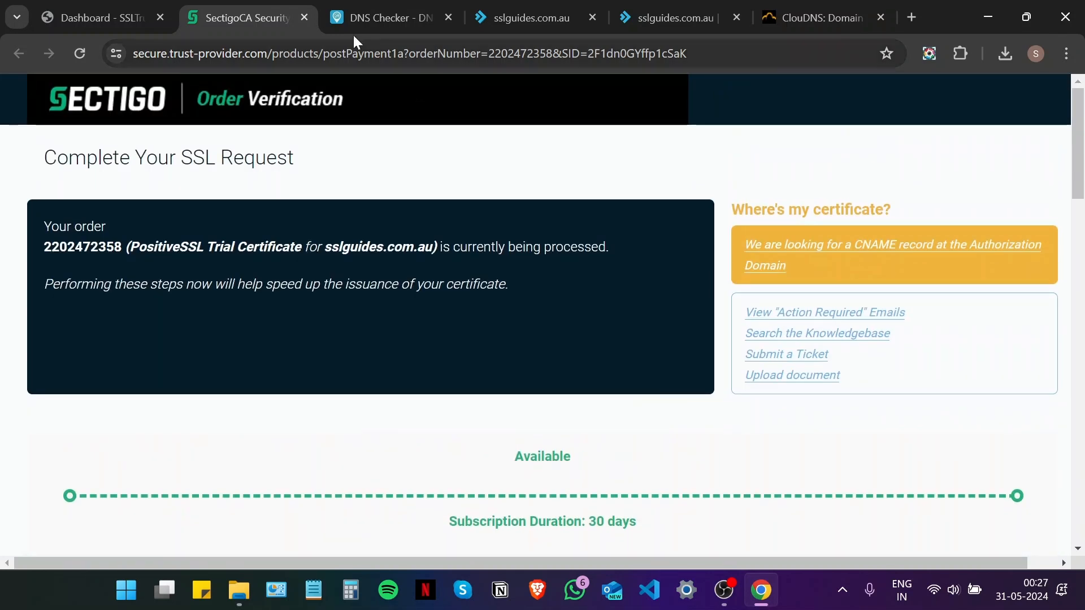
left_click(304, 18)
left_click(113, 16)
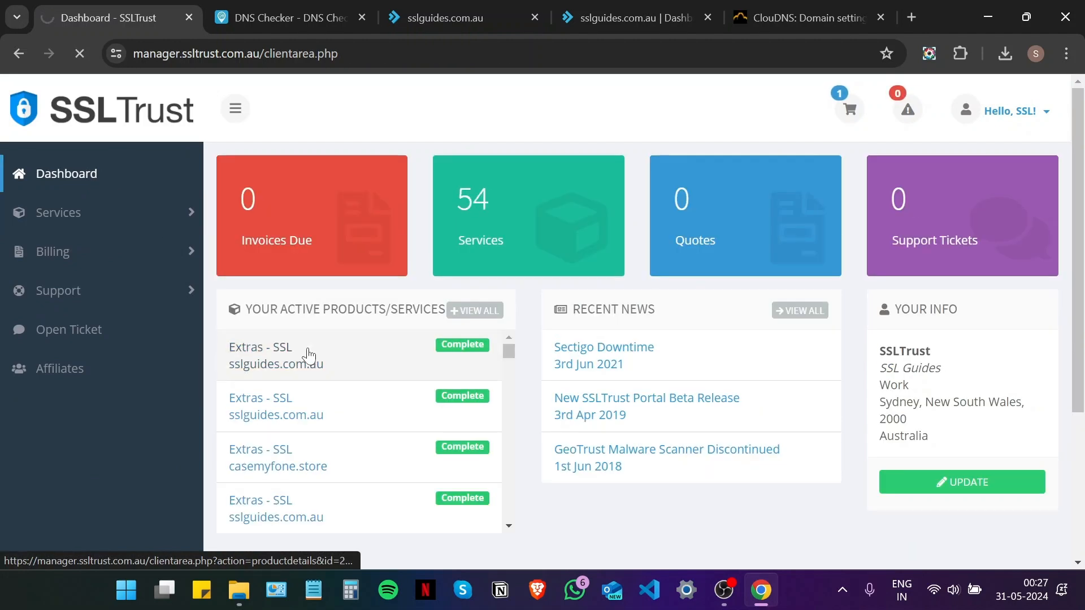
Open the Extras - SSL sslguides.com.au product and its Validation Manager
left_click(308, 355)
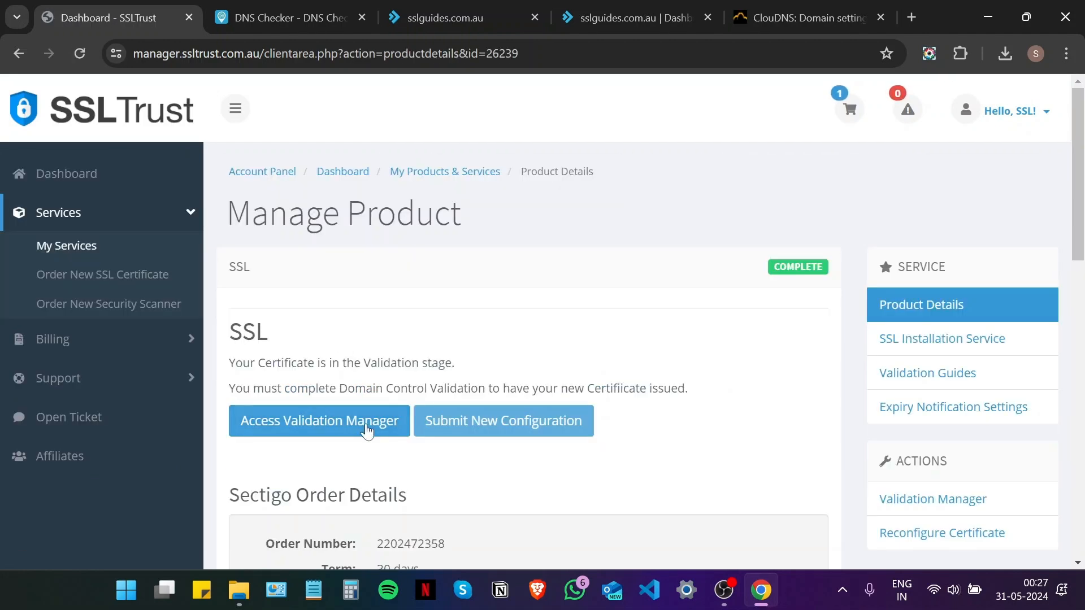
left_click(321, 424)
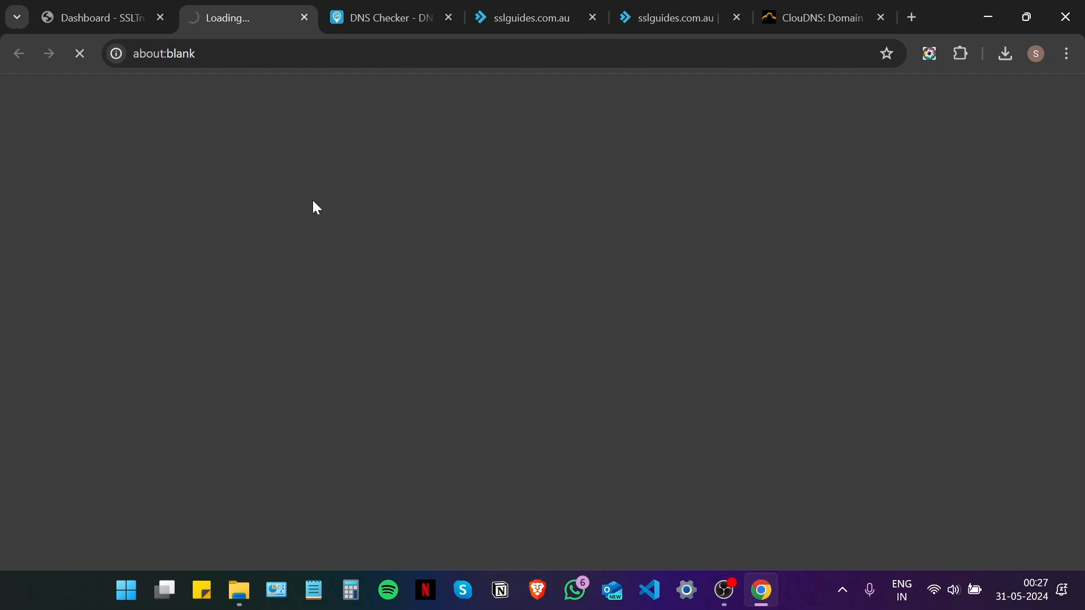
scroll(337, 178, "down", 1)
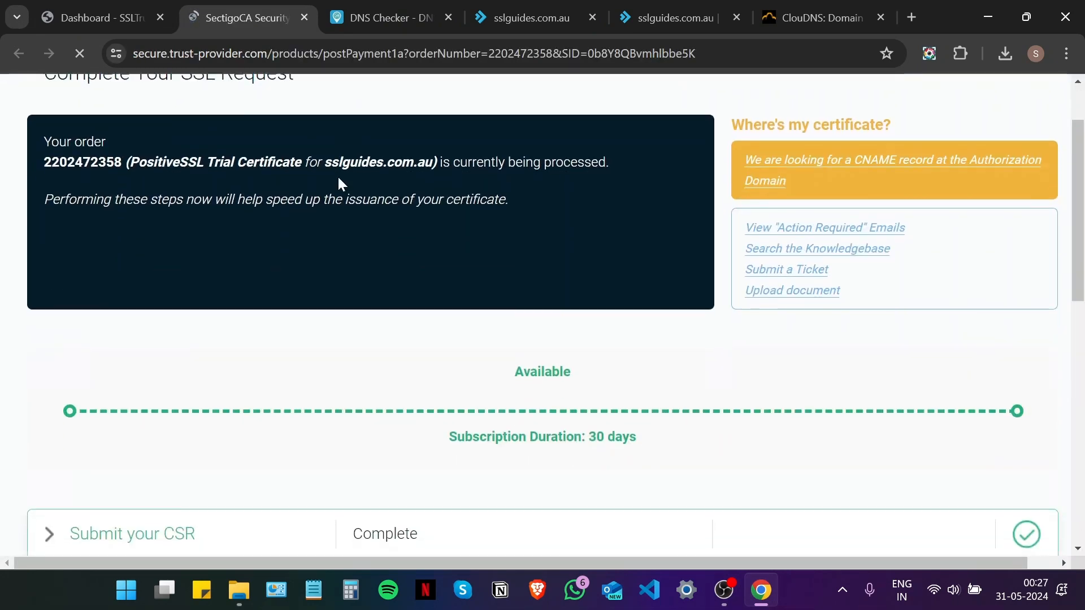
scroll(338, 179, "down", 4)
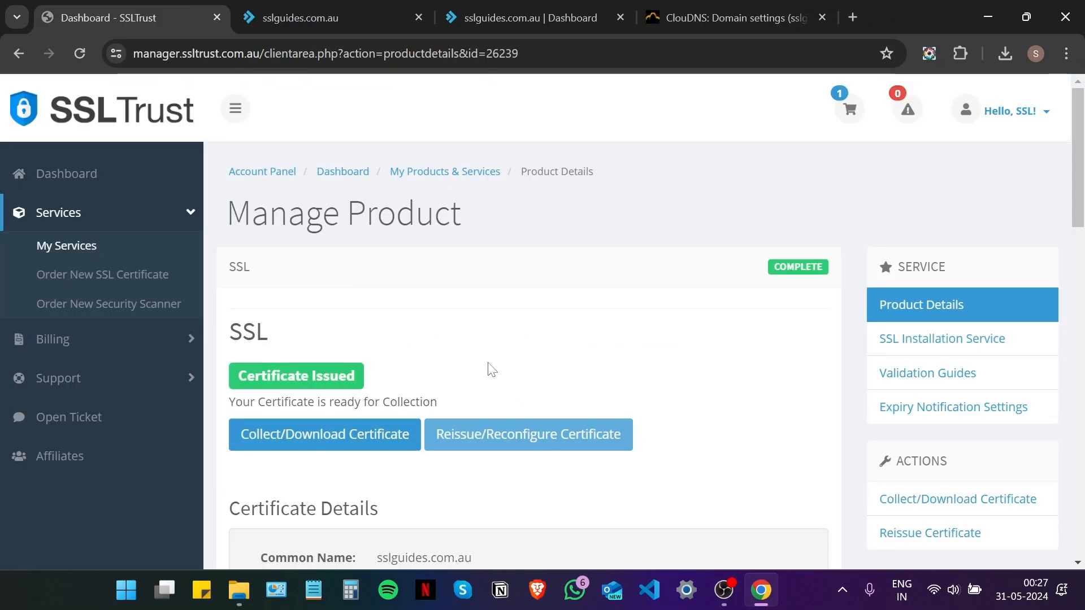
Open the Collect/Download Certificate page, then bring up the sslguides.com.au control panel
scroll(491, 370, "down", 2)
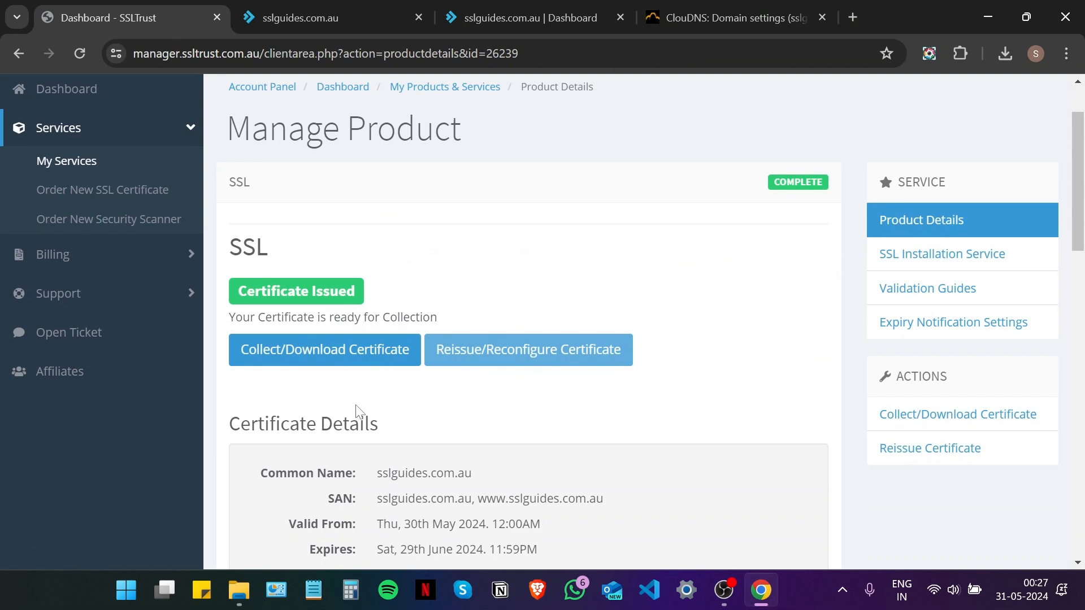
left_click(330, 357)
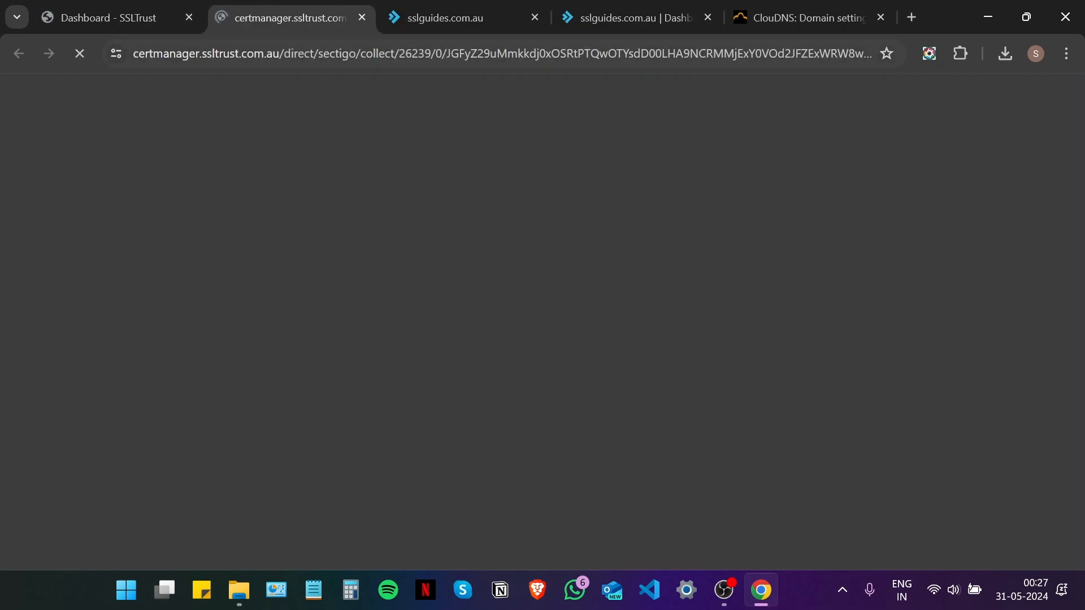
left_click(190, 17)
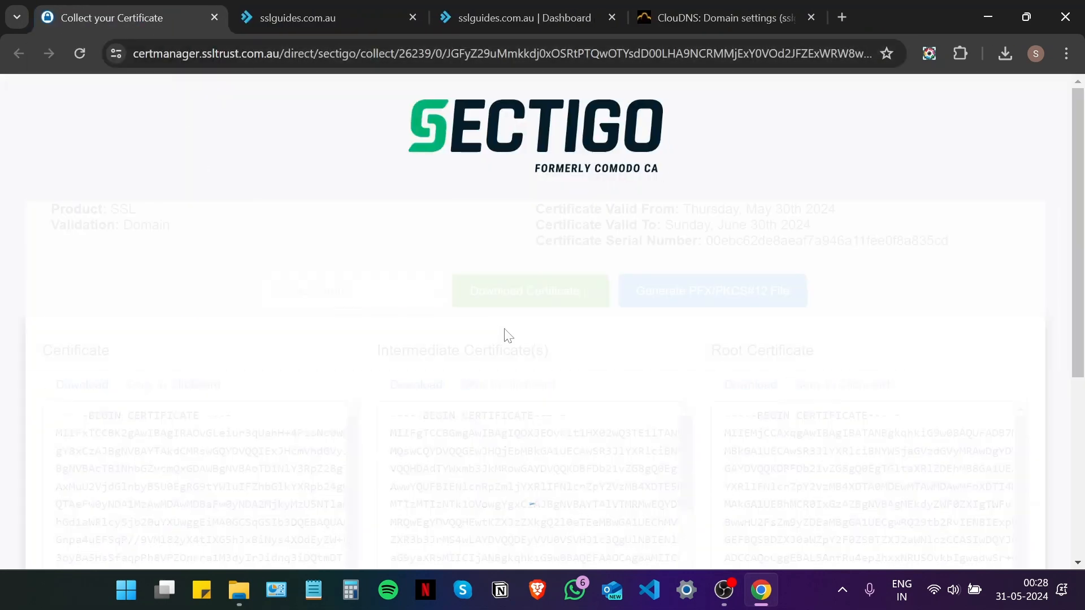
left_click_drag(1078, 210, 1082, 331)
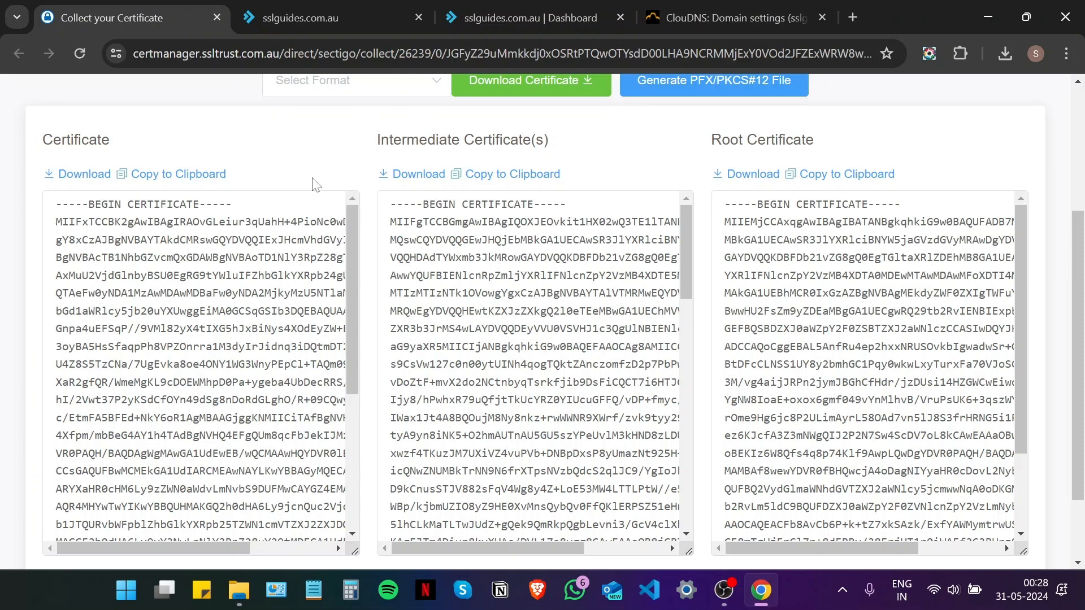
left_click(497, 14)
left_click_drag(516, 9, 328, 9)
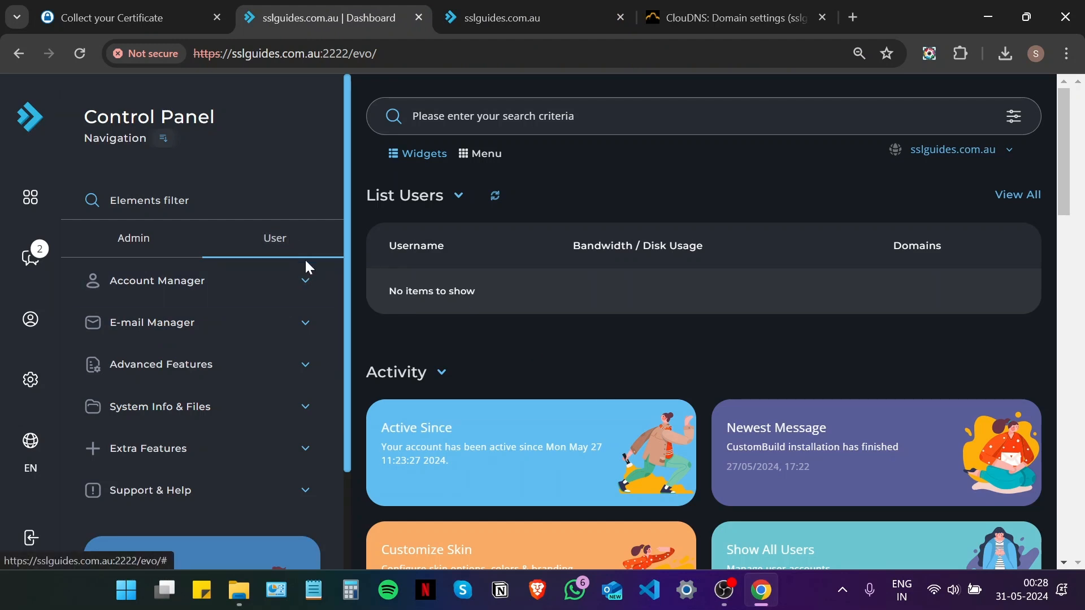
Open SSL Certificates under Account Manager, keeping sslguides.com.au as the selected domain
left_click(309, 288)
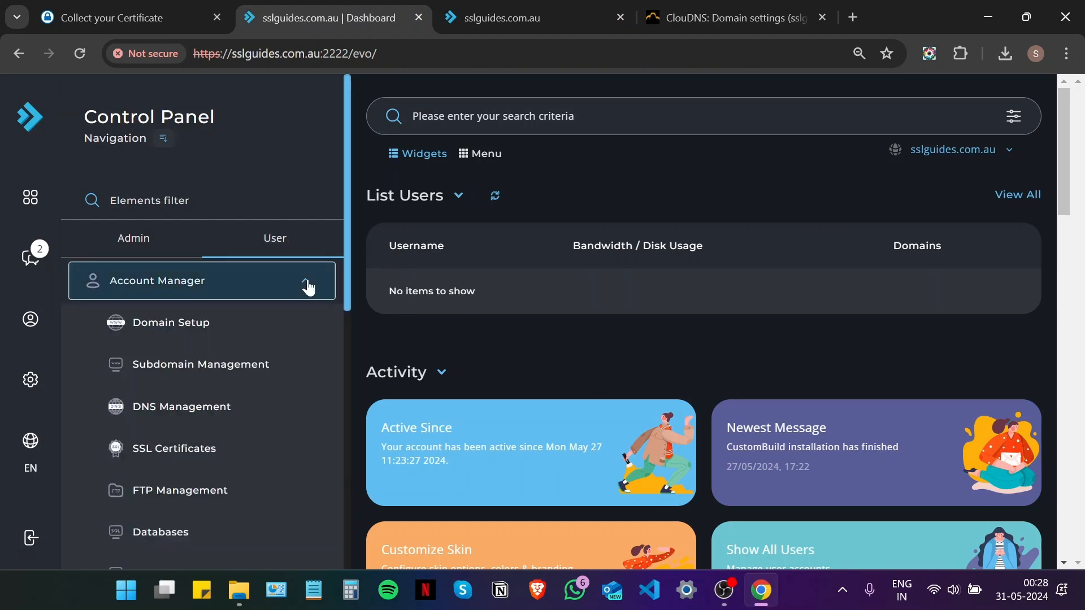
scroll(305, 289, "down", 5)
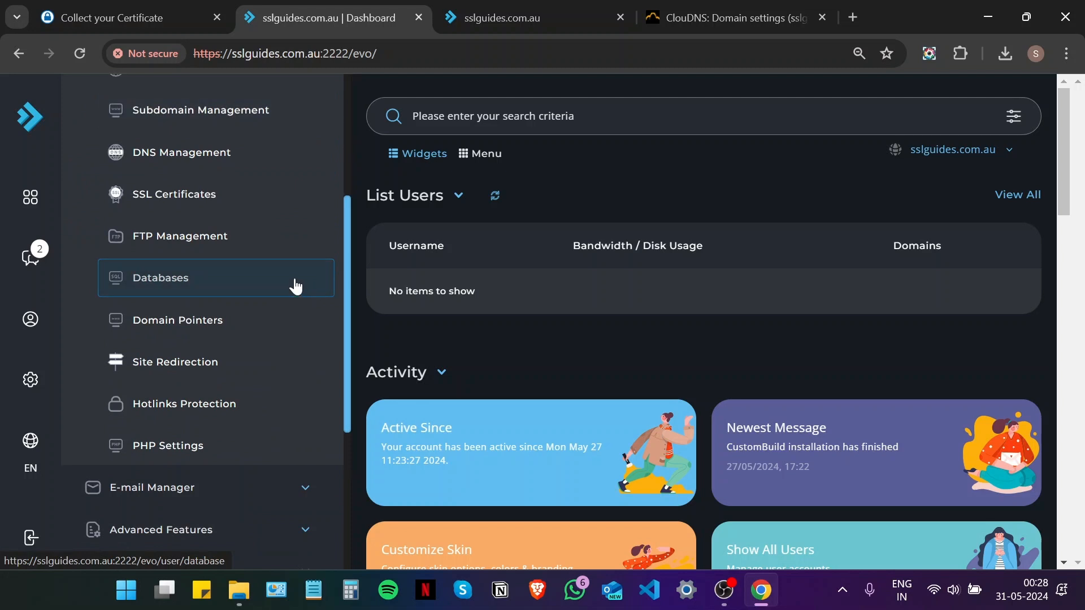
left_click(192, 197)
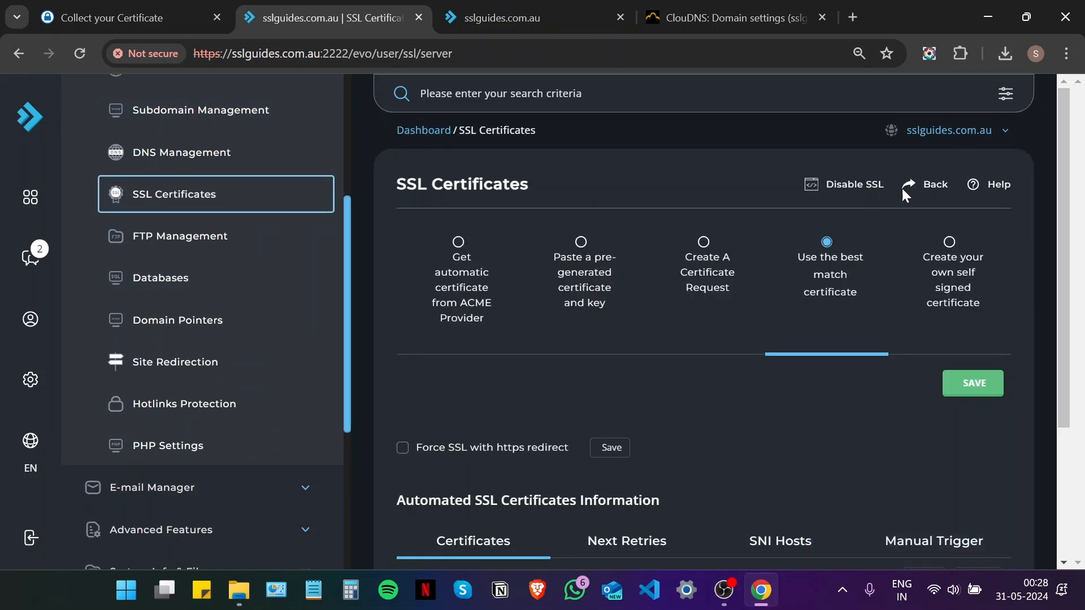
left_click(1015, 144)
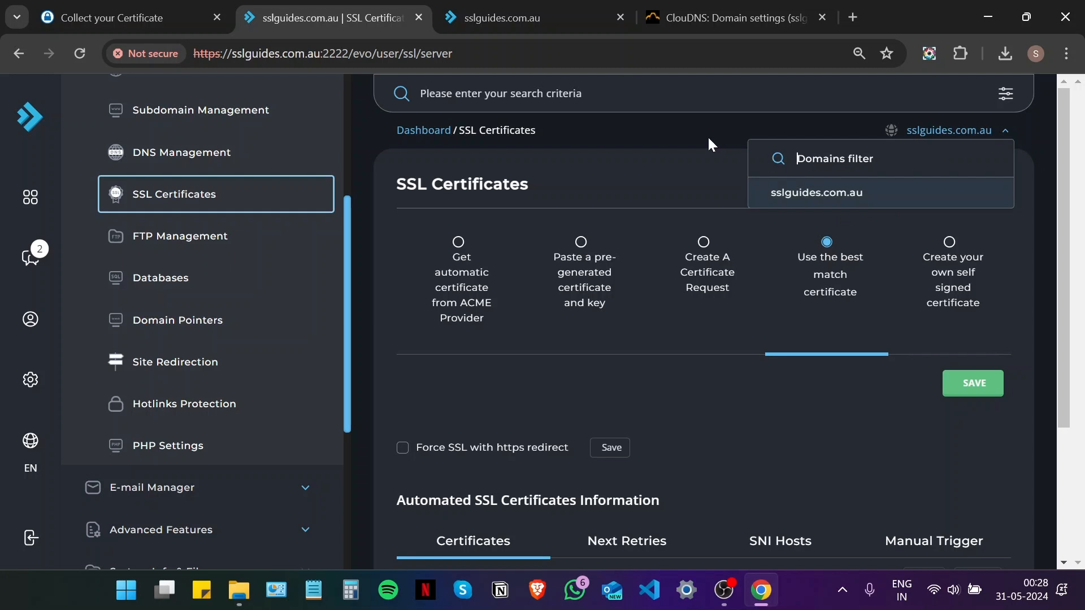
left_click(789, 158)
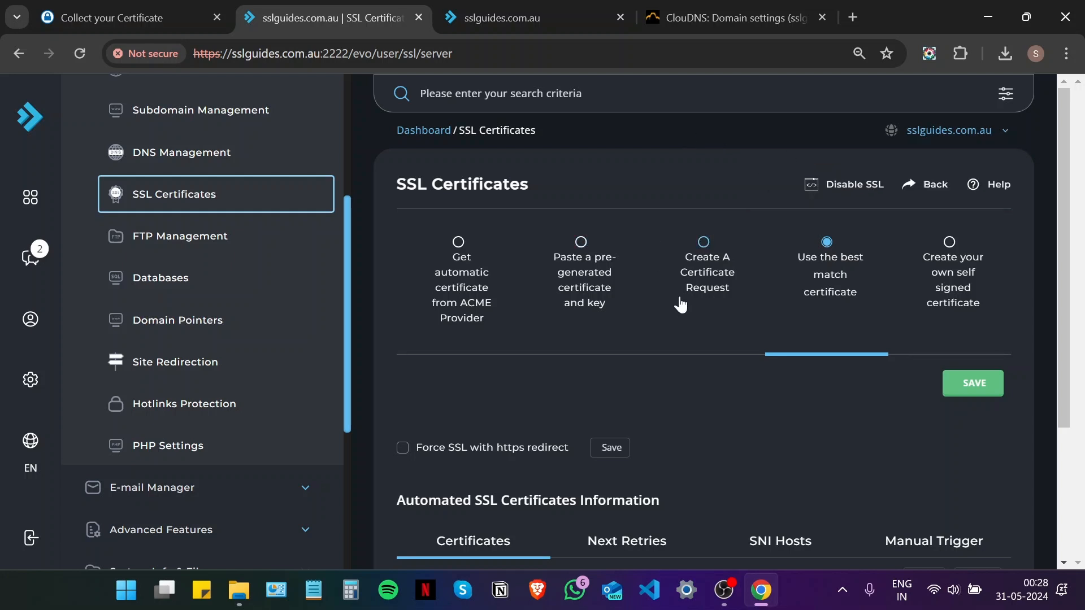
Choose to paste a pre-generated certificate and key, and paste private-key.txt into Key
left_click(579, 244)
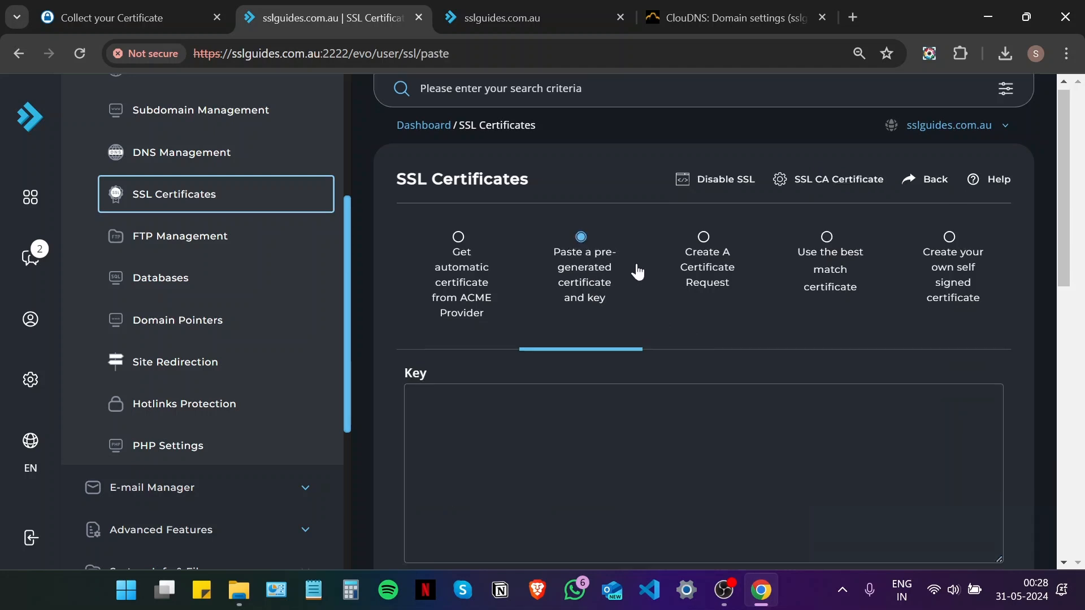
scroll(588, 249, "down", 1)
scroll(591, 252, "down", 3)
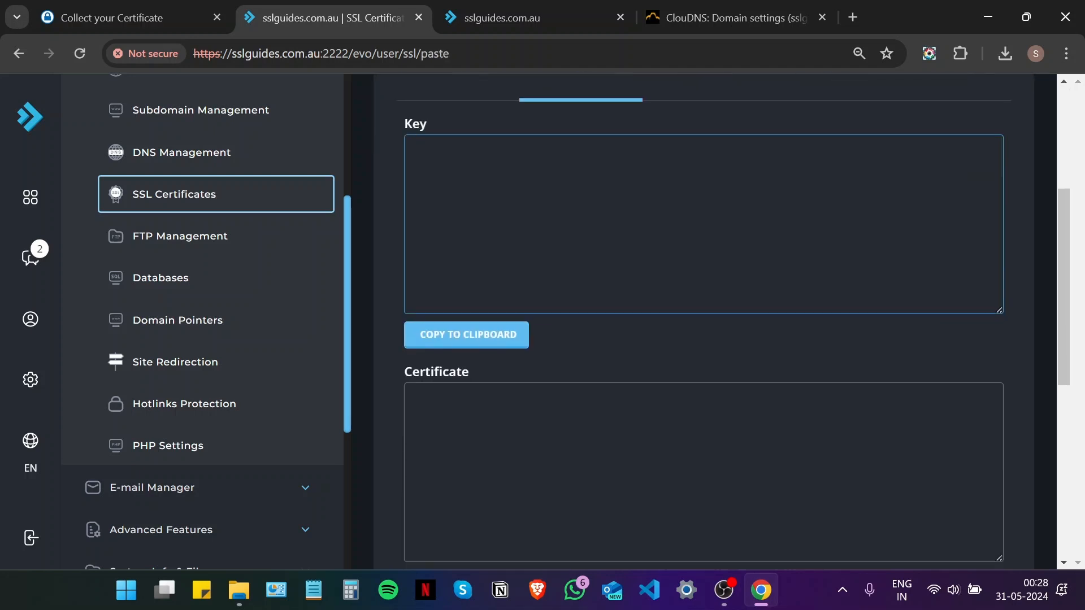
left_click(999, 54)
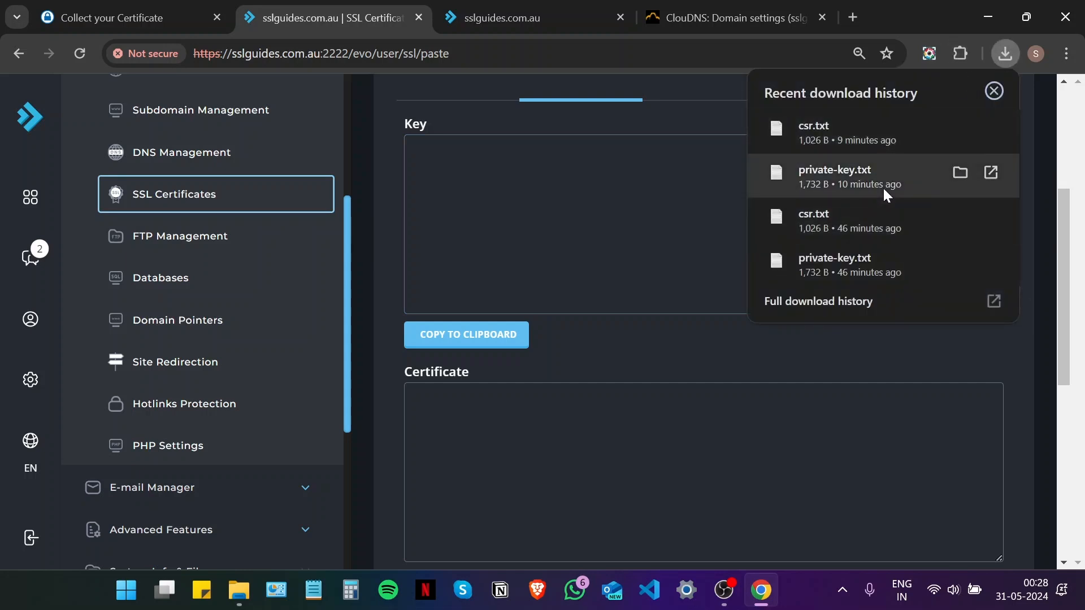
left_click(884, 189)
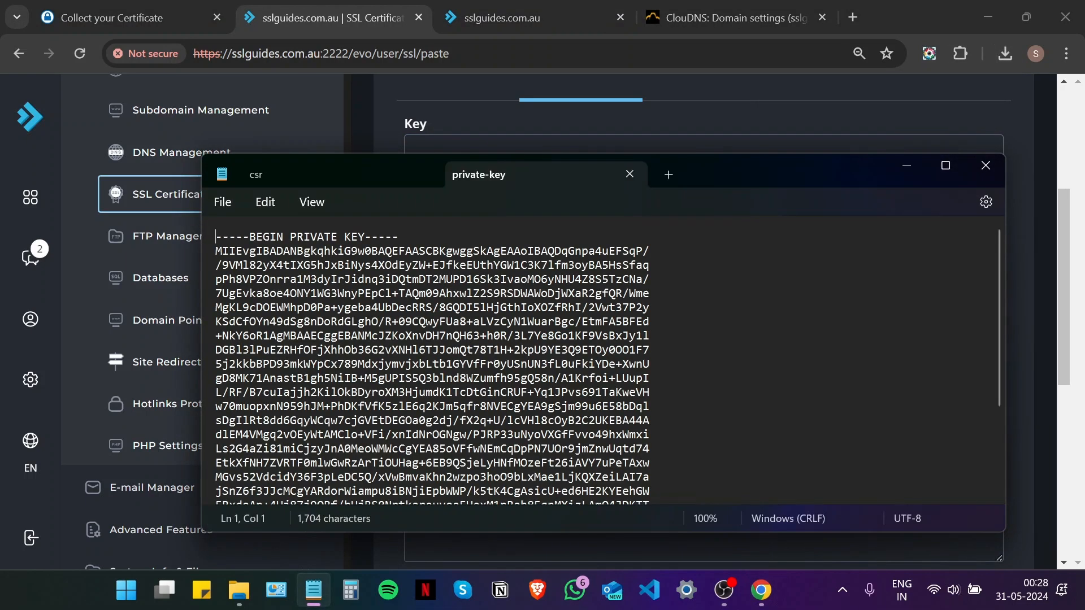
key("ctrl+a")
left_click(907, 165)
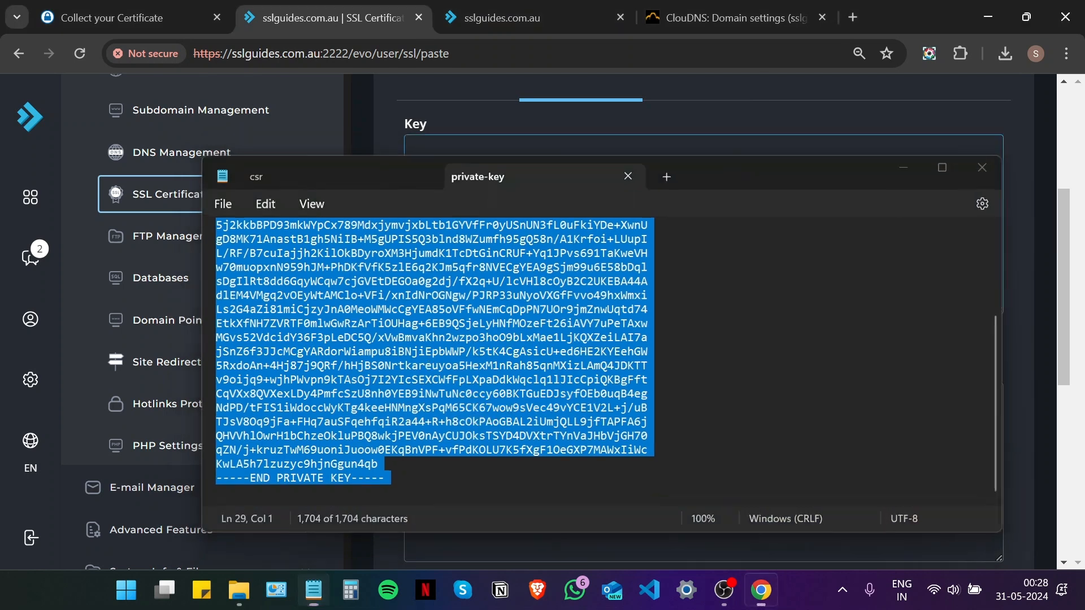
left_click(526, 248)
key("ctrl+v")
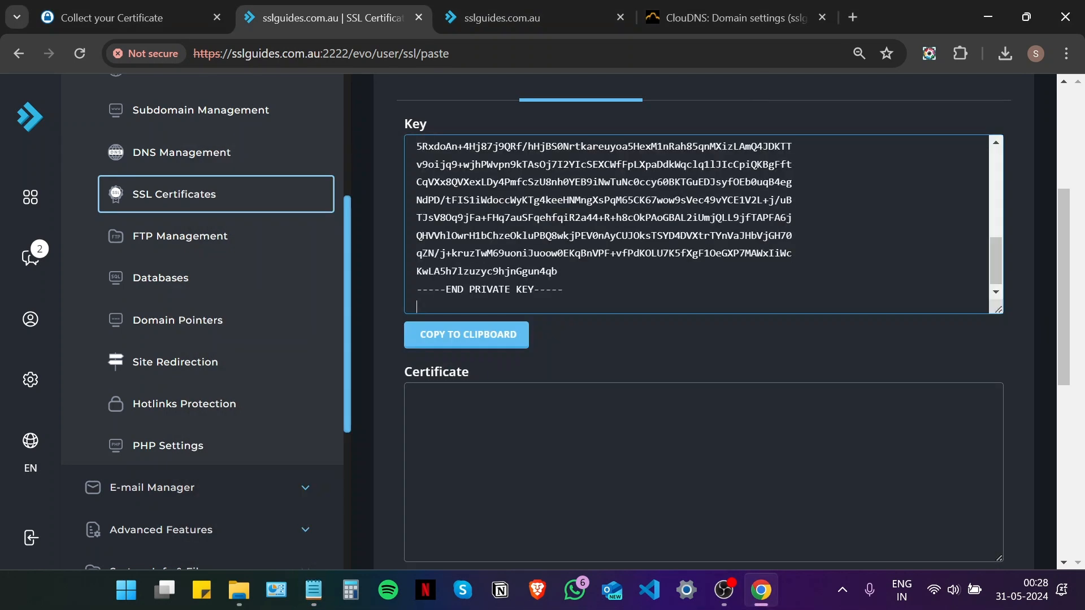
scroll(703, 316, "down", 3)
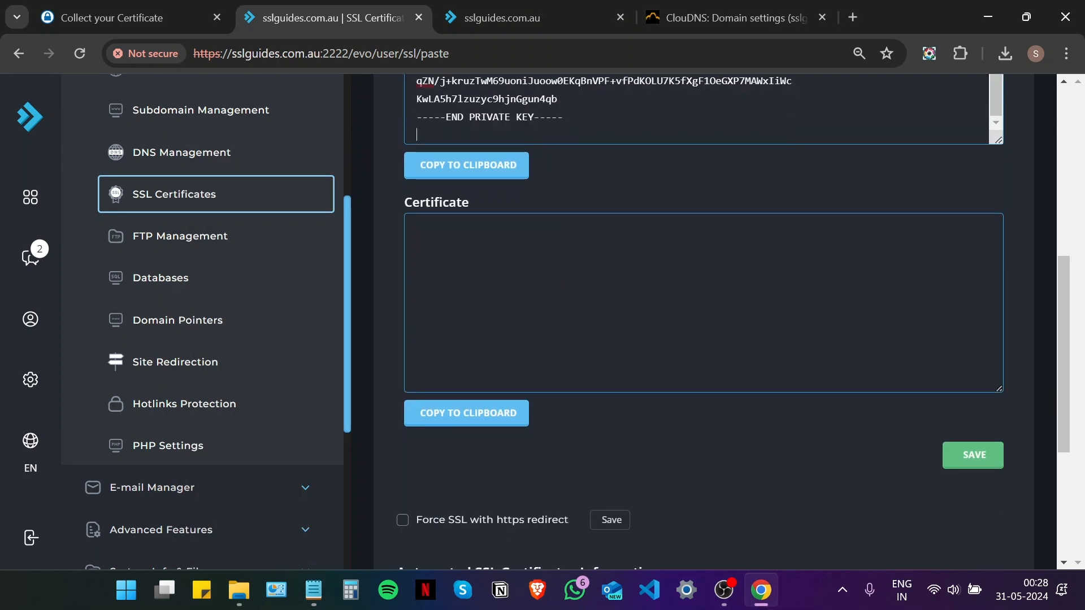
Paste the issued certificate from the collection page into the Certificate field and save
left_click(184, 8)
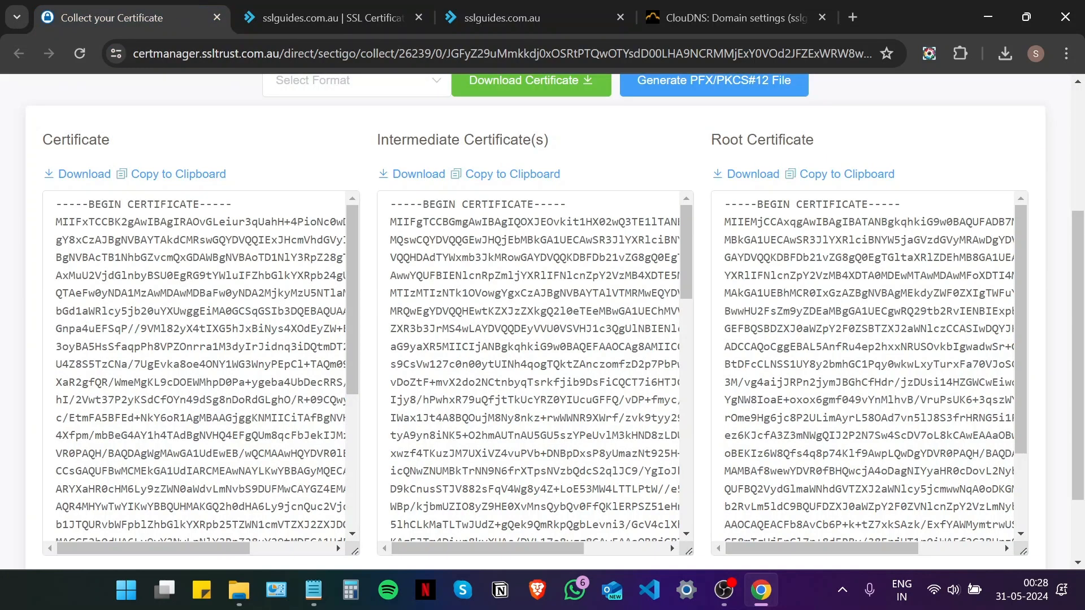
left_click(192, 182)
left_click(310, 8)
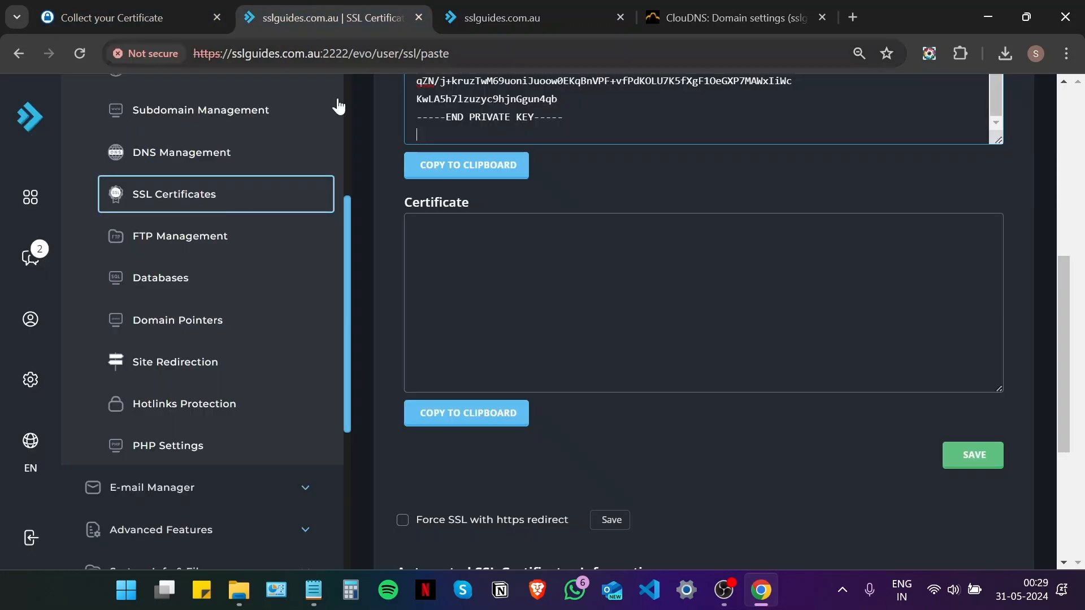
left_click(417, 222)
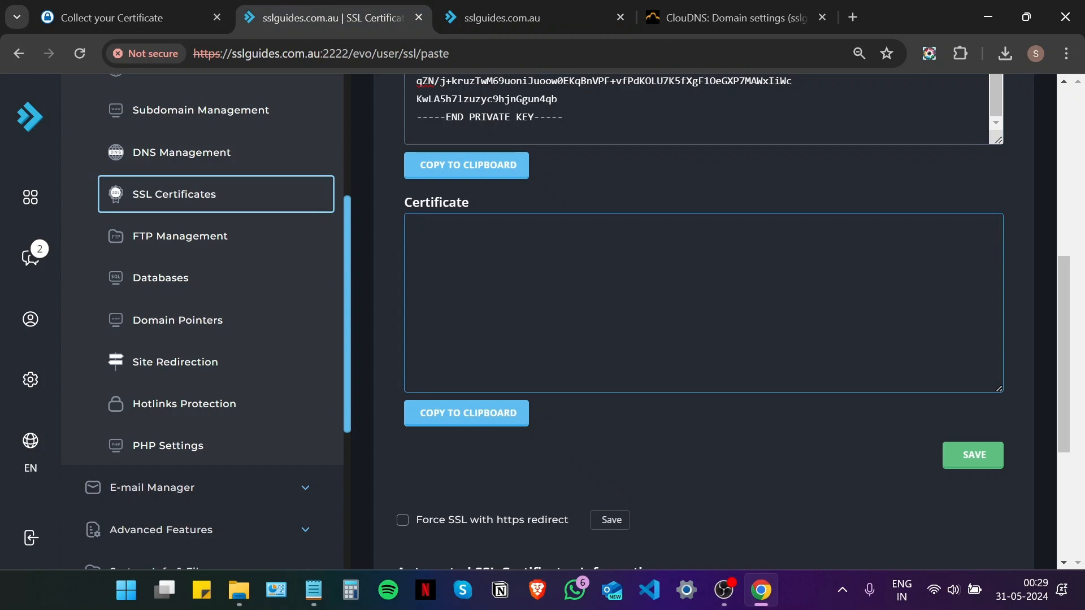
key("ctrl+v")
scroll(703, 302, "up", 5)
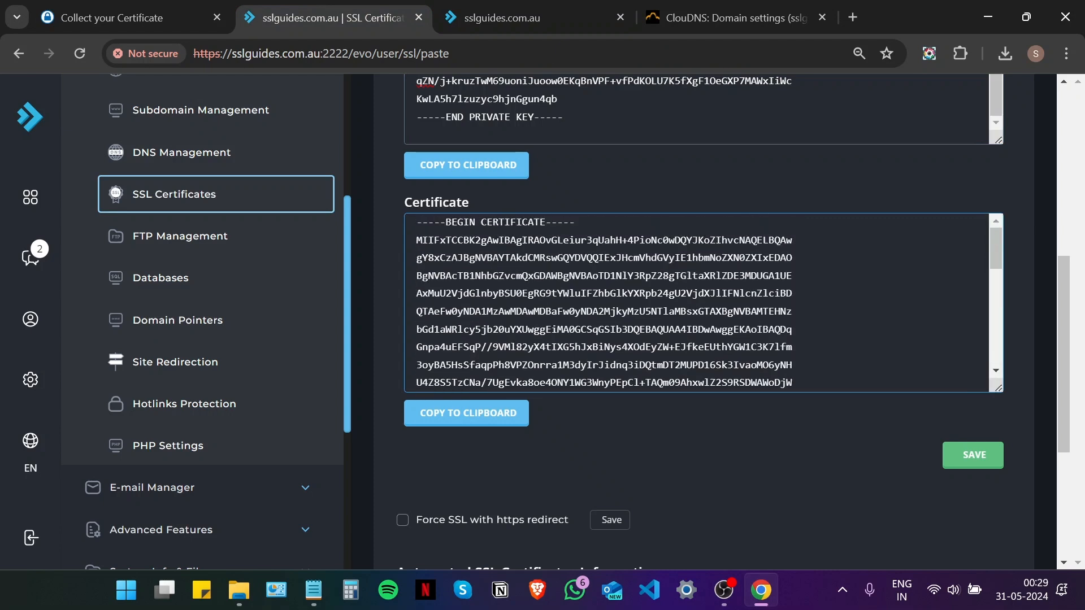
scroll(576, 274, "up", 3)
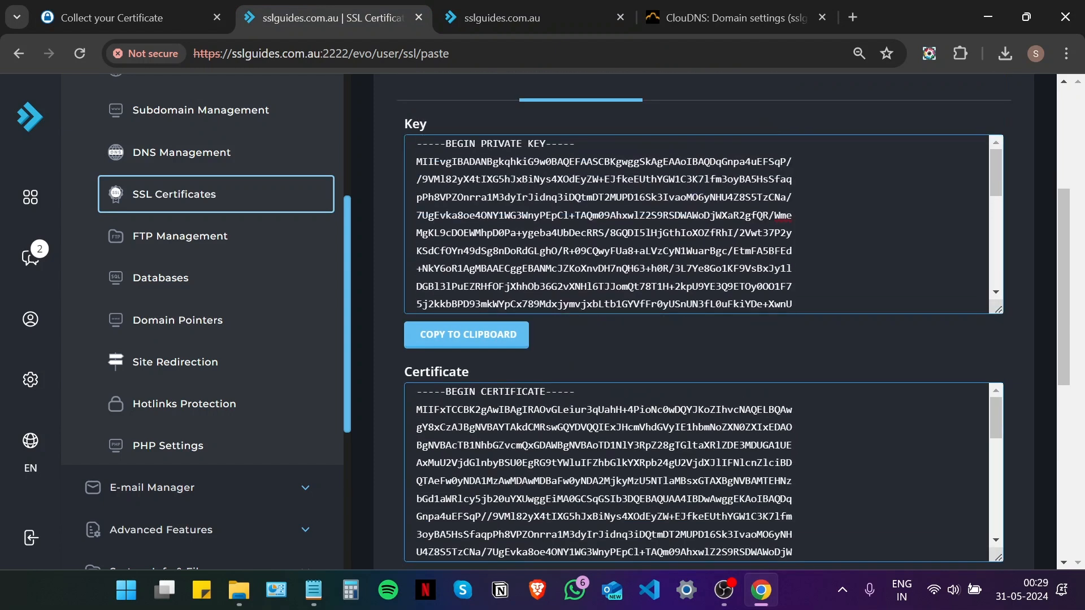
scroll(703, 339, "down", 5)
left_click(964, 376)
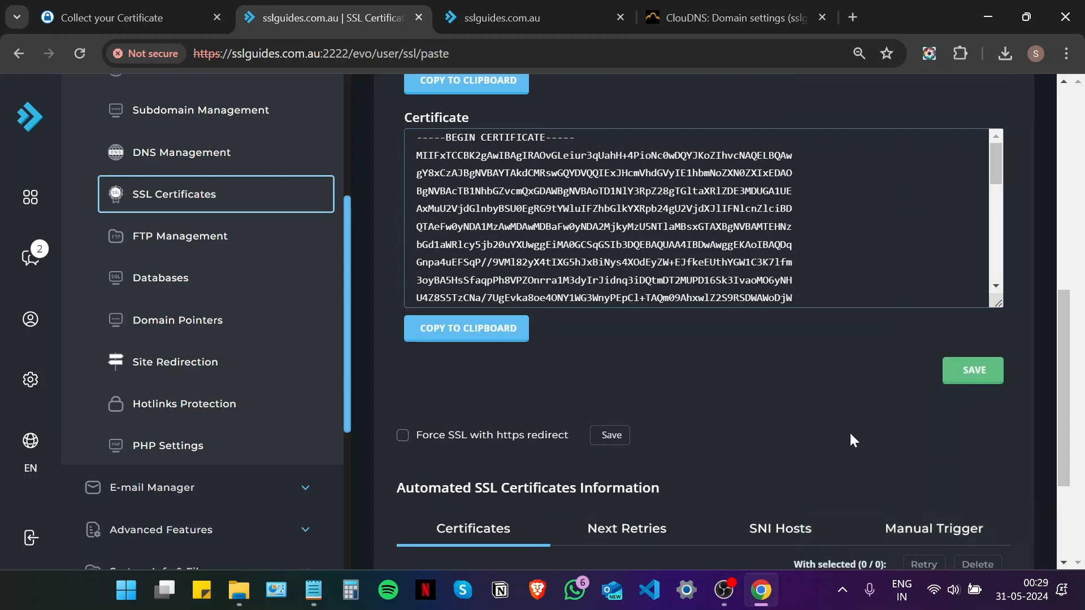
scroll(813, 432, "up", 9)
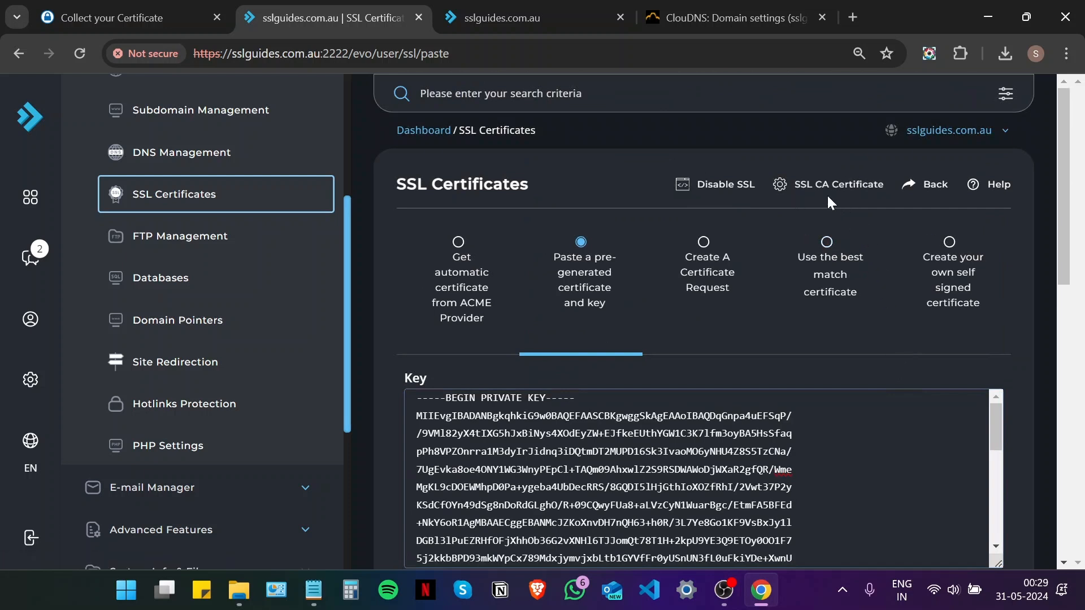
Paste the copied intermediate certificate as the domain's CA certificate, tick Use a CA Cert, and save
left_click(801, 189)
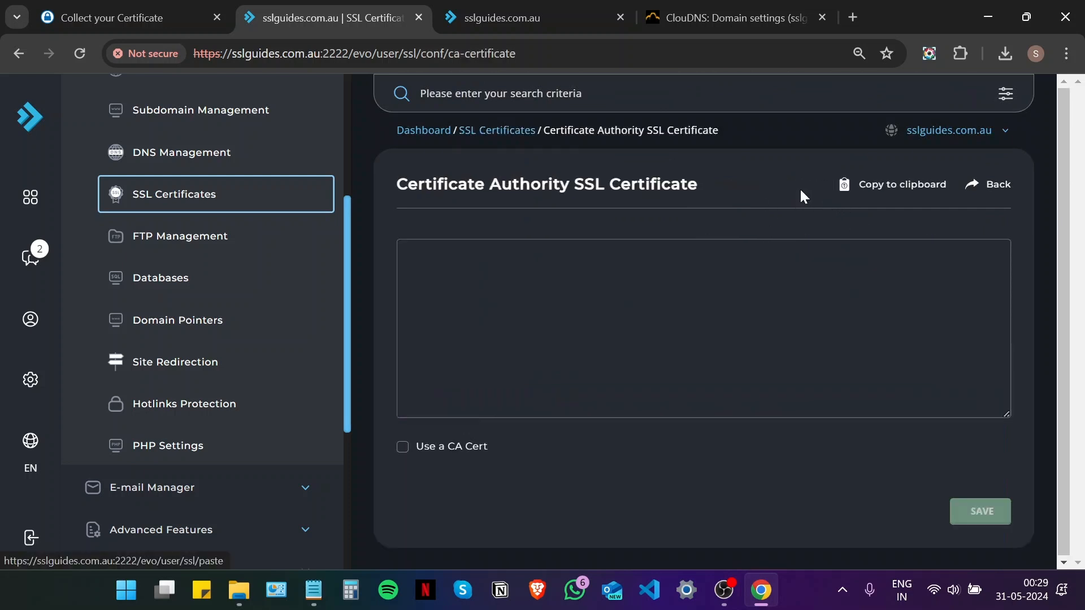
left_click(135, 11)
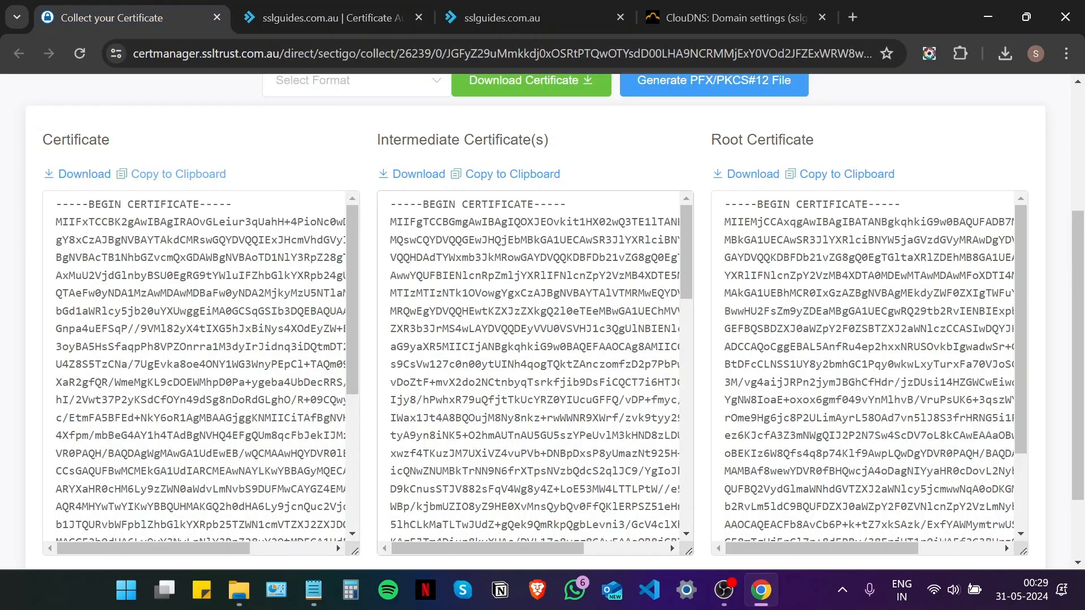
left_click(524, 179)
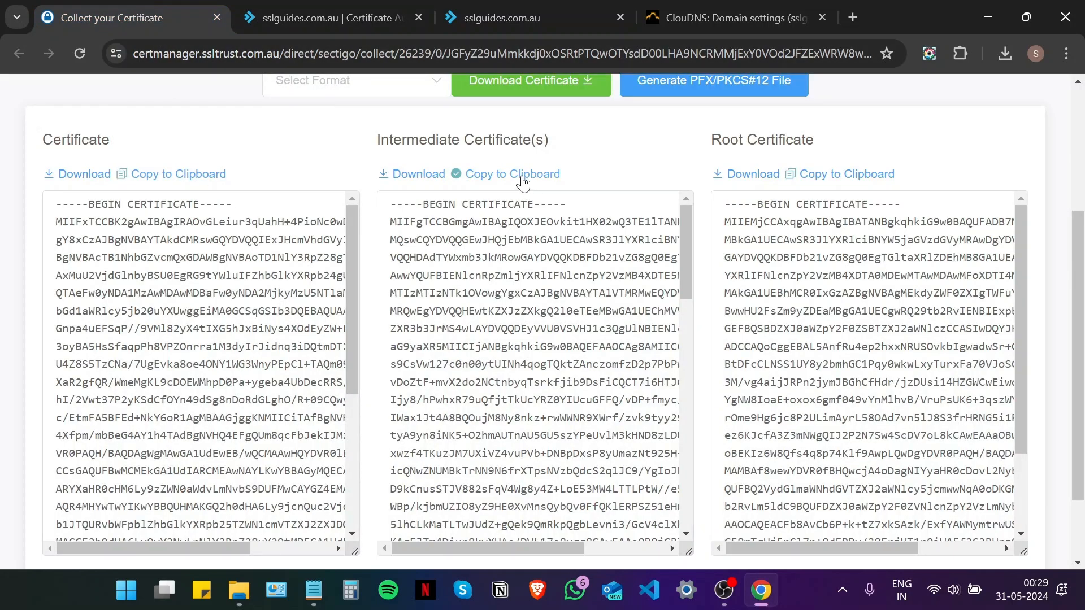
left_click(372, 12)
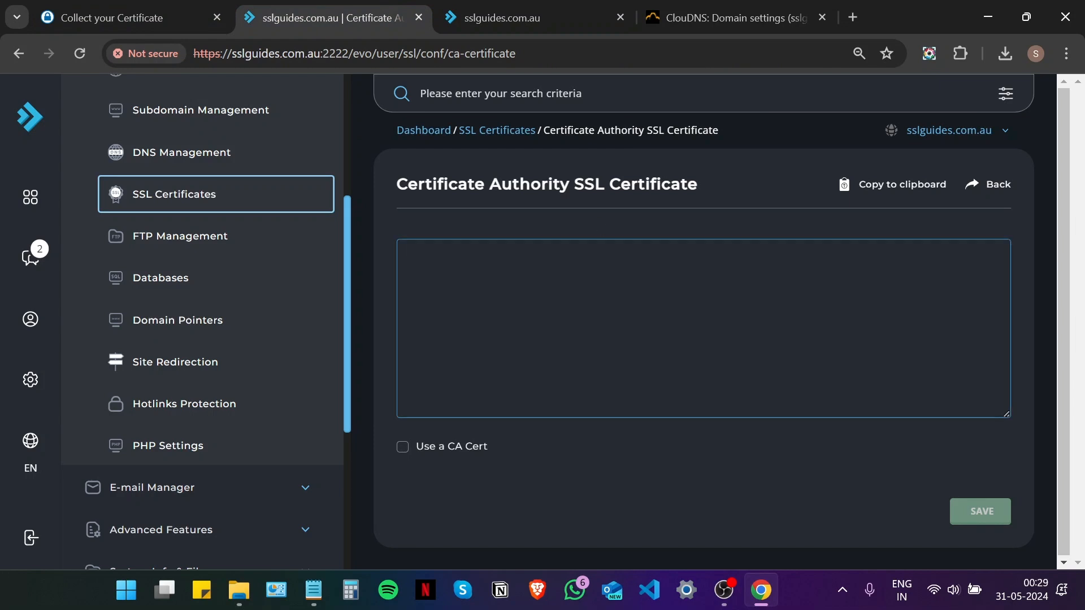
right_click(525, 311)
left_click(609, 203)
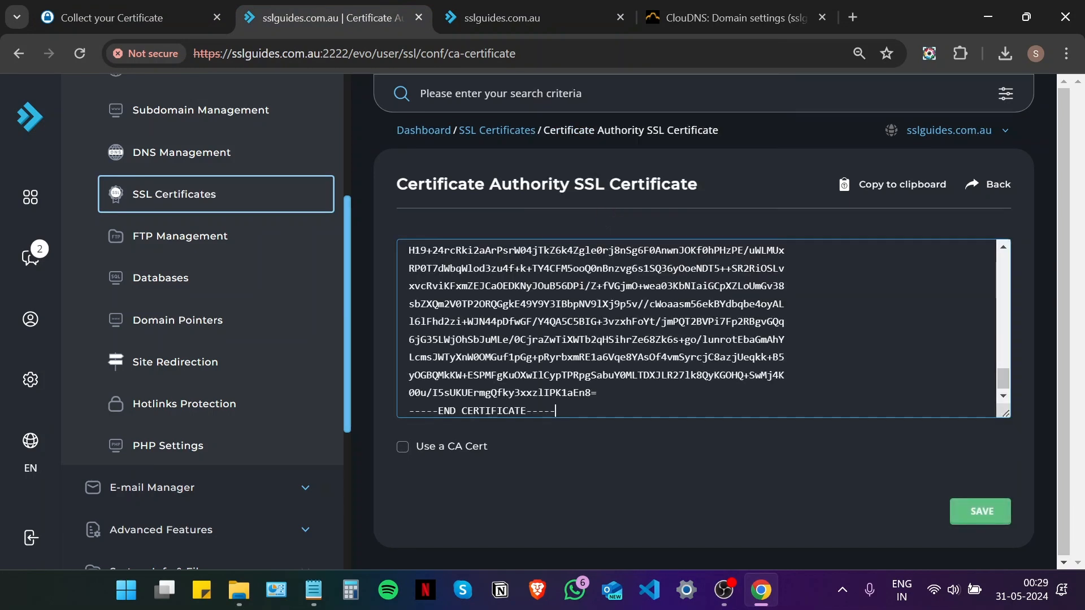
left_click(402, 448)
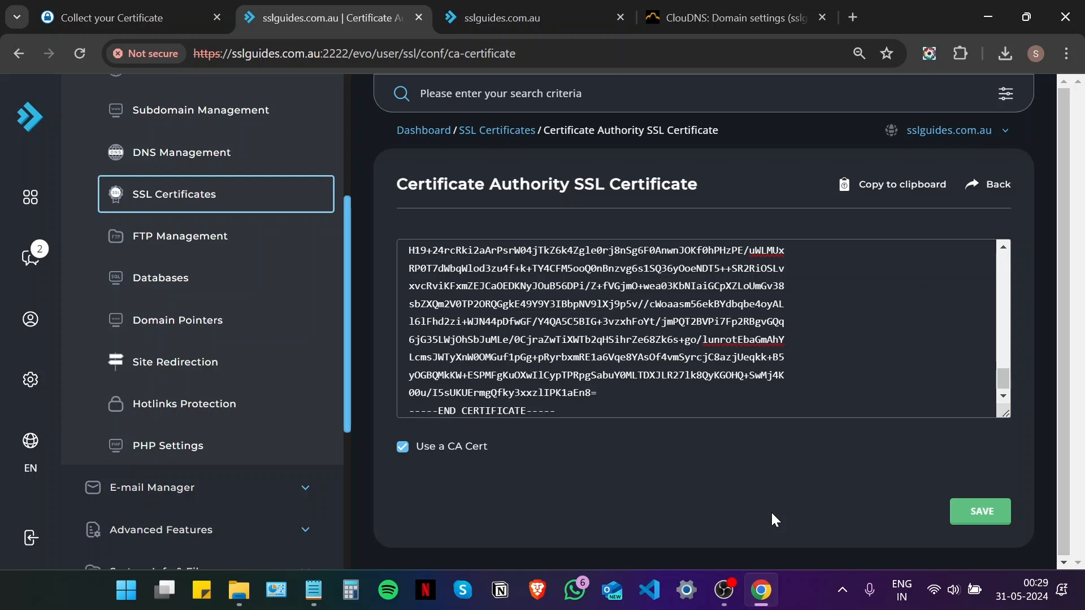
left_click(960, 509)
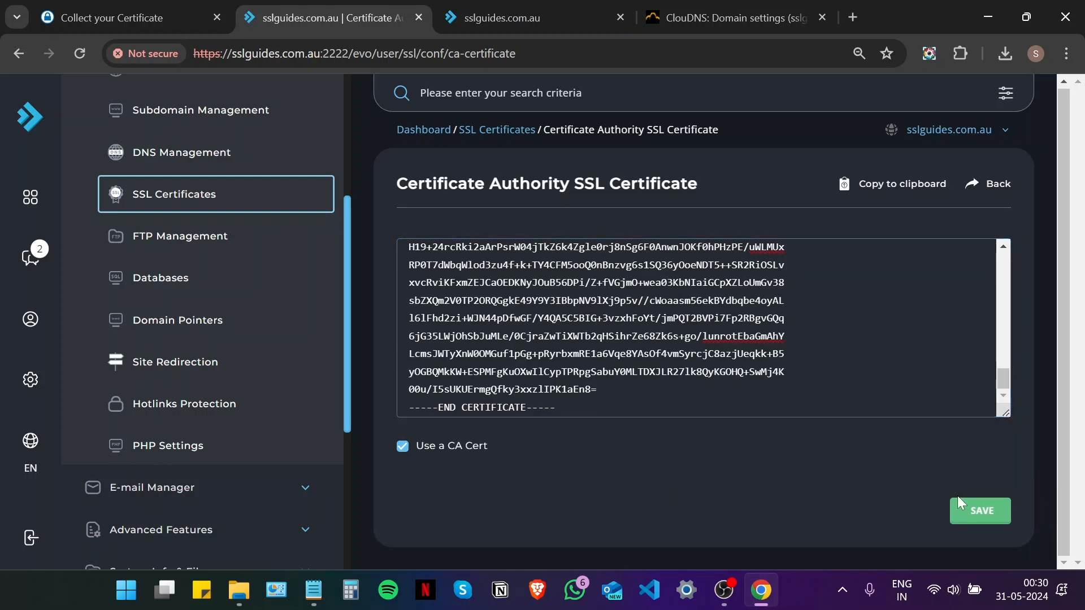
scroll(687, 407, "up", 5)
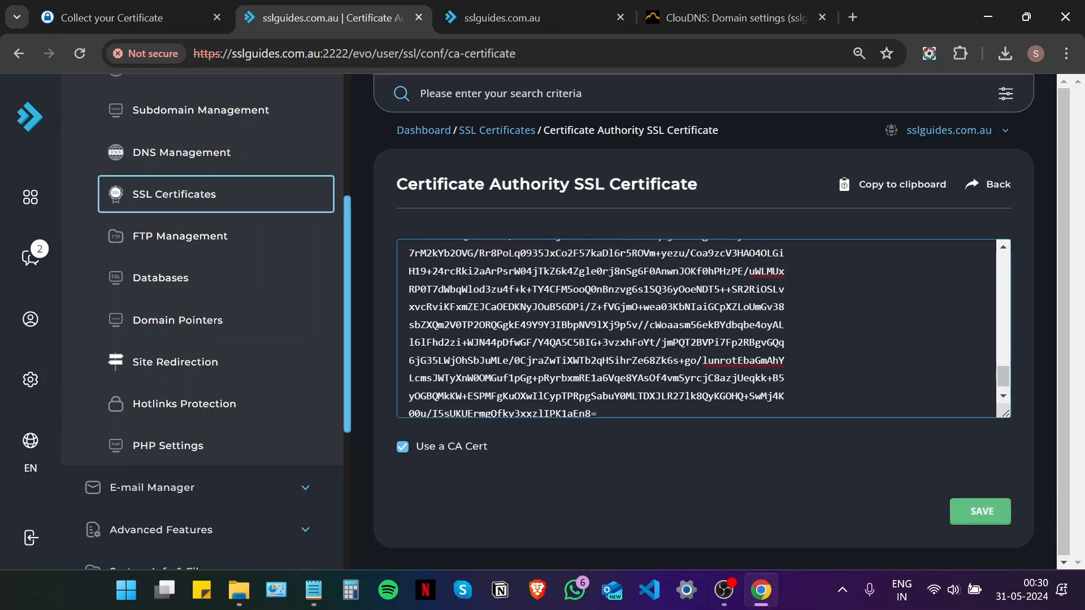
Enable 'Force SSL with https redirect' on the SSL Certificates page and save it
left_click(515, 136)
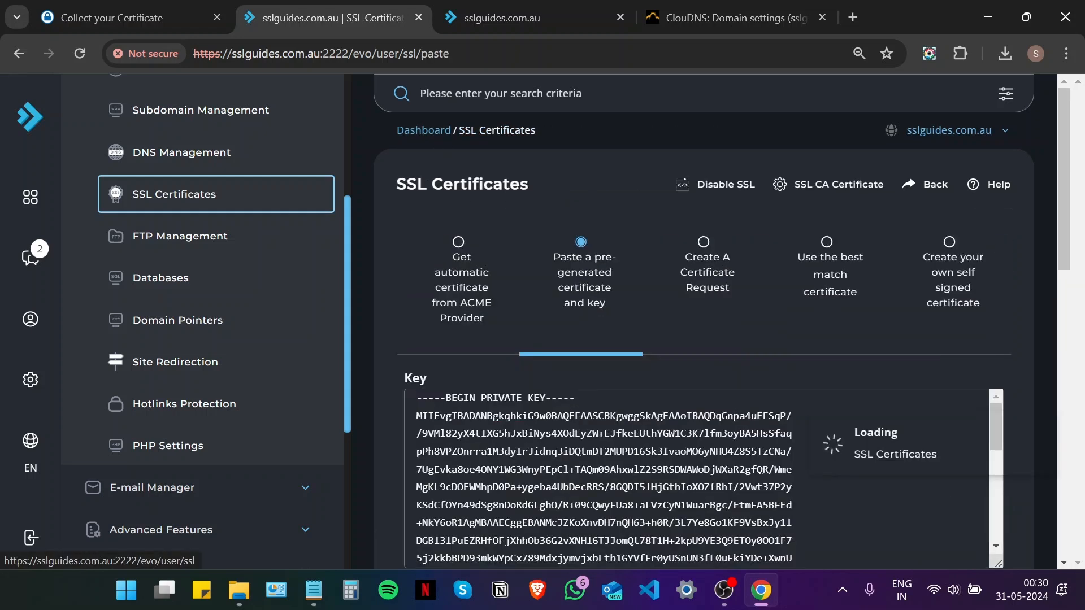
scroll(610, 263, "down", 5)
scroll(678, 339, "down", 6)
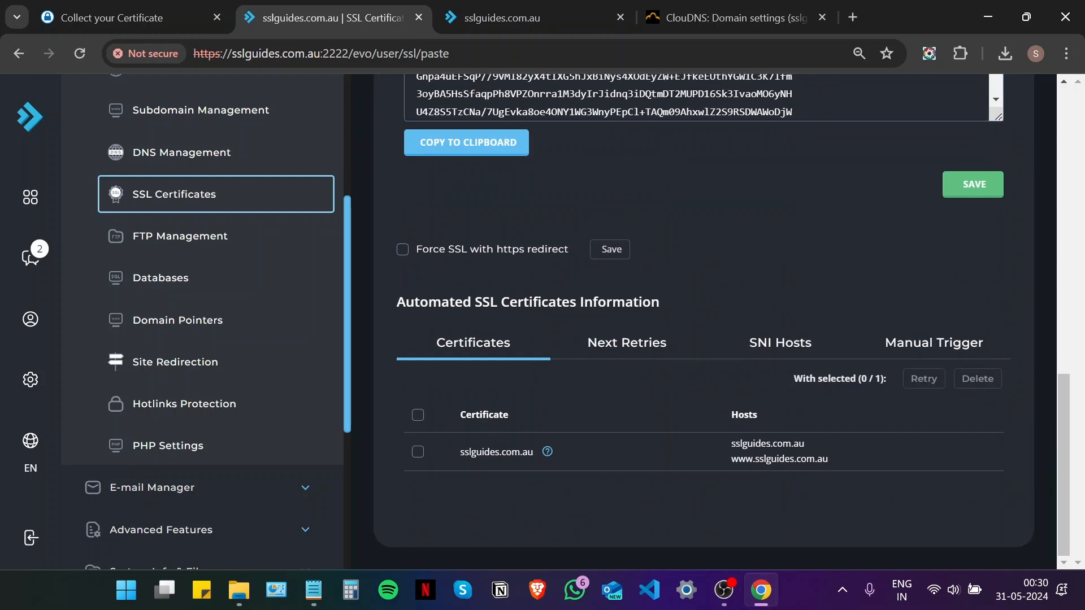
left_click(403, 249)
left_click(618, 257)
left_click(853, 17)
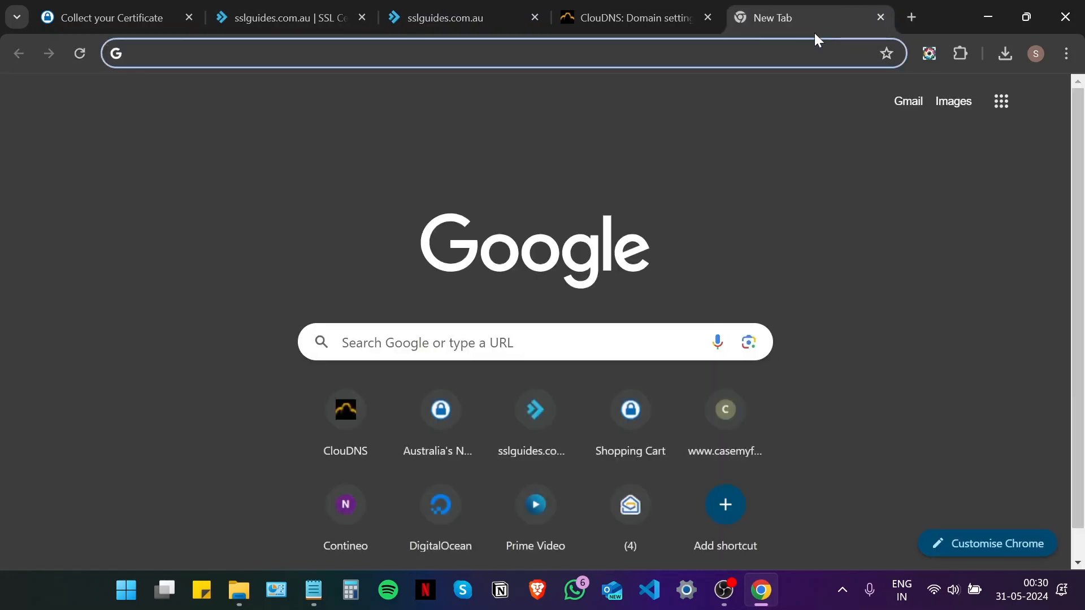
type("http")
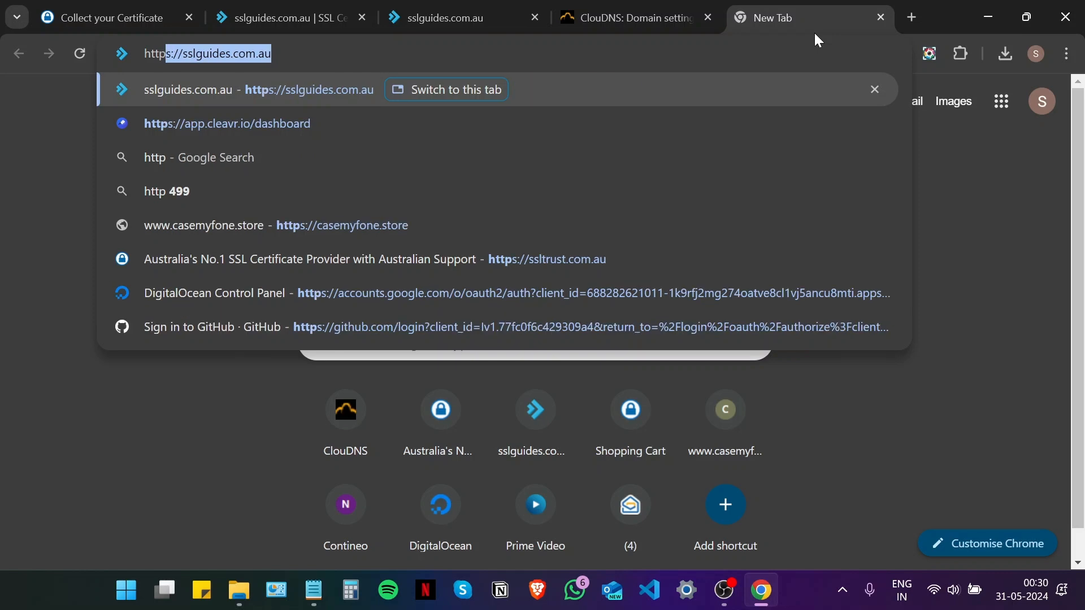
type("s:")
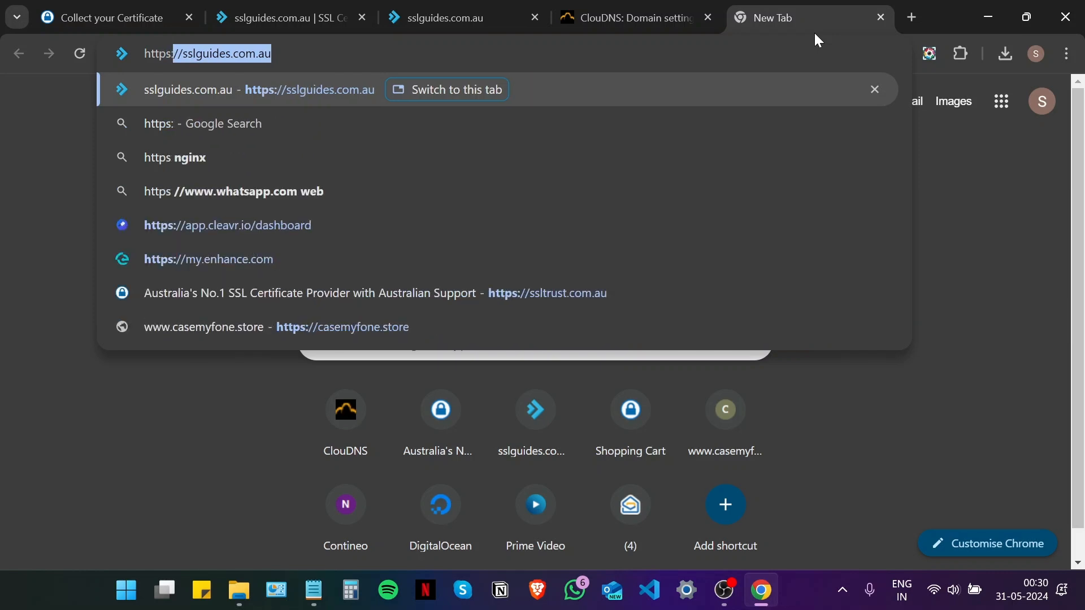
type("//")
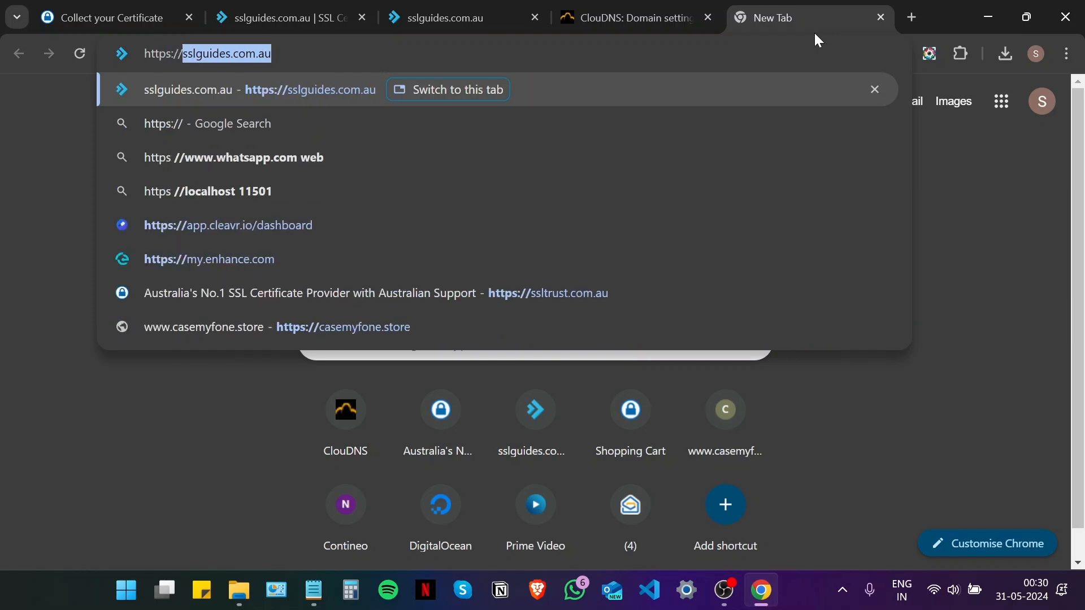
key("Return")
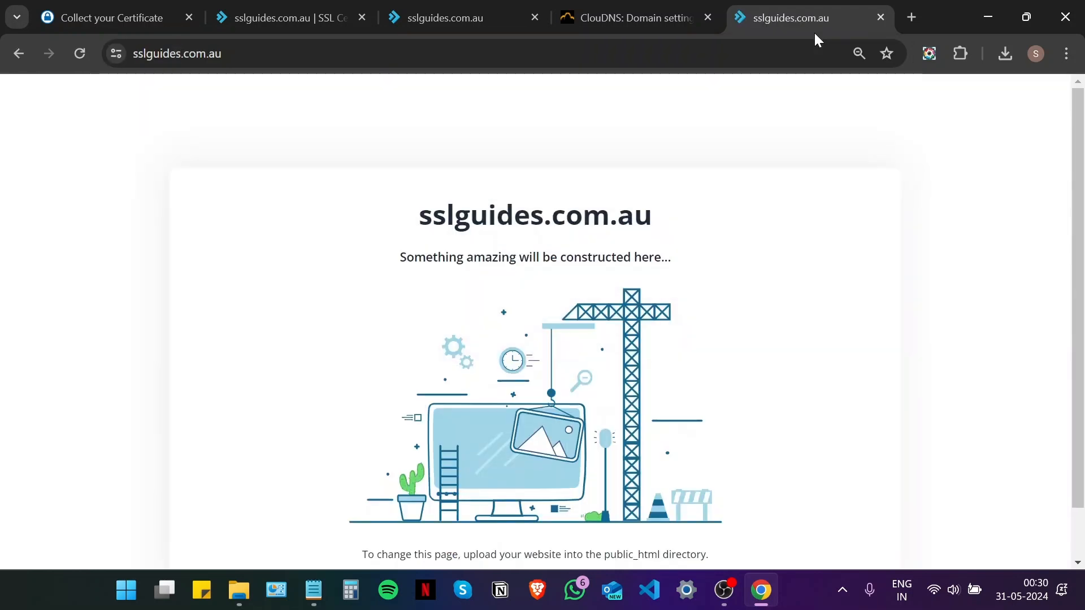
Open the site's certificate details to confirm the connection is secure and the certificate is valid
left_click(118, 55)
left_click(202, 125)
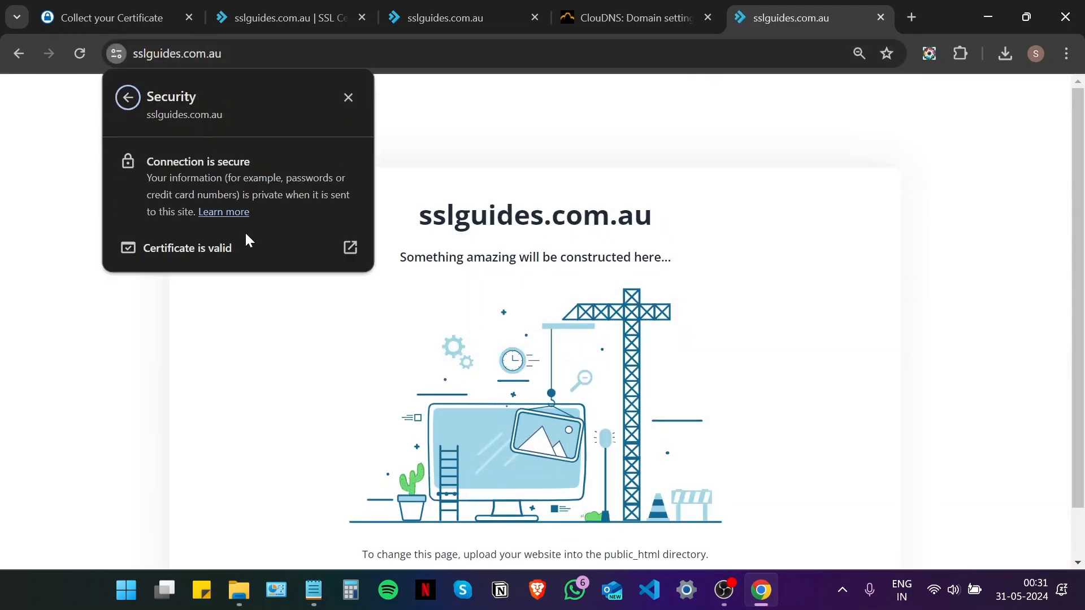
left_click(201, 249)
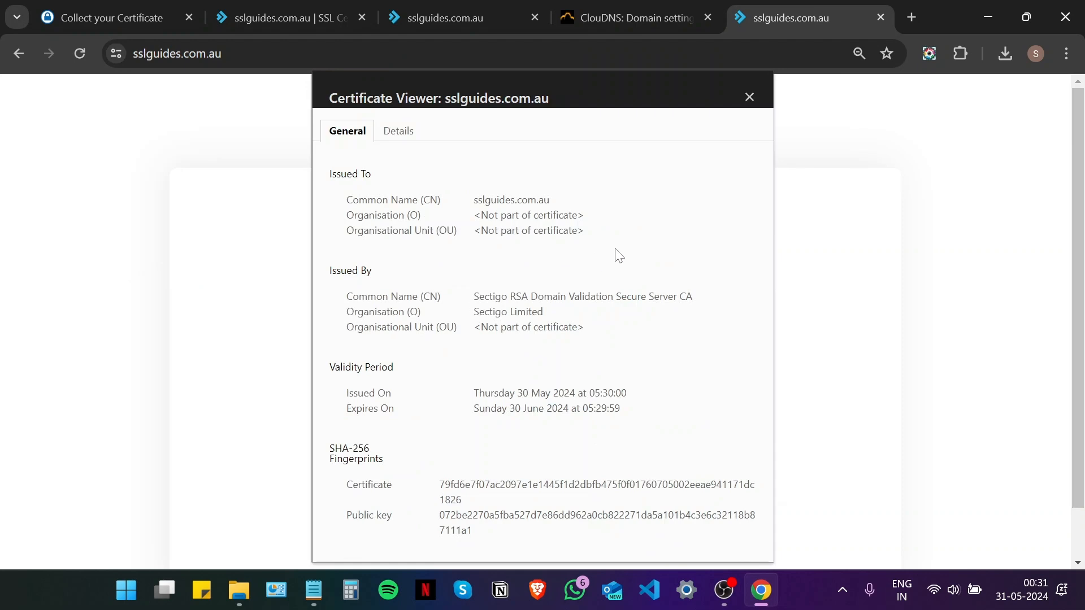